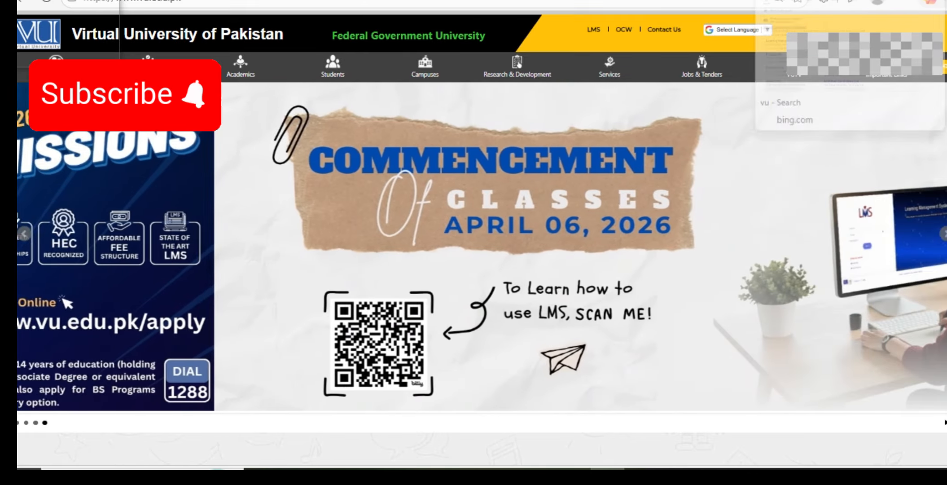
Switch to the Bing search results for 'vu'
{"action": "left_click", "coordinate": [801, 1]}
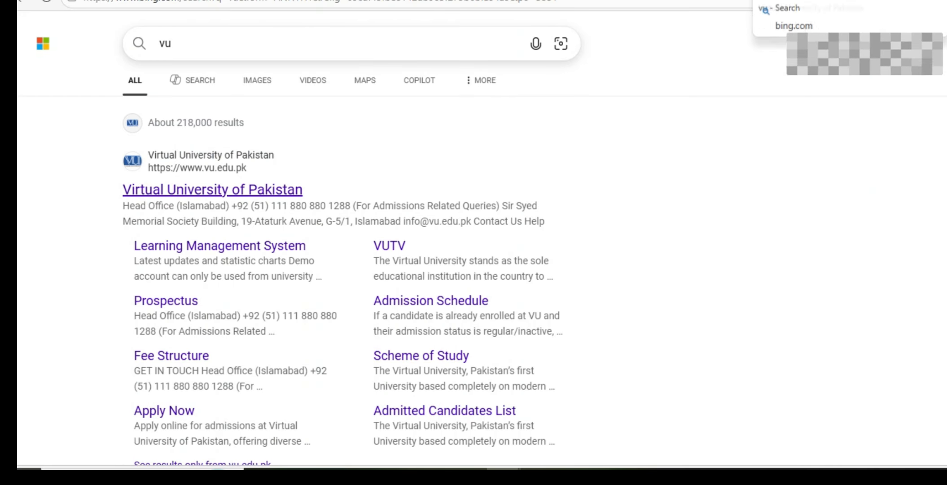
From the 'vulms login' results, open 'Learning Management System - Virtual University'
{"action": "left_click", "coordinate": [772, 0]}
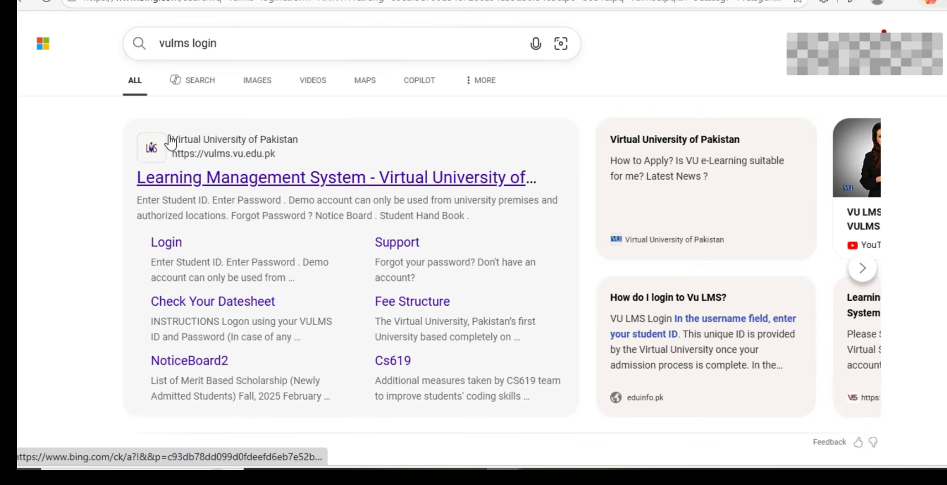
{"action": "left_click", "coordinate": [195, 179]}
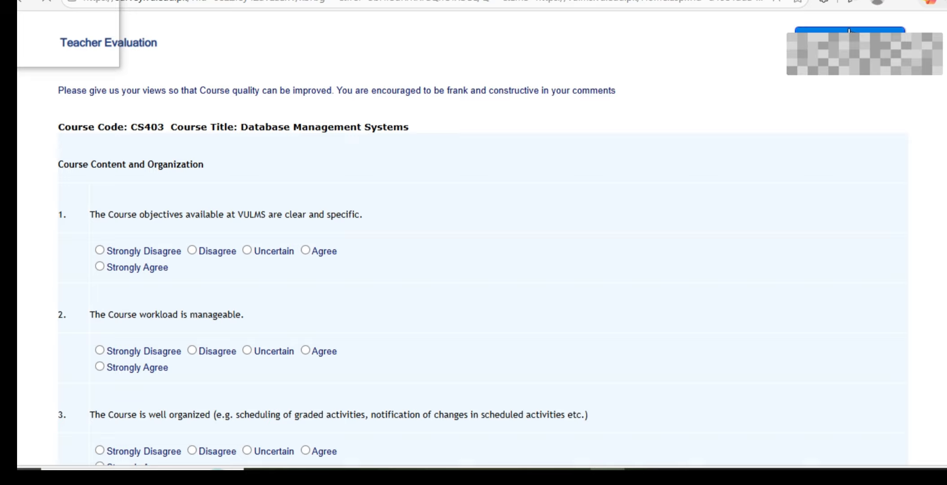
Continue to the VU LMS home page and review the CS502, MCM301, MTH401 and STA301 course cards
{"action": "left_click", "coordinate": [849, 31]}
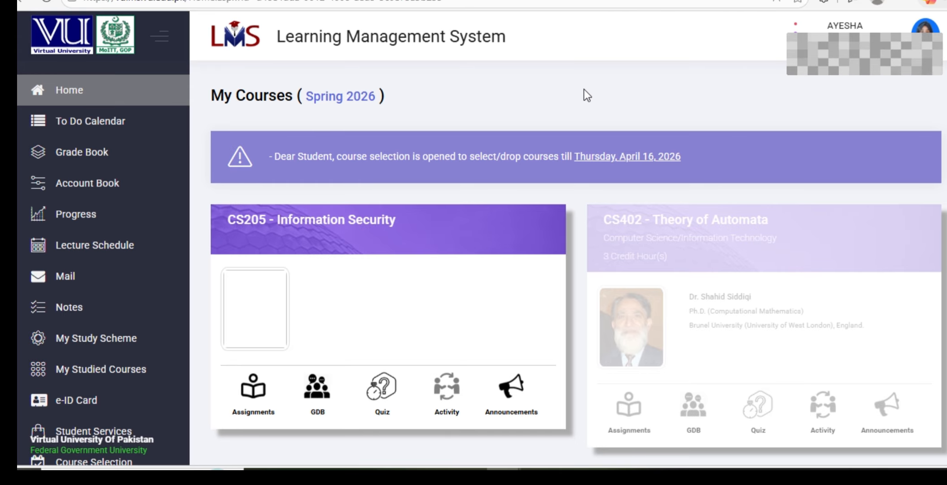
{"action": "scroll", "coordinate": [355, 108], "scroll_direction": "down", "scroll_amount": 8}
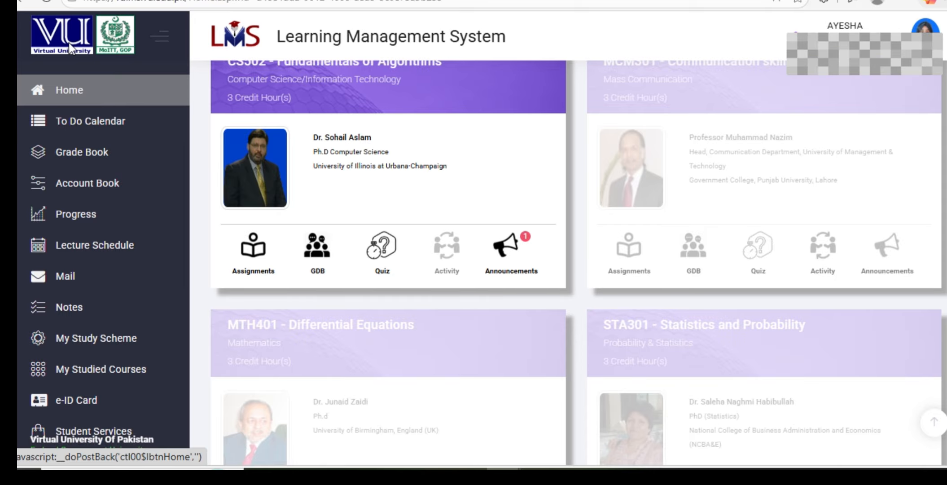
{"action": "scroll", "coordinate": [114, 87], "scroll_direction": "down", "scroll_amount": 2}
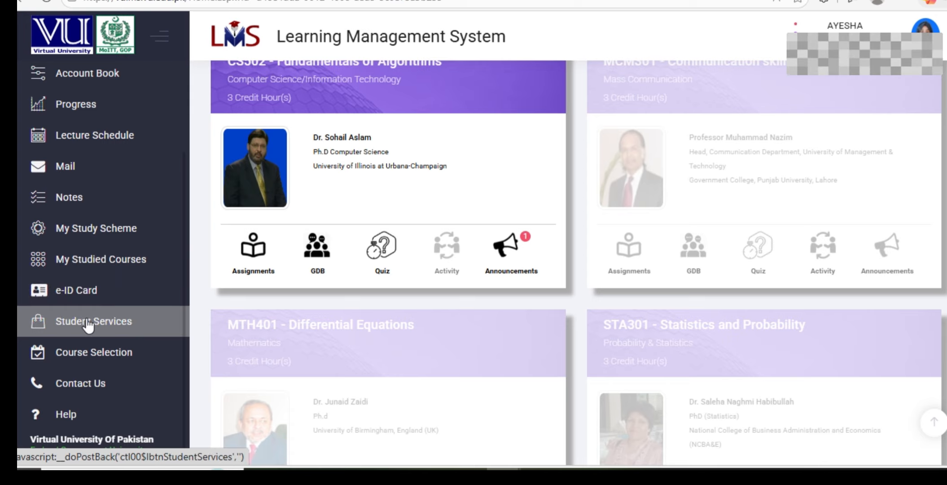
Go to Student Services, listing Academics, Accounts, Examinations Department and Registrar Office links
{"action": "left_click", "coordinate": [121, 323]}
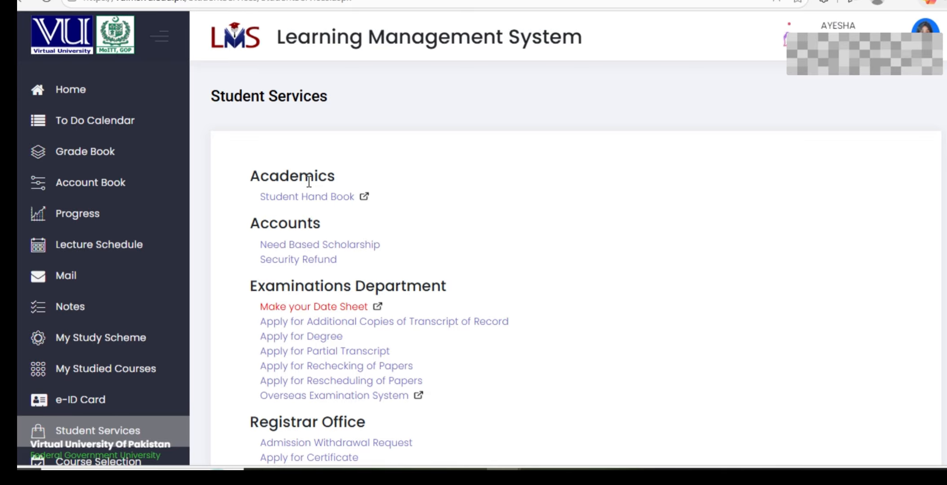
{"action": "scroll", "coordinate": [308, 180], "scroll_direction": "down", "scroll_amount": 5}
{"action": "scroll", "coordinate": [308, 181], "scroll_direction": "up", "scroll_amount": 5}
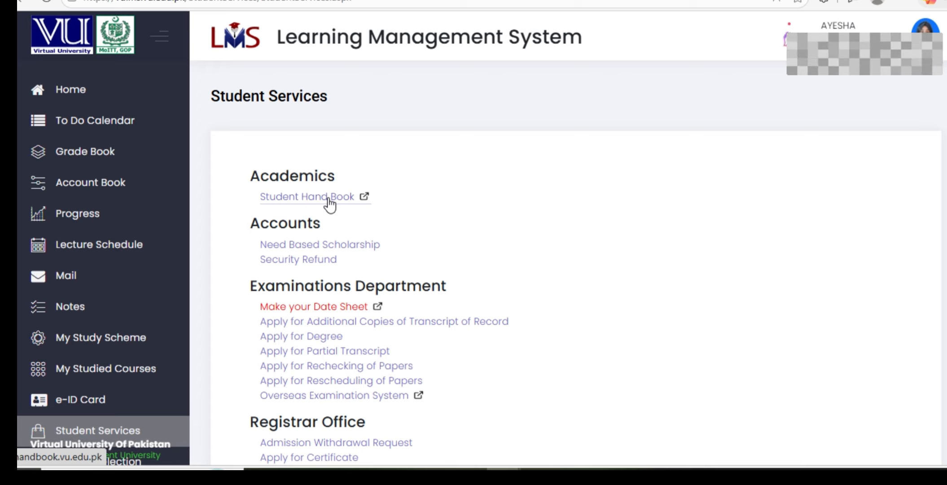
Open the Need Based Scholarship form under Accounts and scroll through its sections
{"action": "left_click", "coordinate": [360, 247]}
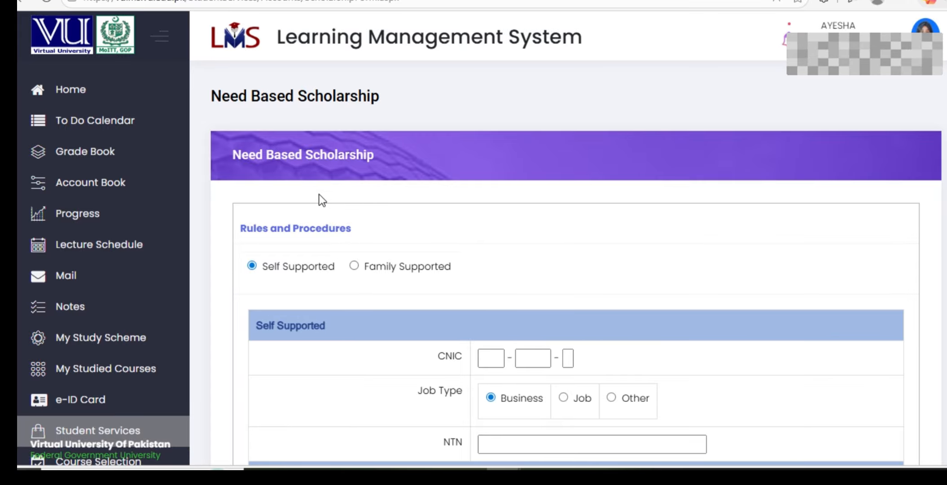
{"action": "scroll", "coordinate": [319, 195], "scroll_direction": "down", "scroll_amount": 3}
{"action": "scroll", "coordinate": [318, 194], "scroll_direction": "up", "scroll_amount": 1}
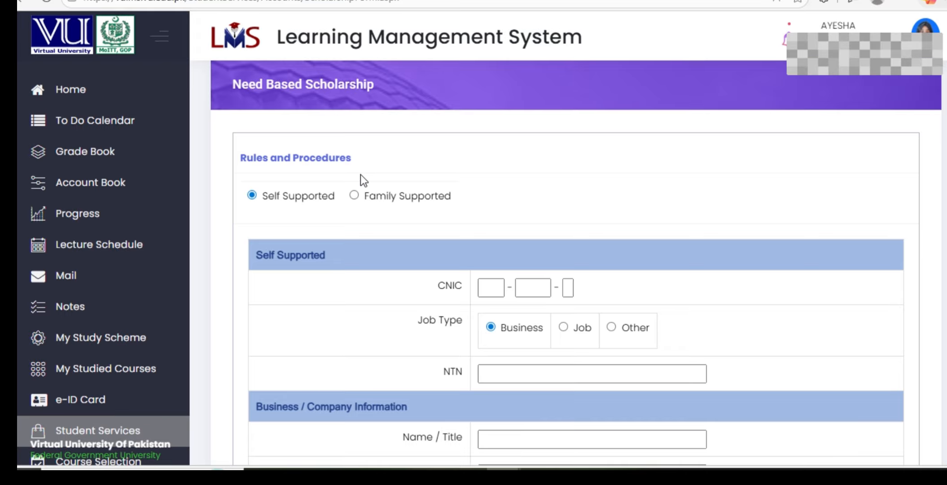
{"action": "scroll", "coordinate": [296, 154], "scroll_direction": "down", "scroll_amount": 15}
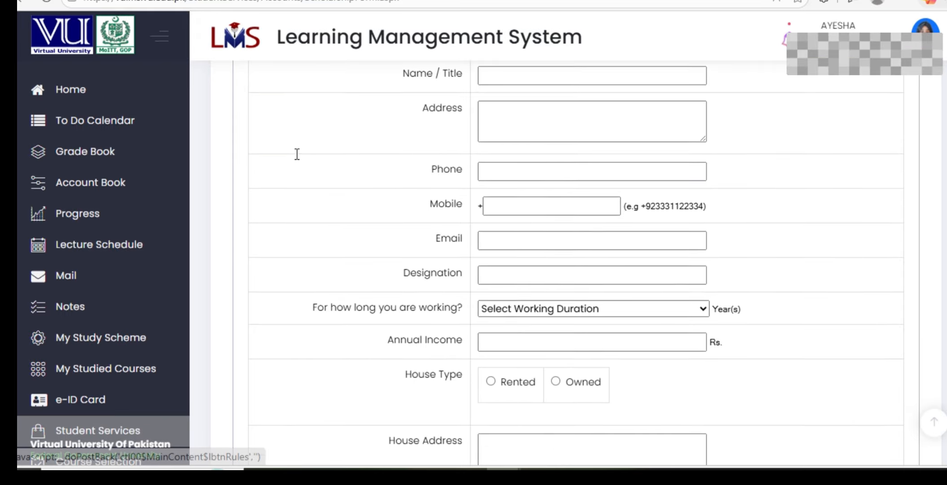
{"action": "scroll", "coordinate": [296, 153], "scroll_direction": "down", "scroll_amount": 2}
{"action": "scroll", "coordinate": [295, 154], "scroll_direction": "down", "scroll_amount": 15}
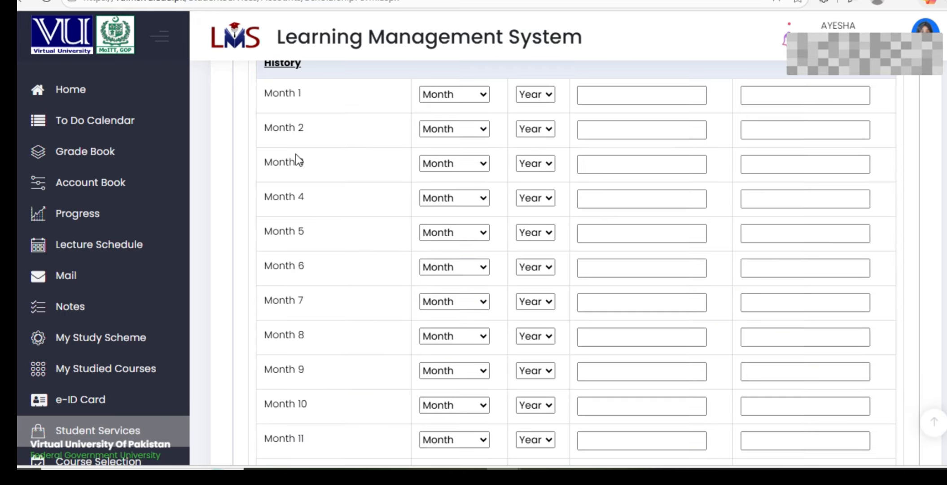
{"action": "scroll", "coordinate": [296, 153], "scroll_direction": "down", "scroll_amount": 10}
{"action": "scroll", "coordinate": [296, 153], "scroll_direction": "up", "scroll_amount": 6}
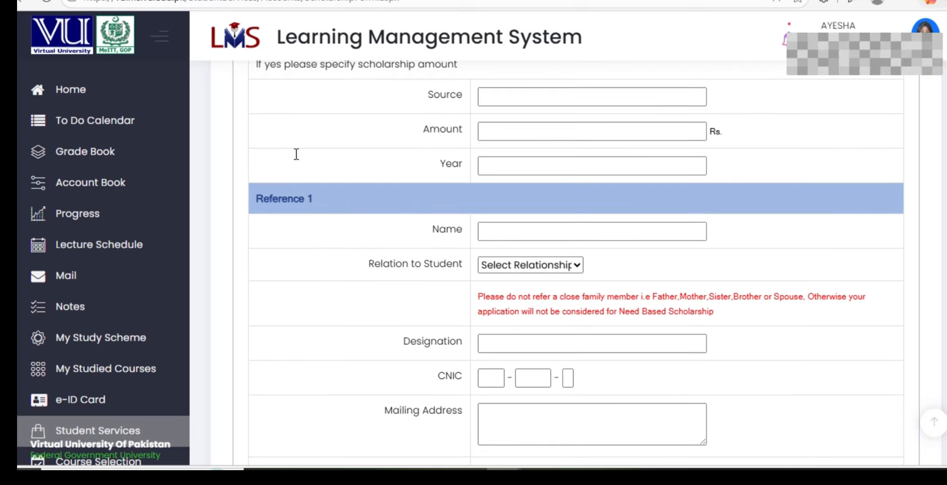
{"action": "scroll", "coordinate": [296, 153], "scroll_direction": "down", "scroll_amount": 2}
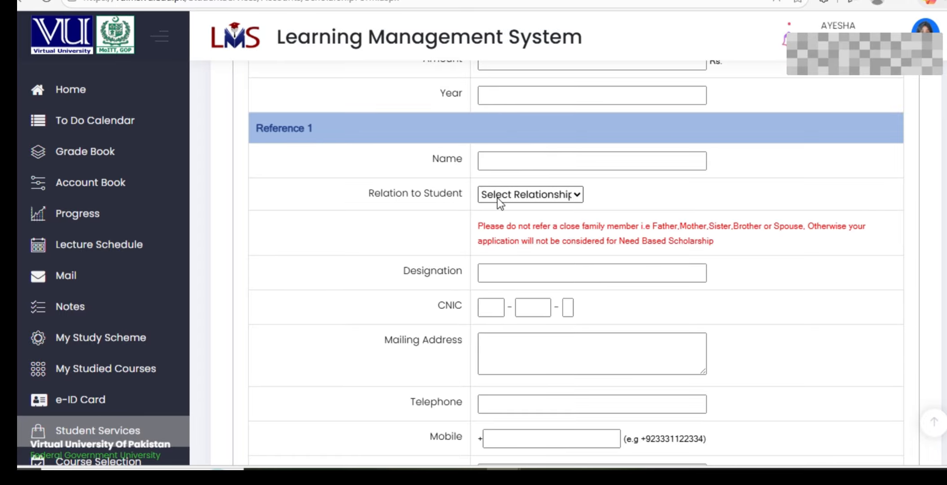
{"action": "scroll", "coordinate": [462, 184], "scroll_direction": "down", "scroll_amount": 2}
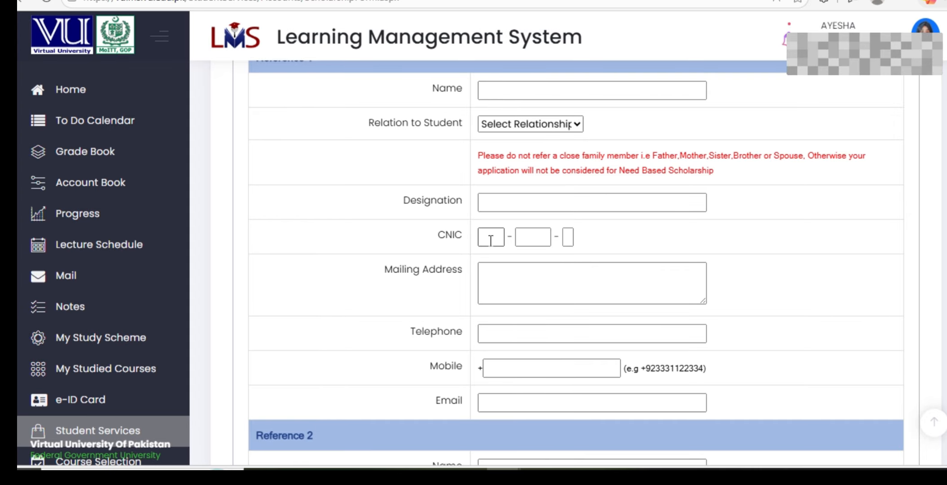
{"action": "scroll", "coordinate": [494, 229], "scroll_direction": "down", "scroll_amount": 2}
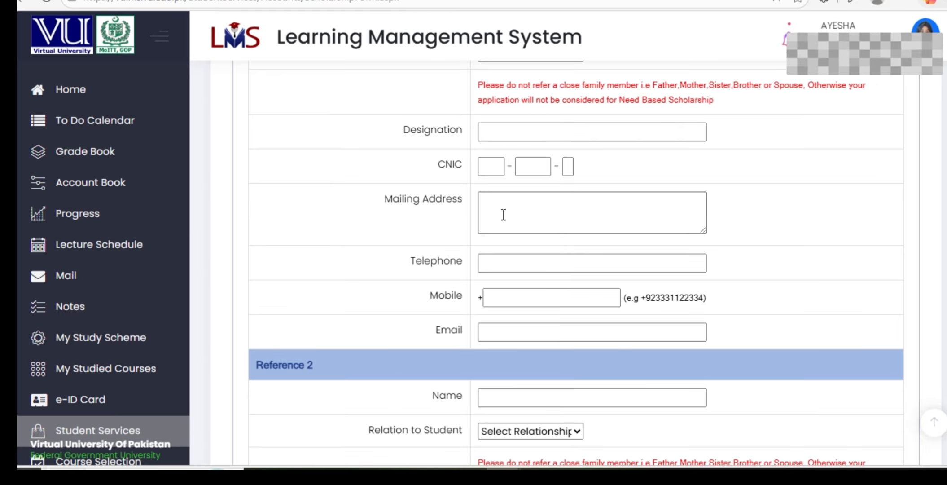
{"action": "scroll", "coordinate": [494, 204], "scroll_direction": "down", "scroll_amount": 2}
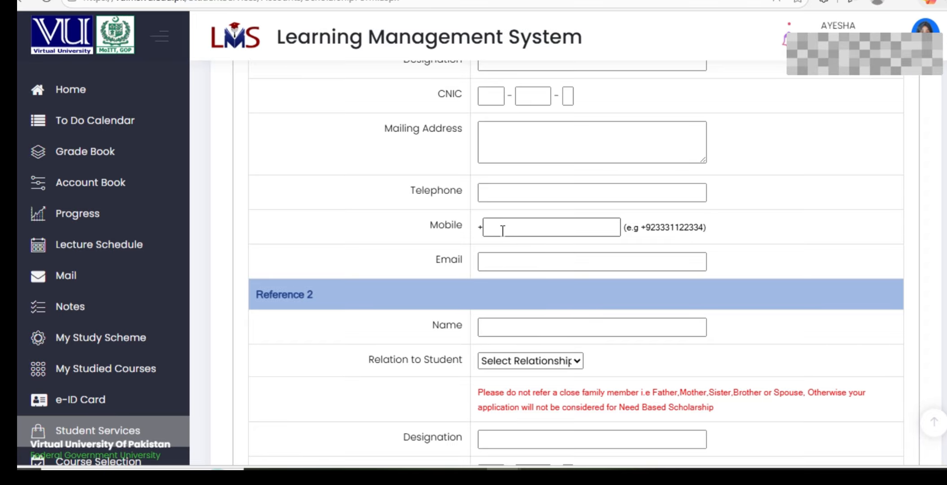
Place the cursor in the first reference's Email field, then its Designation field
{"action": "left_click", "coordinate": [507, 262]}
{"action": "scroll", "coordinate": [507, 262], "scroll_direction": "up", "scroll_amount": 2}
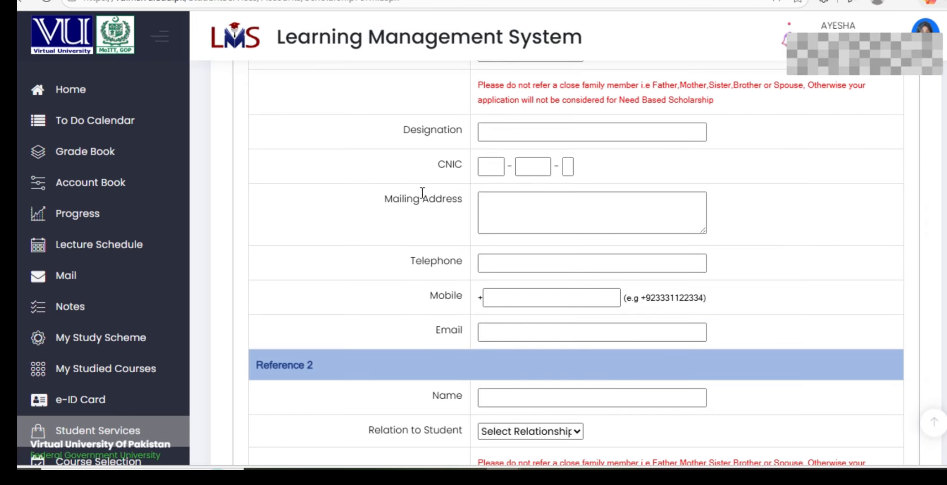
{"action": "scroll", "coordinate": [426, 132], "scroll_direction": "up", "scroll_amount": 2}
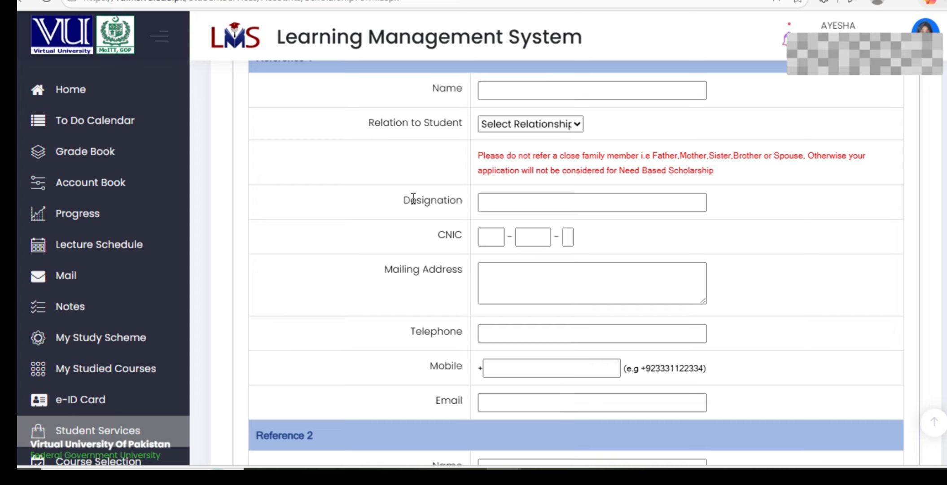
{"action": "scroll", "coordinate": [273, 163], "scroll_direction": "up", "scroll_amount": 3}
{"action": "scroll", "coordinate": [312, 213], "scroll_direction": "down", "scroll_amount": 8}
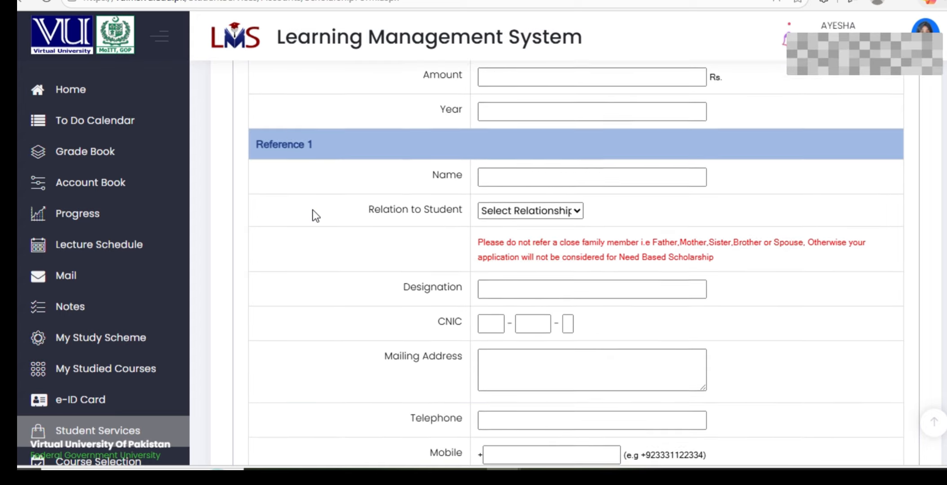
{"action": "scroll", "coordinate": [310, 205], "scroll_direction": "down", "scroll_amount": 1}
{"action": "scroll", "coordinate": [310, 203], "scroll_direction": "up", "scroll_amount": 6}
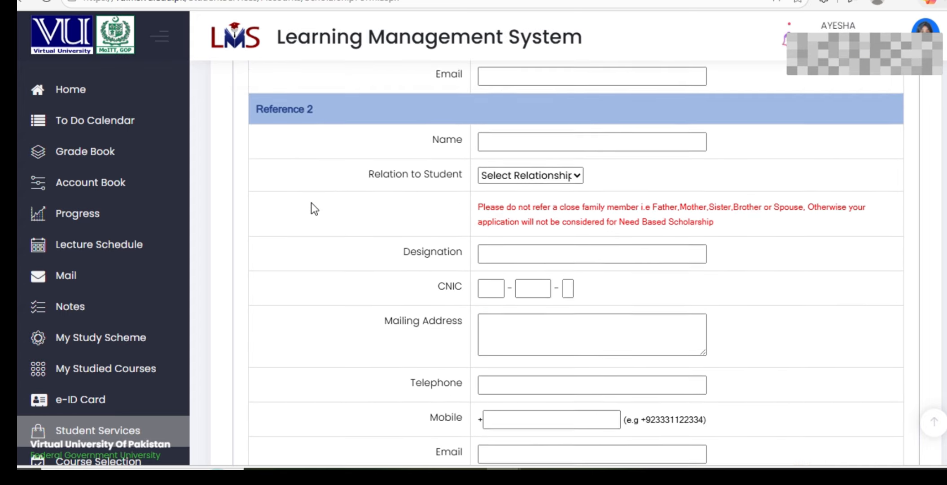
{"action": "scroll", "coordinate": [310, 201], "scroll_direction": "down", "scroll_amount": 1}
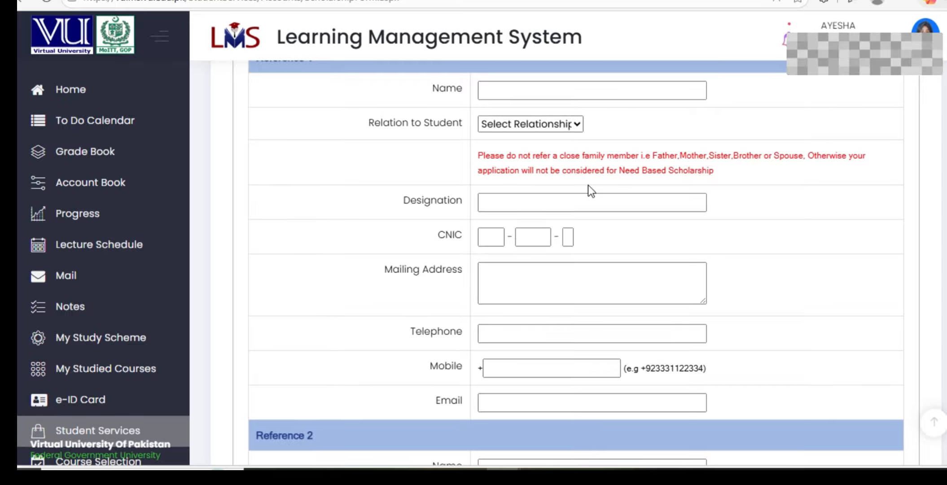
{"action": "scroll", "coordinate": [502, 212], "scroll_direction": "up", "scroll_amount": 1}
{"action": "scroll", "coordinate": [502, 212], "scroll_direction": "down", "scroll_amount": 1}
{"action": "left_click", "coordinate": [480, 200]}
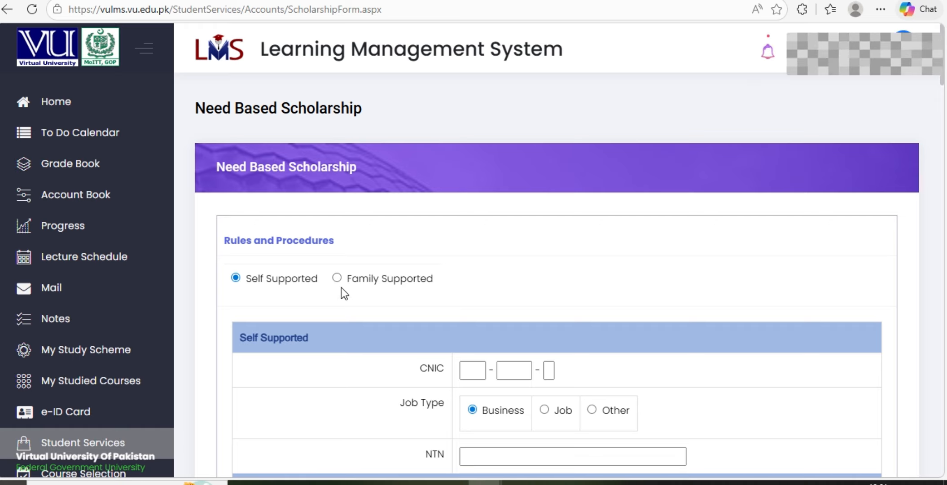
Mark the applicant as Family Supported under Rules and Procedures
{"action": "scroll", "coordinate": [341, 287], "scroll_direction": "down", "scroll_amount": 3}
{"action": "scroll", "coordinate": [341, 287], "scroll_direction": "up", "scroll_amount": 2}
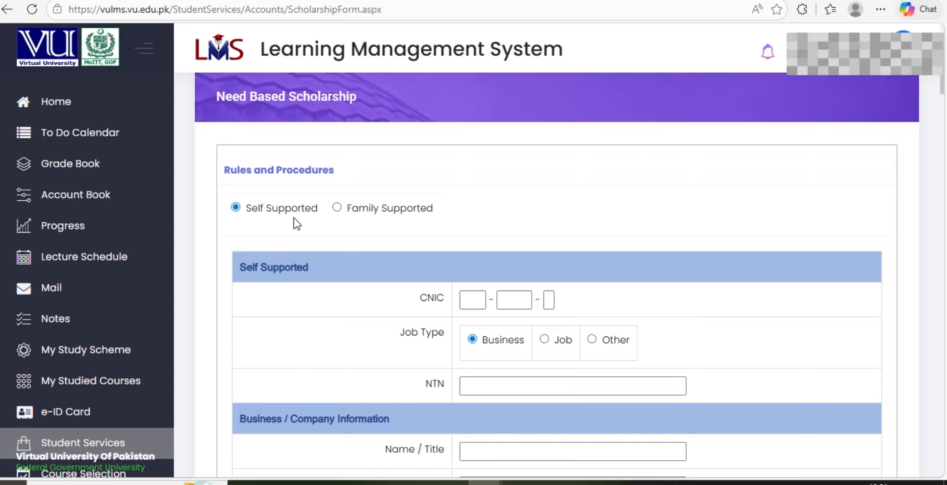
{"action": "left_click", "coordinate": [339, 207]}
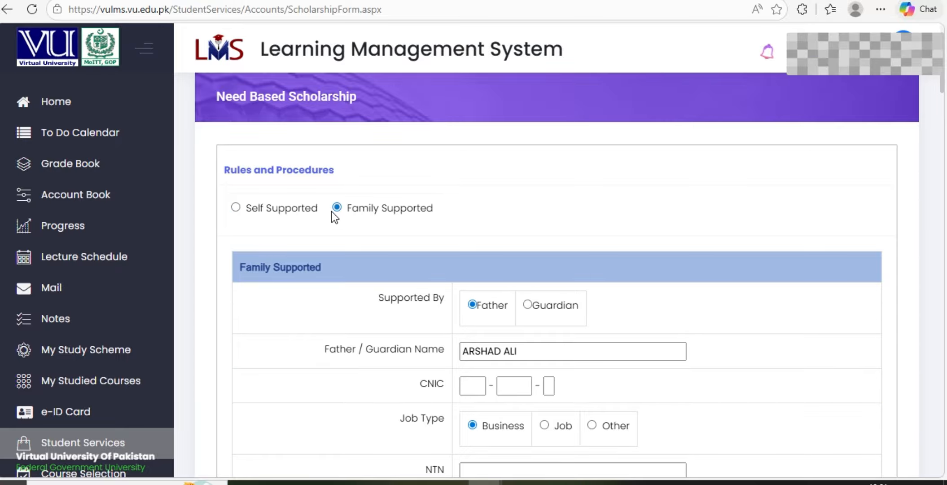
Switch the form back to Self Supported and scroll to the Business / Company Information fields
{"action": "scroll", "coordinate": [363, 219], "scroll_direction": "down", "scroll_amount": 6}
{"action": "scroll", "coordinate": [363, 220], "scroll_direction": "down", "scroll_amount": 15}
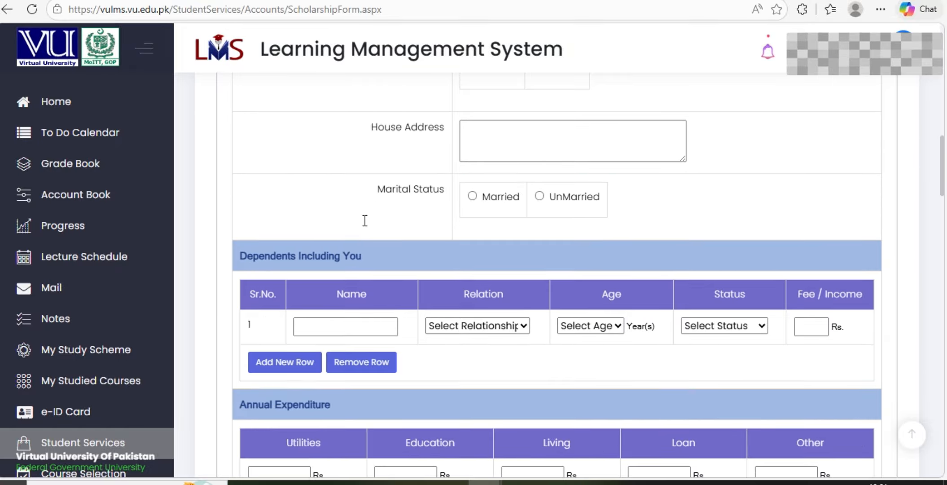
{"action": "scroll", "coordinate": [363, 221], "scroll_direction": "up", "scroll_amount": 20}
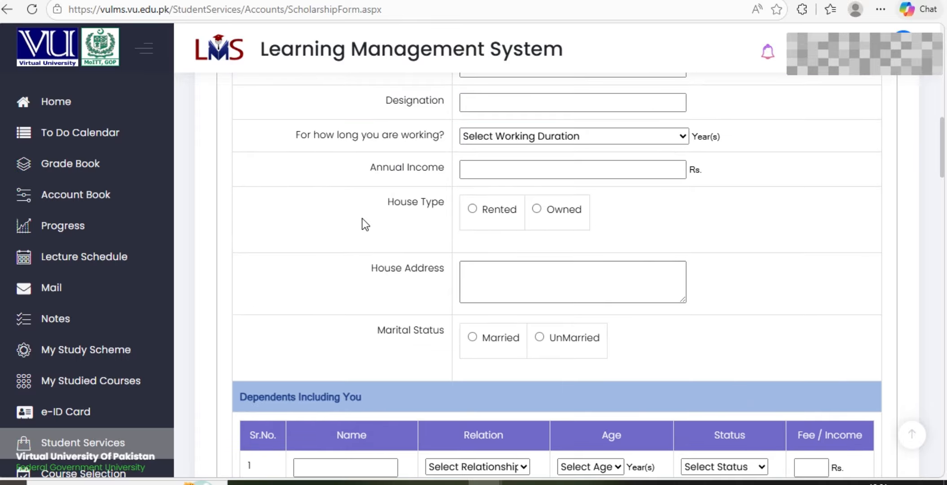
{"action": "scroll", "coordinate": [360, 221], "scroll_direction": "down", "scroll_amount": 18}
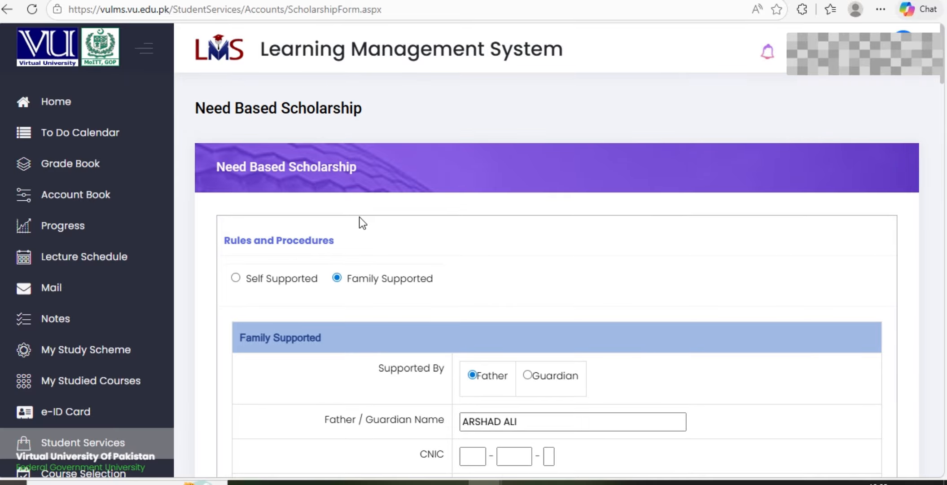
{"action": "scroll", "coordinate": [359, 217], "scroll_direction": "down", "scroll_amount": 15}
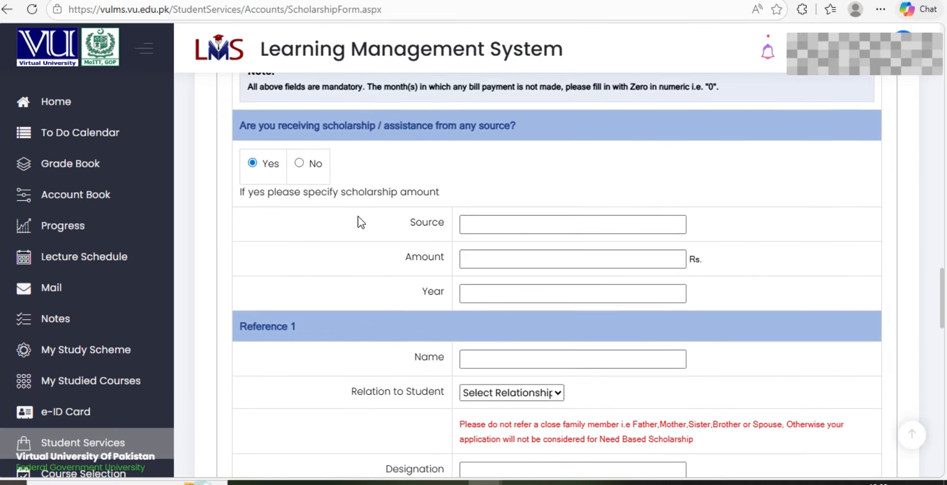
{"action": "scroll", "coordinate": [358, 216], "scroll_direction": "down", "scroll_amount": 3}
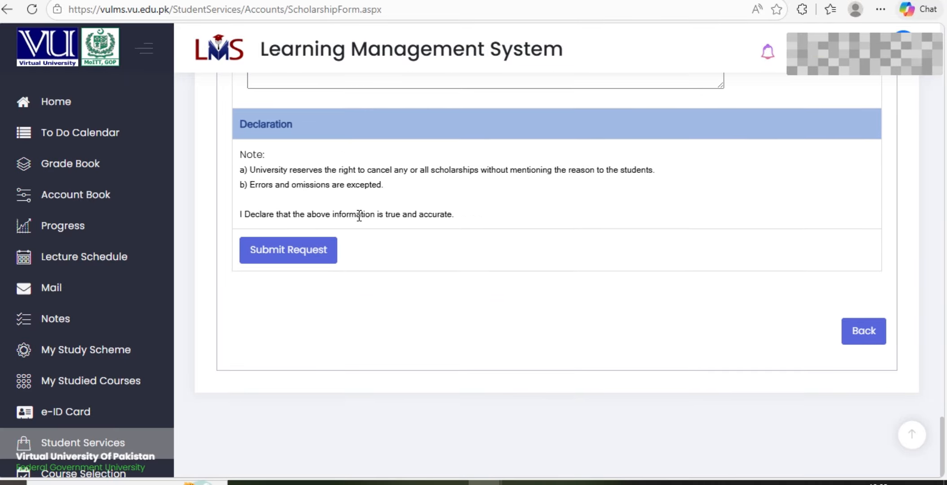
{"action": "scroll", "coordinate": [357, 216], "scroll_direction": "up", "scroll_amount": 20}
{"action": "scroll", "coordinate": [341, 222], "scroll_direction": "up", "scroll_amount": 10}
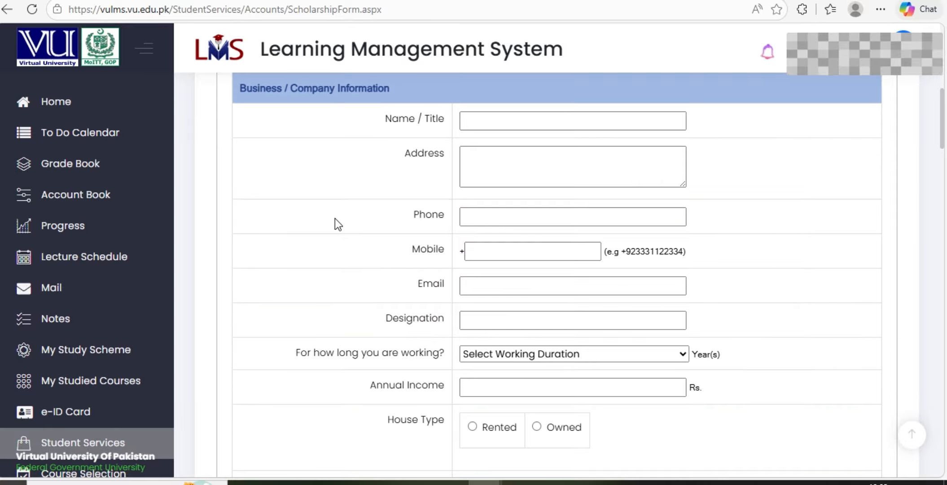
{"action": "scroll", "coordinate": [334, 220], "scroll_direction": "down", "scroll_amount": 5}
{"action": "scroll", "coordinate": [333, 218], "scroll_direction": "up", "scroll_amount": 8}
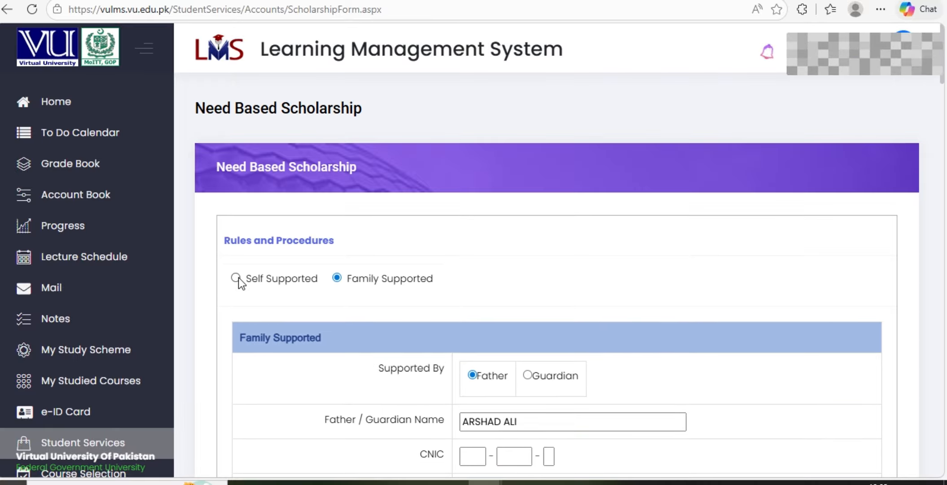
{"action": "left_click", "coordinate": [235, 277]}
{"action": "scroll", "coordinate": [387, 236], "scroll_direction": "down", "scroll_amount": 6}
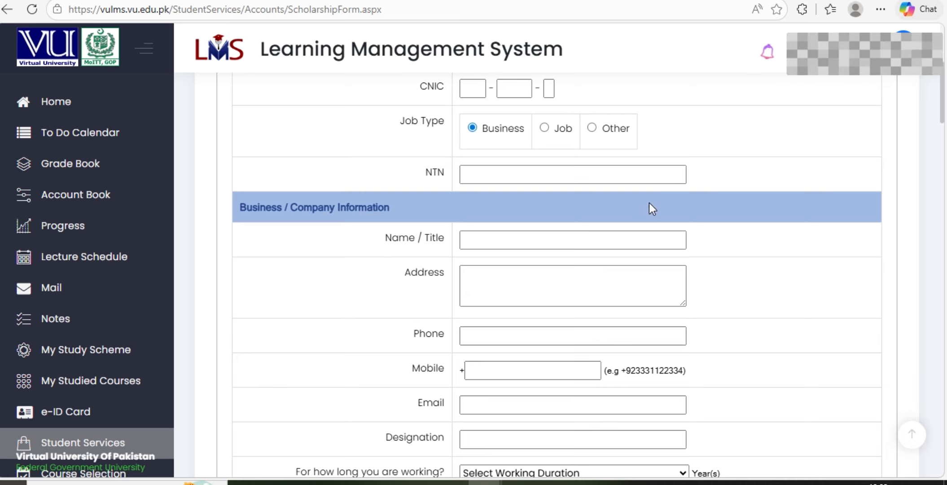
{"action": "scroll", "coordinate": [493, 263], "scroll_direction": "down", "scroll_amount": 3}
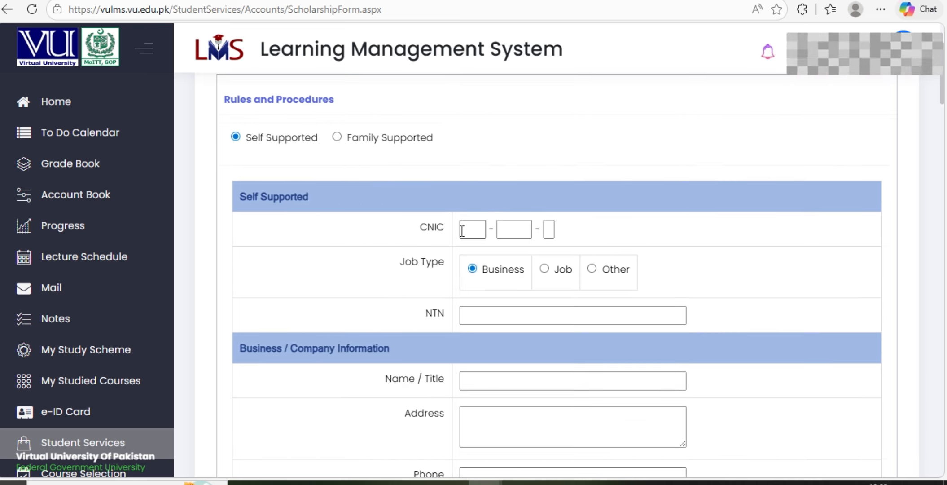
Enter the first part of the CNIC number and move through the remaining CNIC boxes
{"action": "left_click", "coordinate": [462, 231]}
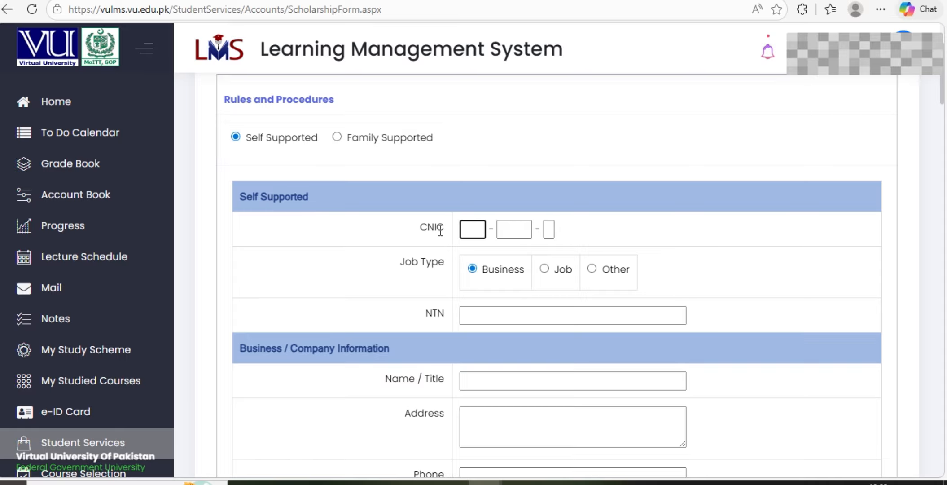
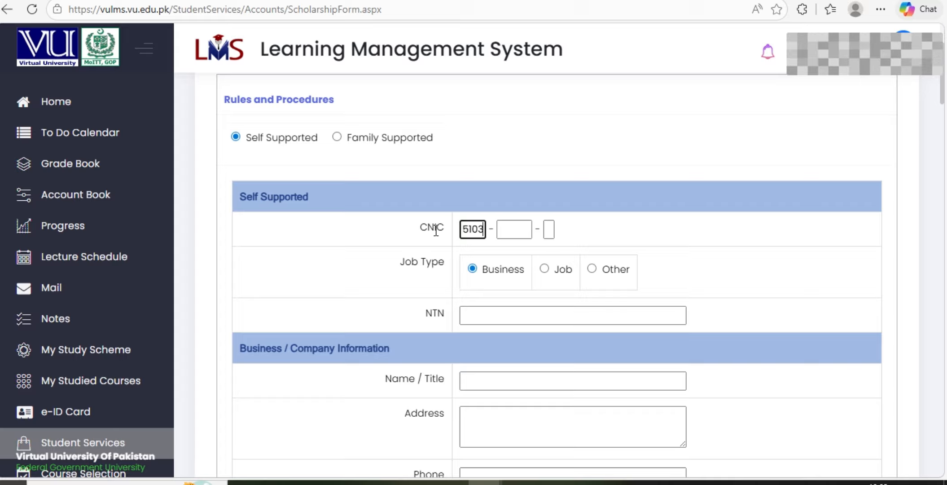
{"action": "left_click", "coordinate": [503, 230]}
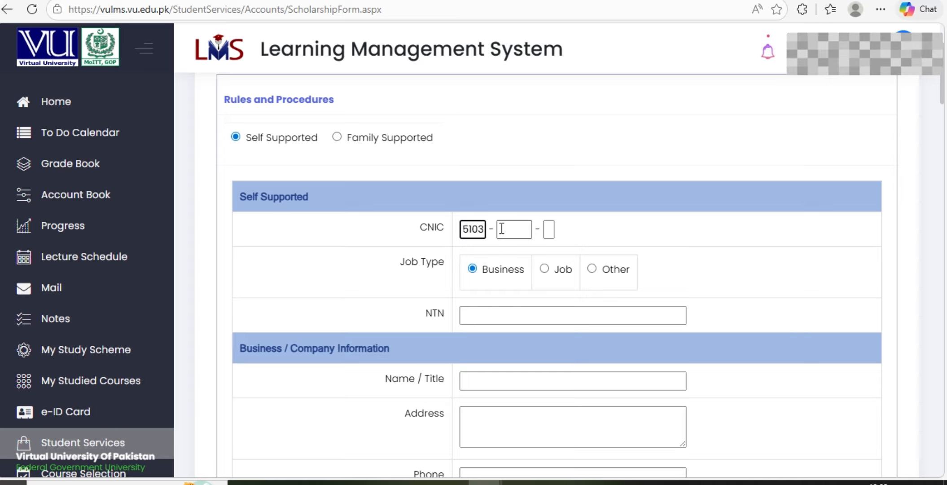
{"action": "left_click", "coordinate": [505, 229]}
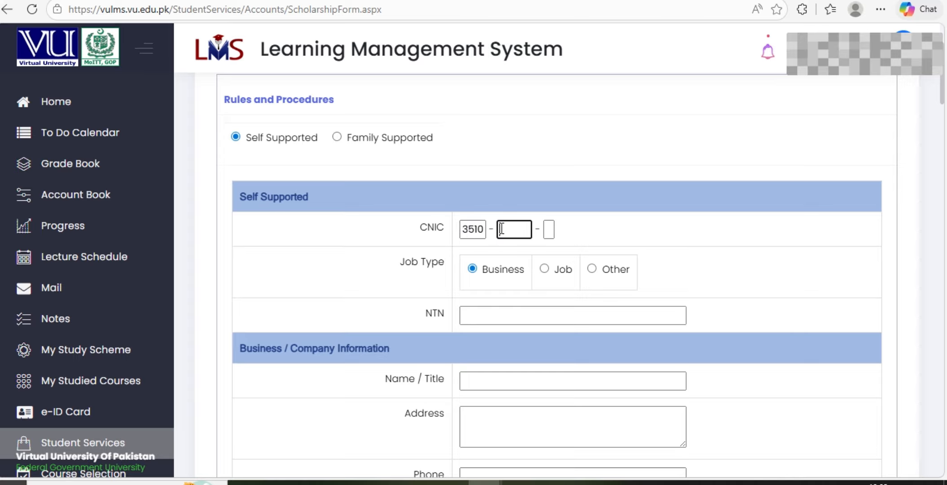
{"action": "left_click", "coordinate": [549, 230]}
{"action": "scroll", "coordinate": [433, 276], "scroll_direction": "down", "scroll_amount": 2}
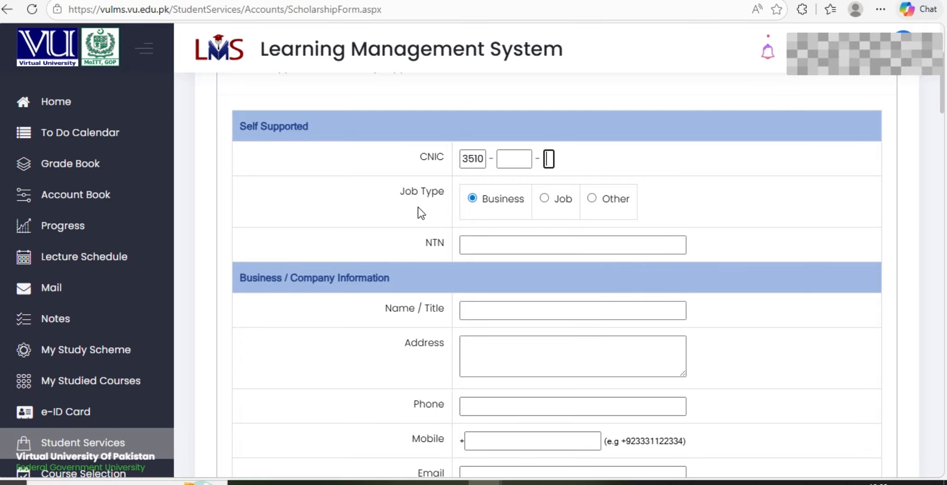
Set Job Type to Other, with 'student' in If Other Specify and in NTN
{"action": "left_click", "coordinate": [591, 200]}
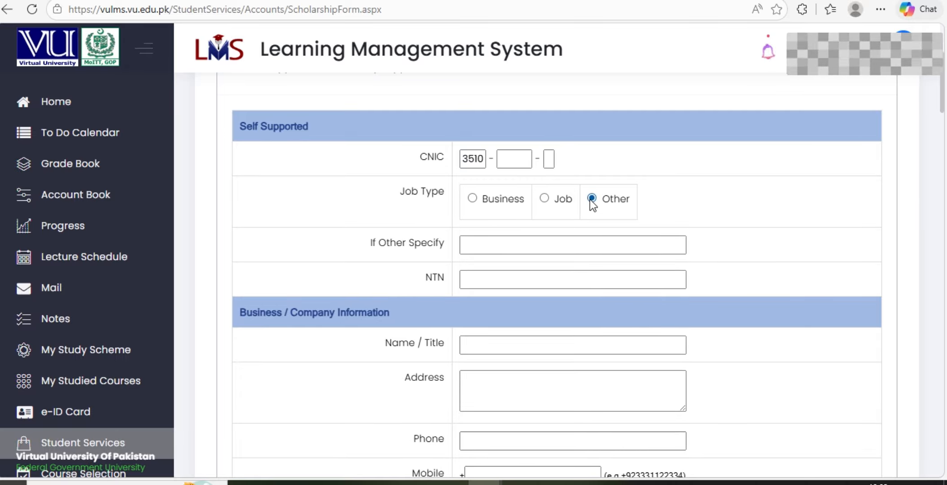
{"action": "left_click", "coordinate": [475, 244]}
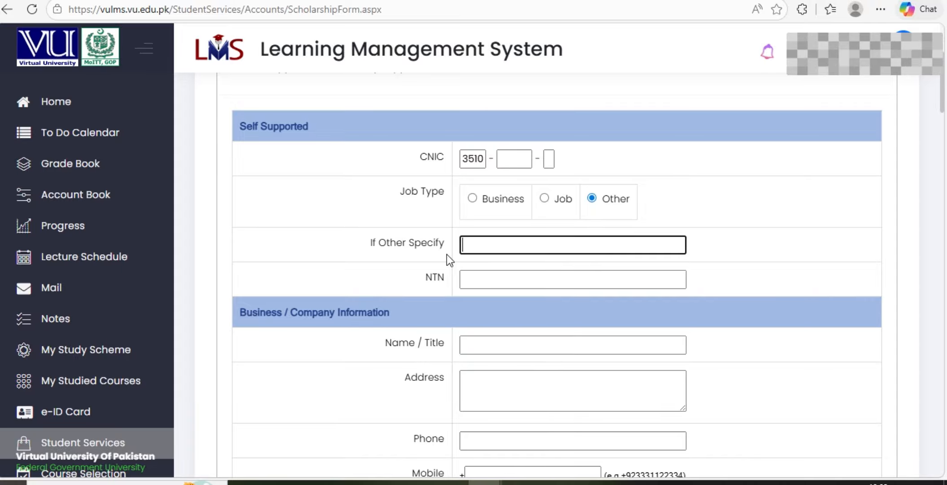
{"action": "type", "text": "student"}
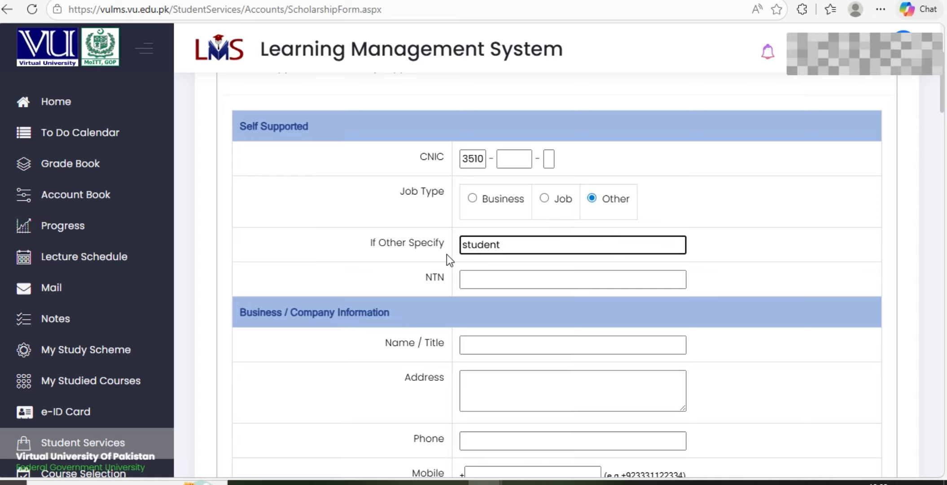
{"action": "left_click", "coordinate": [475, 278]}
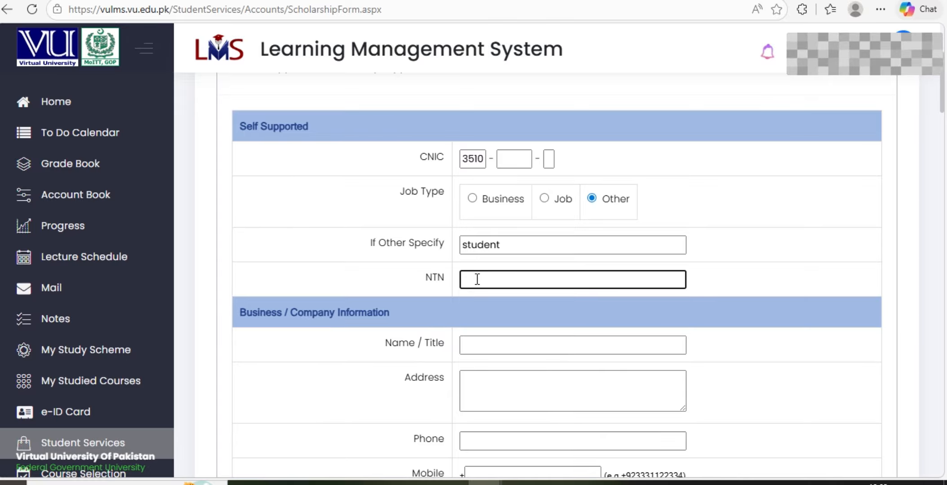
{"action": "type", "text": "student"}
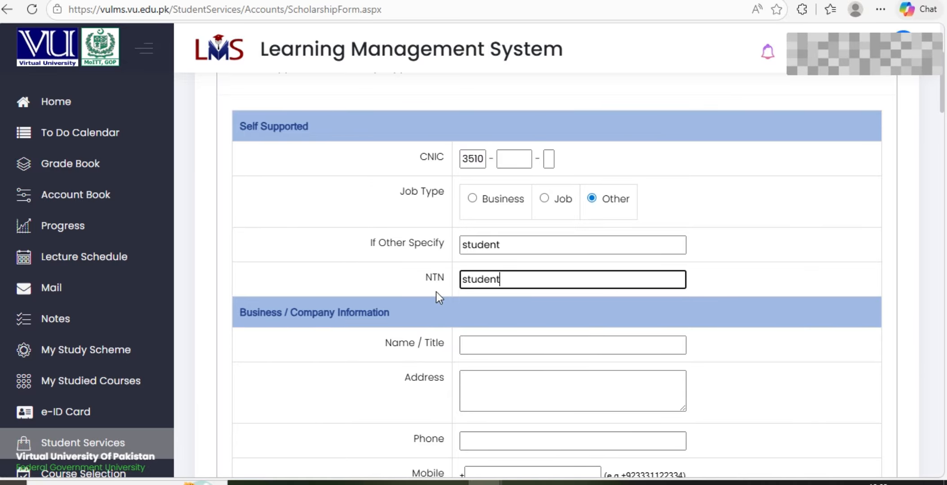
{"action": "scroll", "coordinate": [489, 345], "scroll_direction": "down", "scroll_amount": 2}
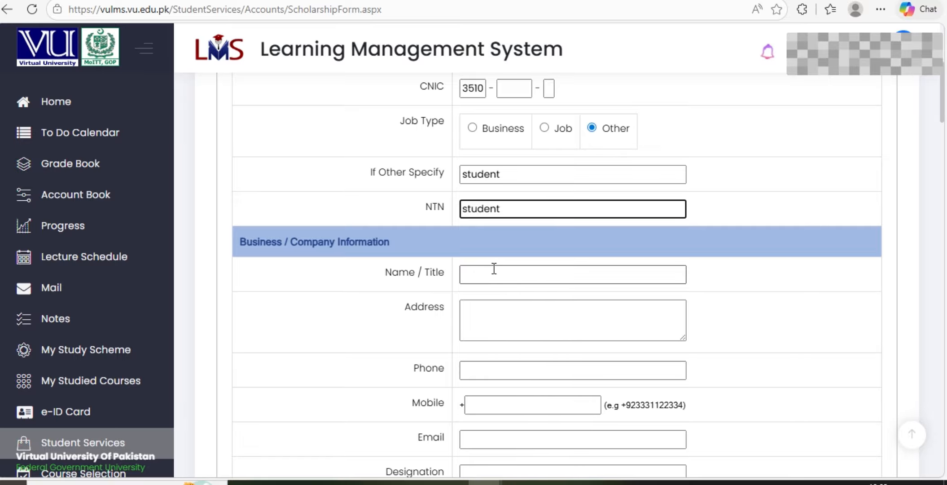
Fill the business Name / Title, placeholder address text, and a phone number, dismissing Edge's suggestions
{"action": "left_click", "coordinate": [482, 272]}
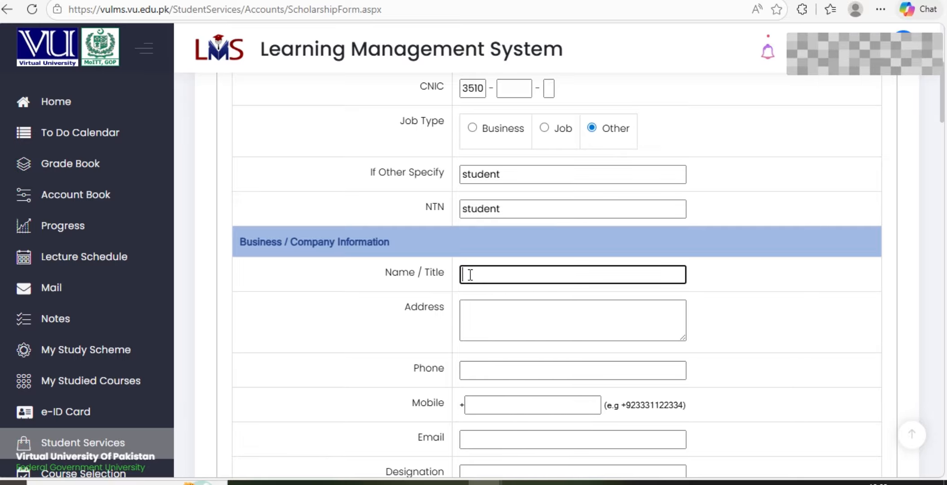
{"action": "type", "text": "AYESHA"}
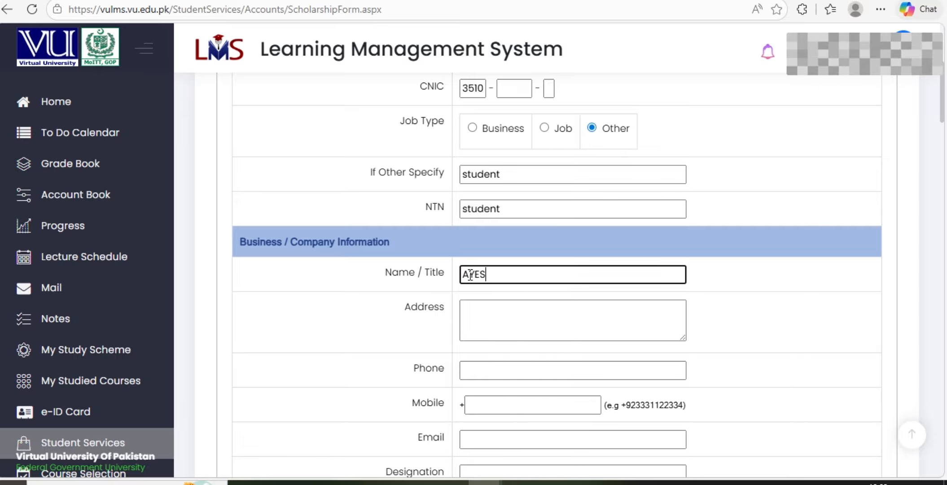
{"action": "left_click", "coordinate": [495, 315]}
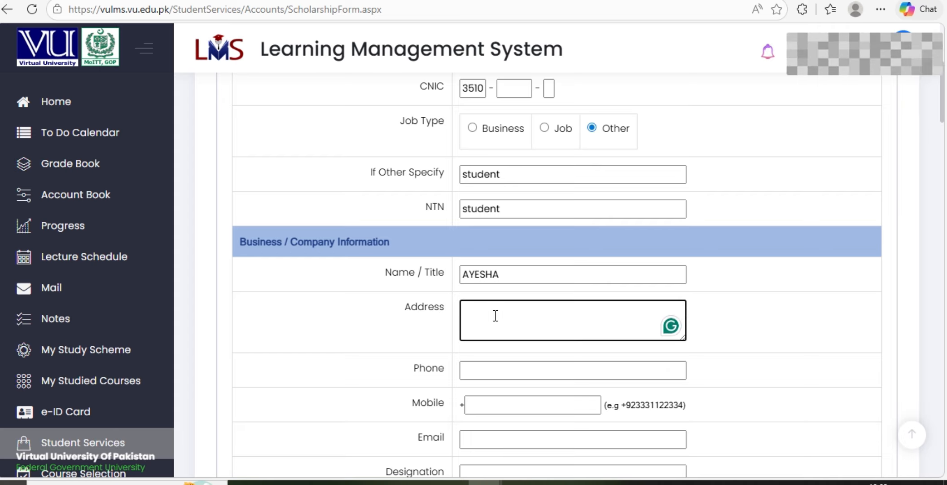
{"action": "type", "text": "A"}
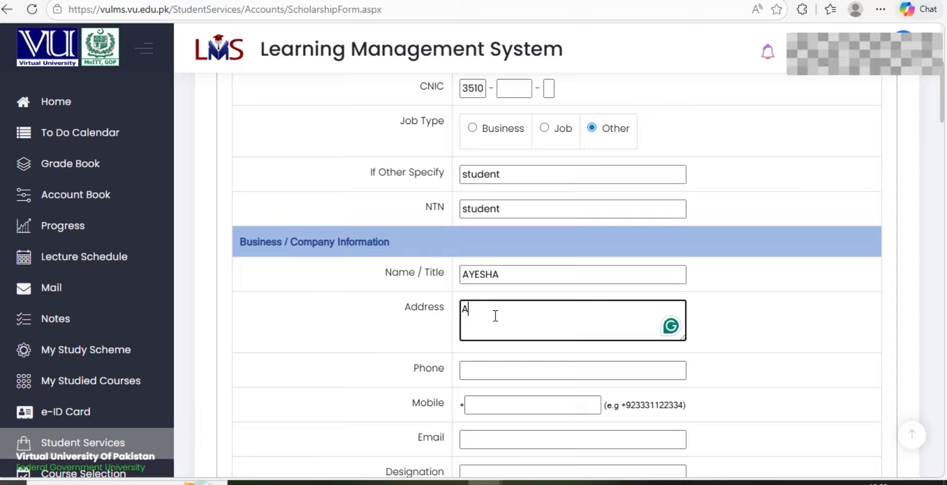
{"action": "type", "text": "DRE"}
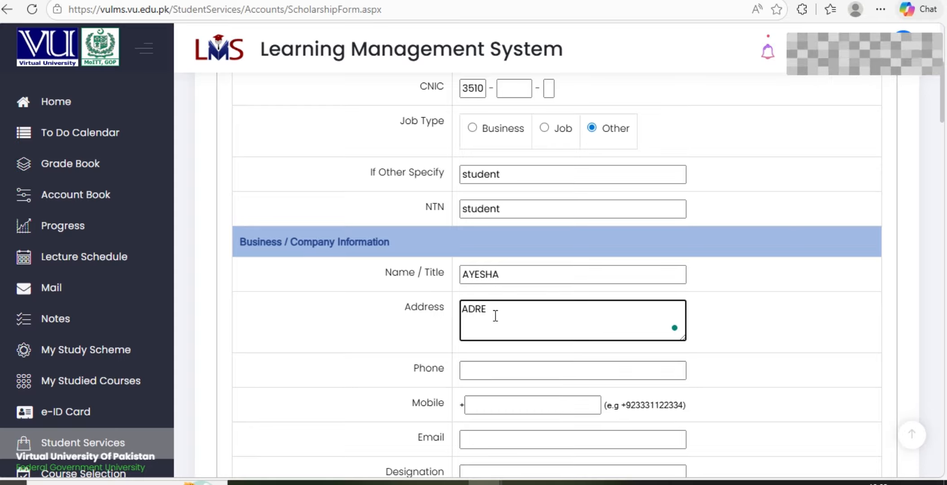
{"action": "type", "text": "SS"}
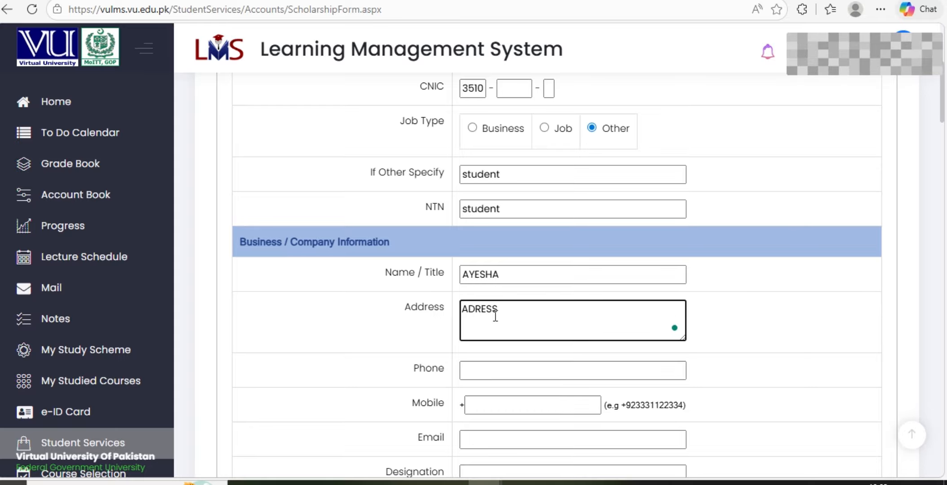
{"action": "type", "text": "JJKK"}
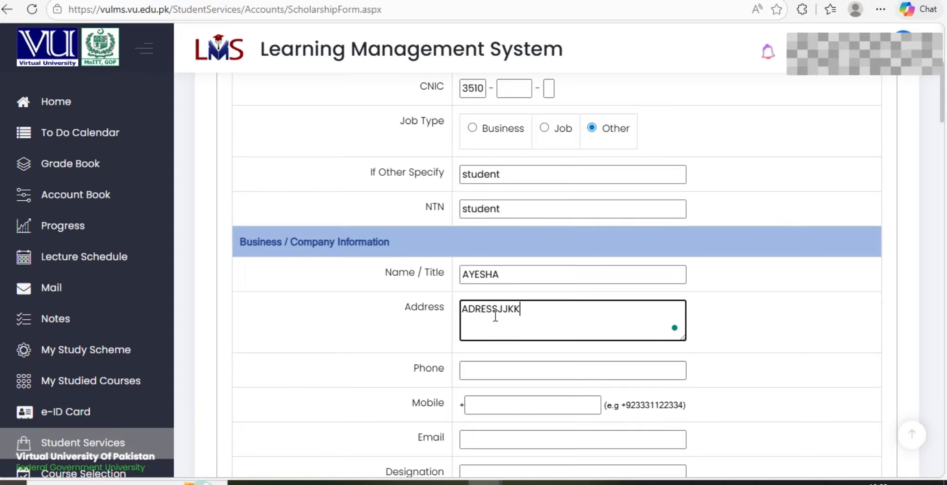
{"action": "type", "text": "LLLKJHGHGGFGHG"}
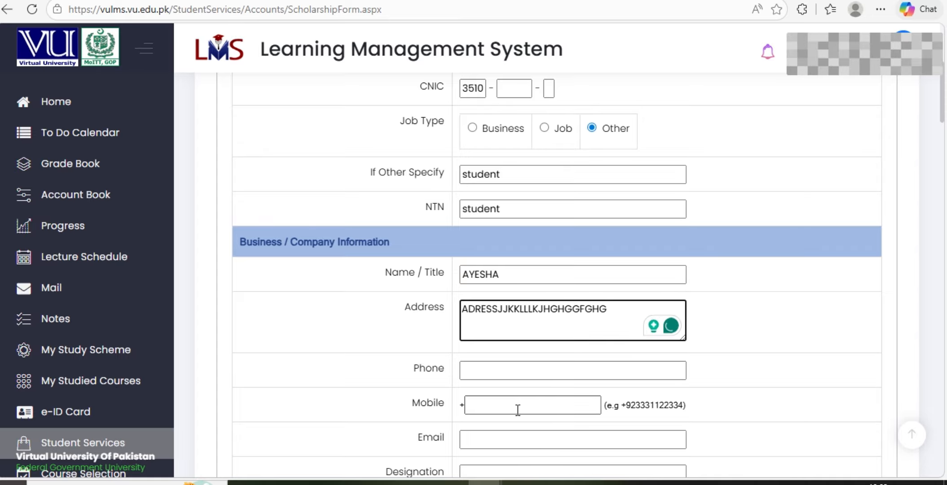
{"action": "left_click", "coordinate": [527, 373]}
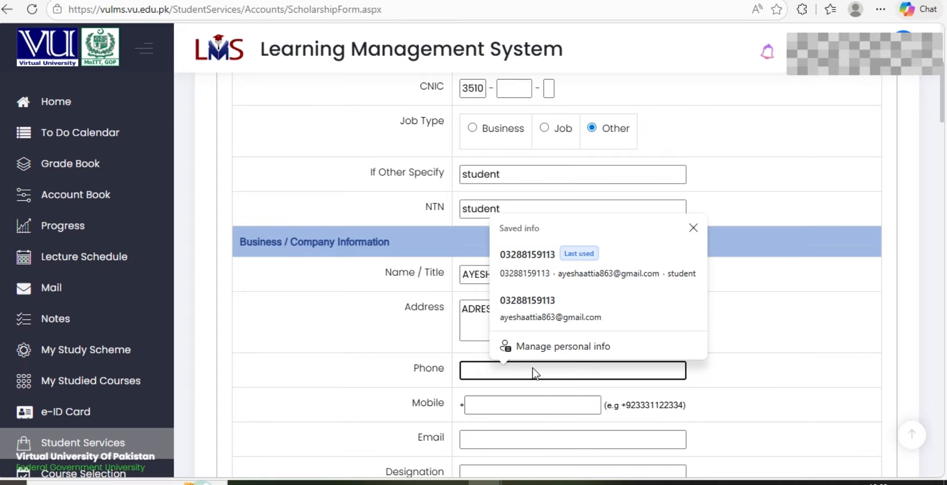
{"action": "left_click", "coordinate": [693, 228]}
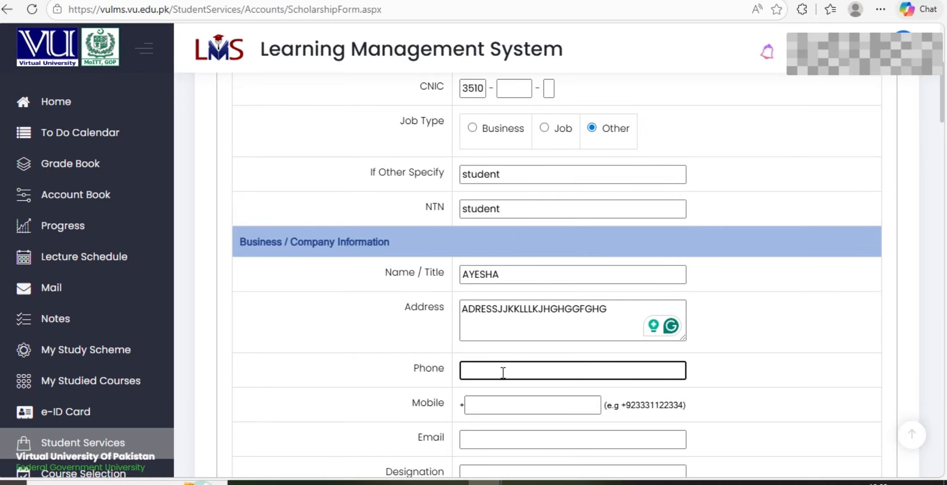
{"action": "type", "text": "887767666"}
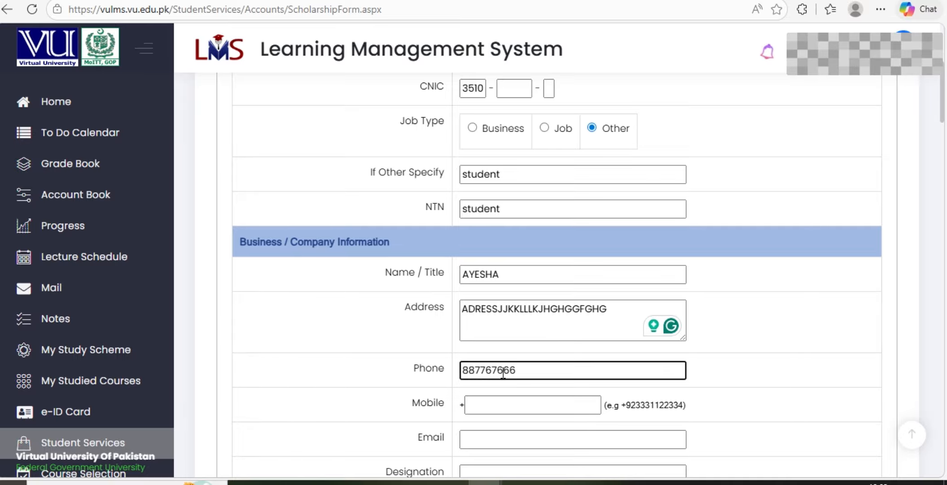
{"action": "scroll", "coordinate": [495, 373], "scroll_direction": "down", "scroll_amount": 2}
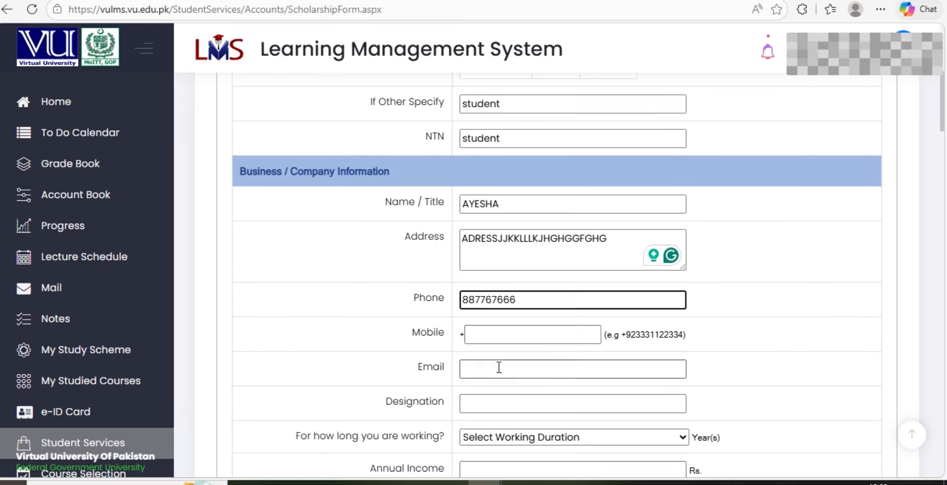
Leave the business Email blank, erasing the junk text typed into it
{"action": "left_click", "coordinate": [508, 333]}
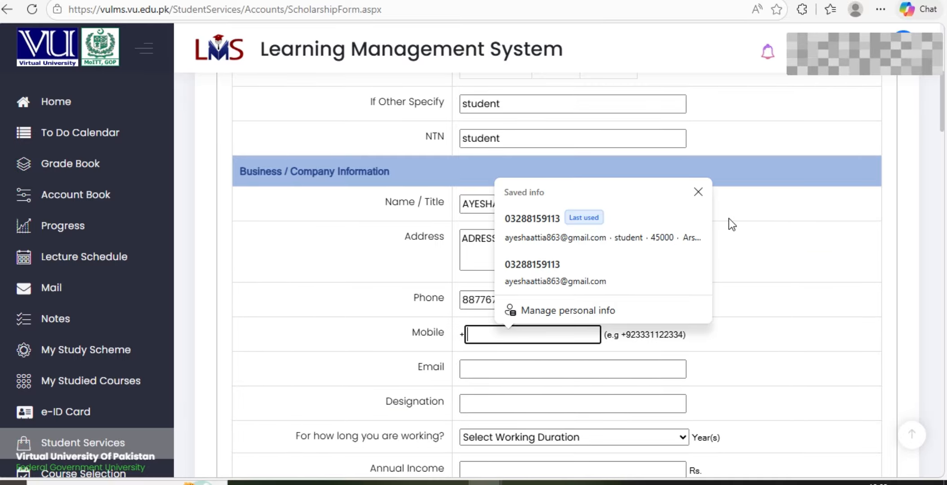
{"action": "left_click", "coordinate": [698, 191]}
{"action": "scroll", "coordinate": [549, 353], "scroll_direction": "down", "scroll_amount": 2}
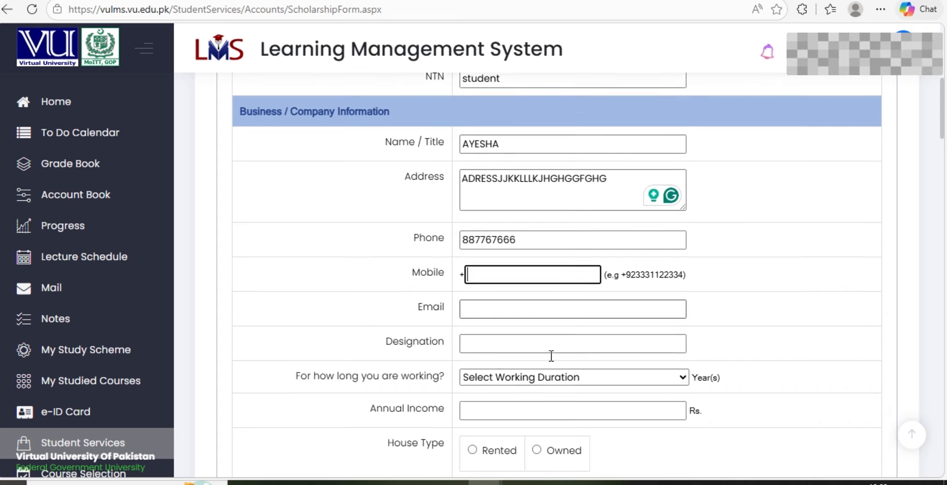
{"action": "left_click", "coordinate": [474, 297]}
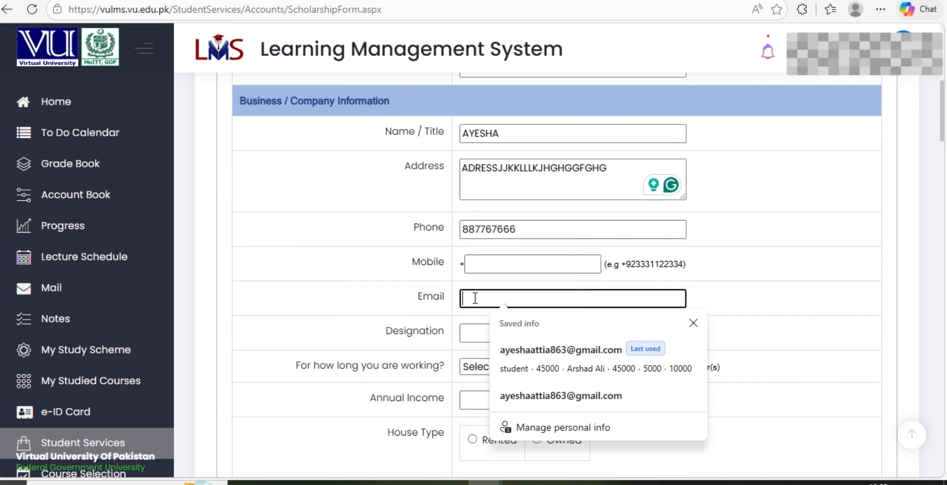
{"action": "left_click", "coordinate": [694, 322]}
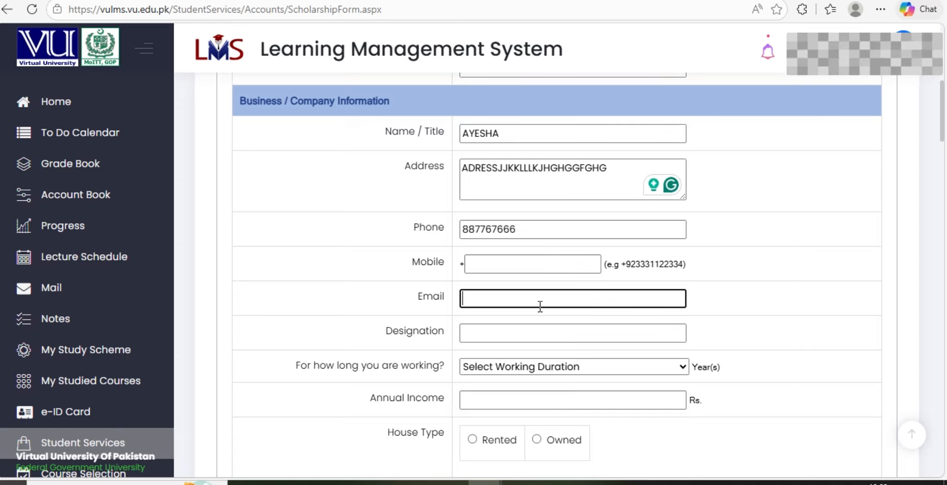
{"action": "type", "text": "ADFD"}
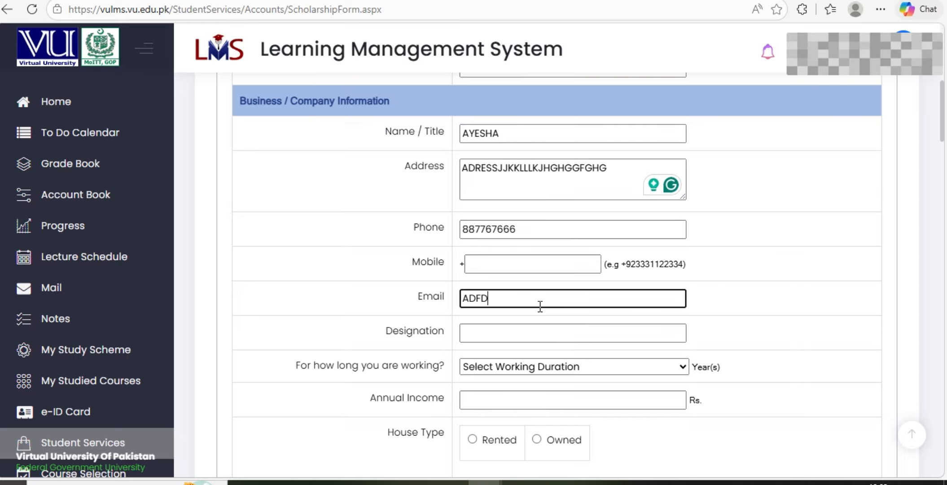
{"action": "key", "text": "BackSpace"}
{"action": "key", "text": "BackSpace"}
{"action": "key", "text": "BackSpace"}
{"action": "key", "text": "BackSpace"}
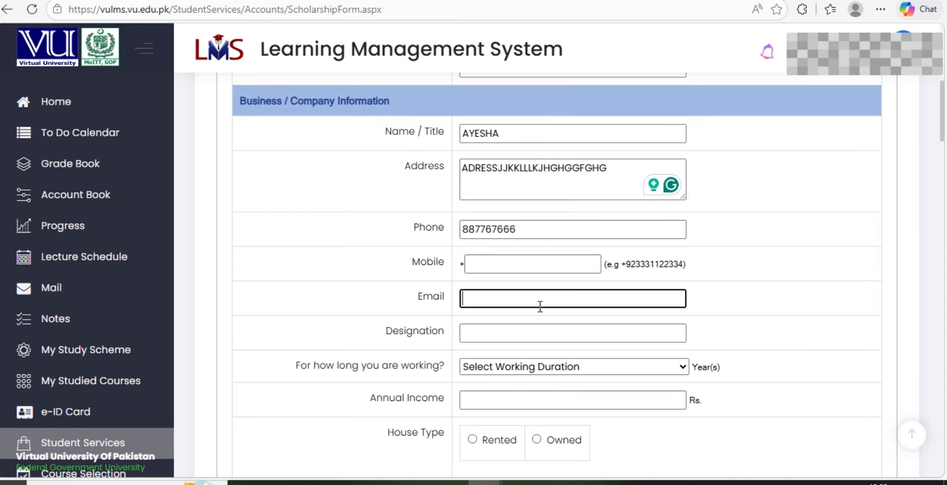
{"action": "type", "text": "asdd'"}
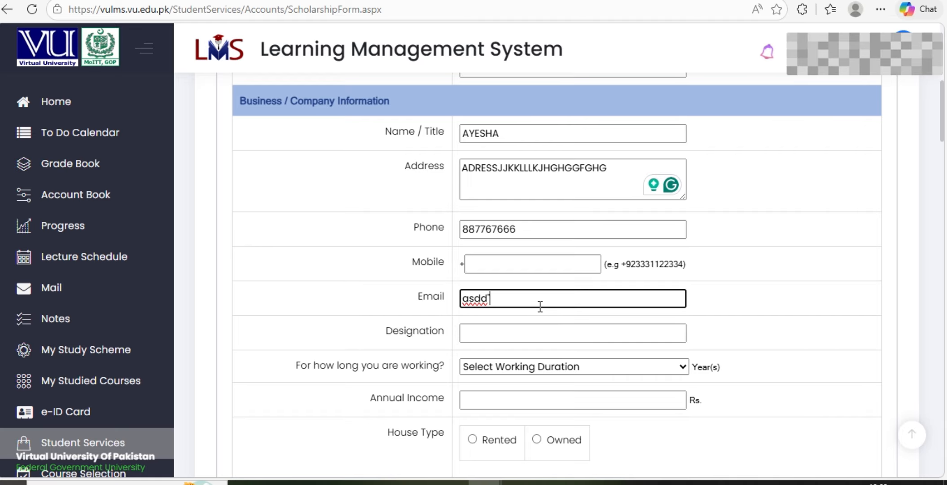
{"action": "key", "text": "BackSpace"}
{"action": "key", "text": "BackSpace"}
{"action": "key", "text": "BackSpace"}
{"action": "key", "text": "BackSpace"}
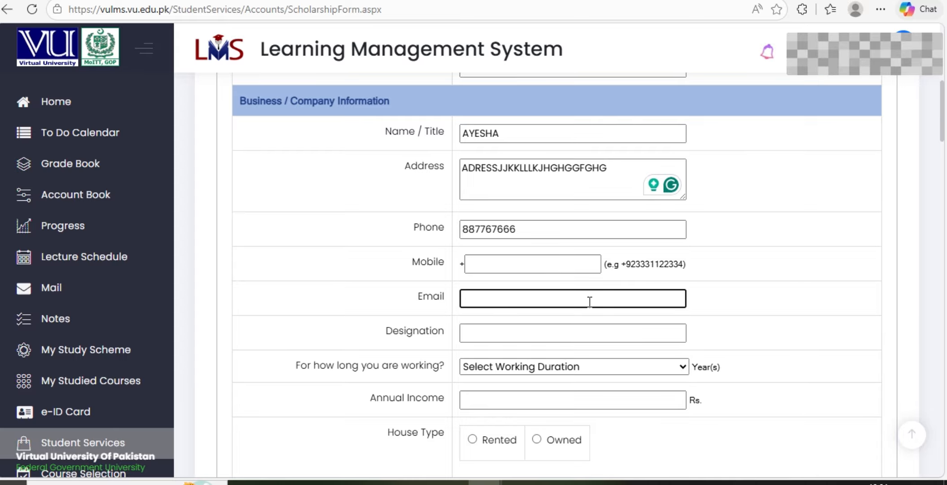
Set Designation to 'student' and the working duration to 0.5 years
{"action": "left_click", "coordinate": [476, 334]}
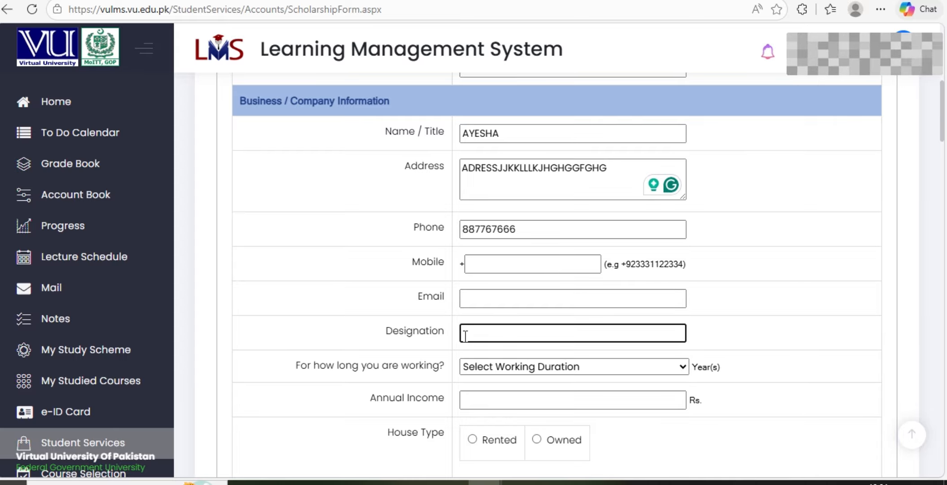
{"action": "type", "text": "stu"}
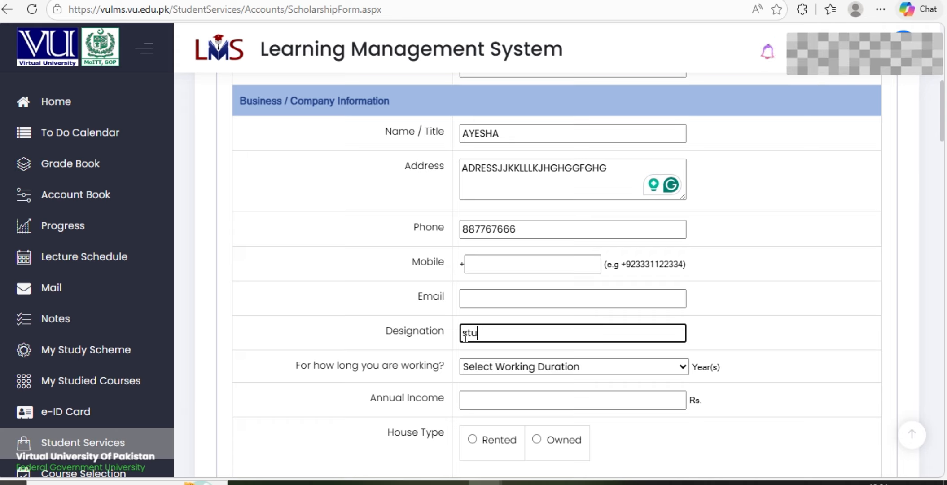
{"action": "type", "text": "dent"}
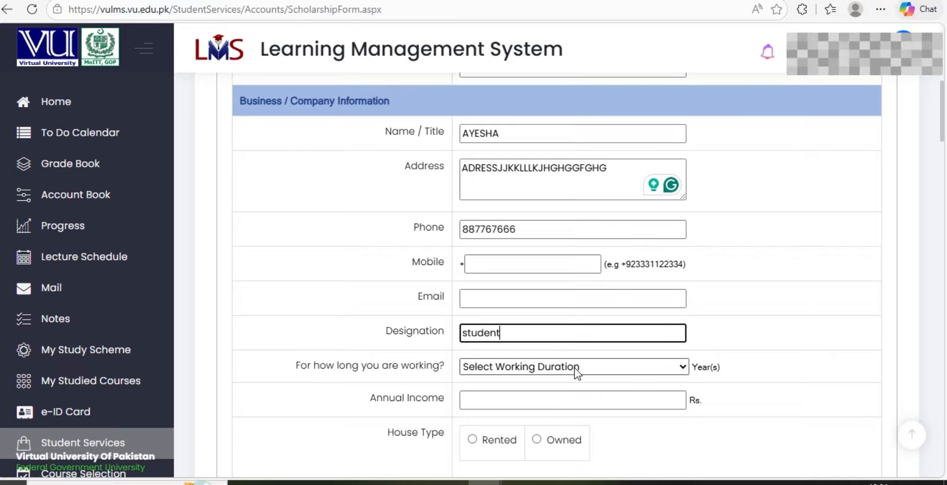
{"action": "left_click", "coordinate": [676, 368]}
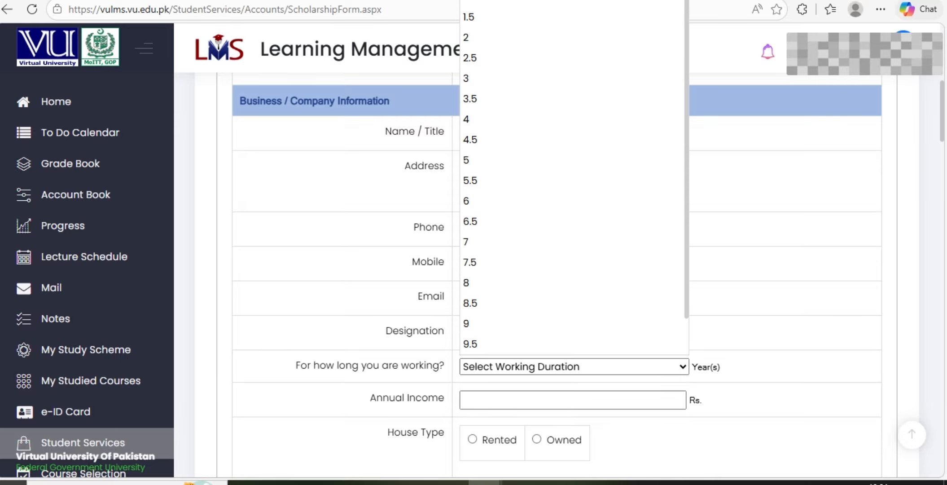
{"action": "left_click", "coordinate": [470, 0]}
Enter 45000 Rs. as Annual Income, set House Type to Owned, and focus House Address
{"action": "scroll", "coordinate": [483, 357], "scroll_direction": "down", "scroll_amount": 3}
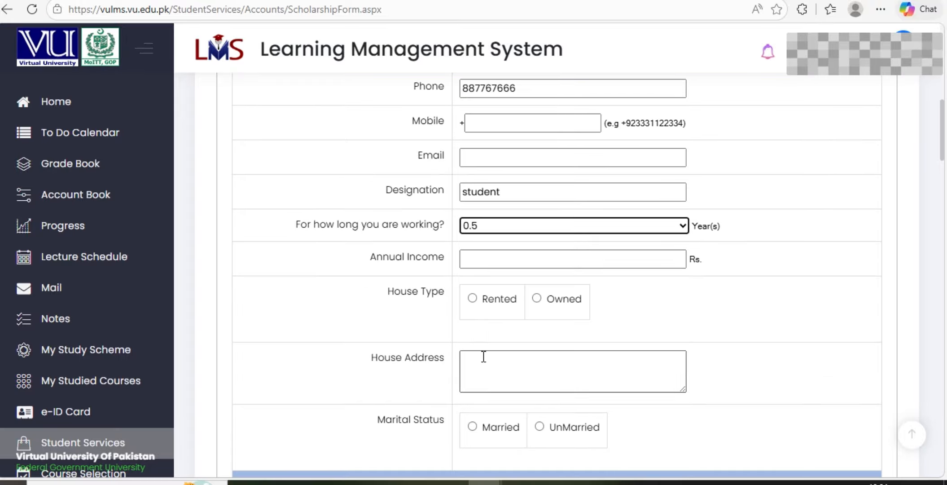
{"action": "left_click", "coordinate": [471, 260]}
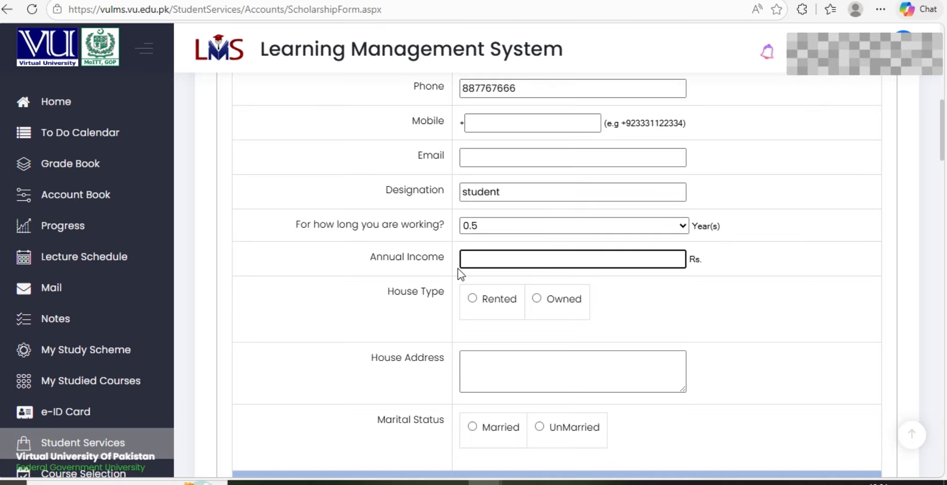
{"action": "type", "text": "45000"}
{"action": "left_click", "coordinate": [537, 299]}
{"action": "scroll", "coordinate": [535, 296], "scroll_direction": "down", "scroll_amount": 2}
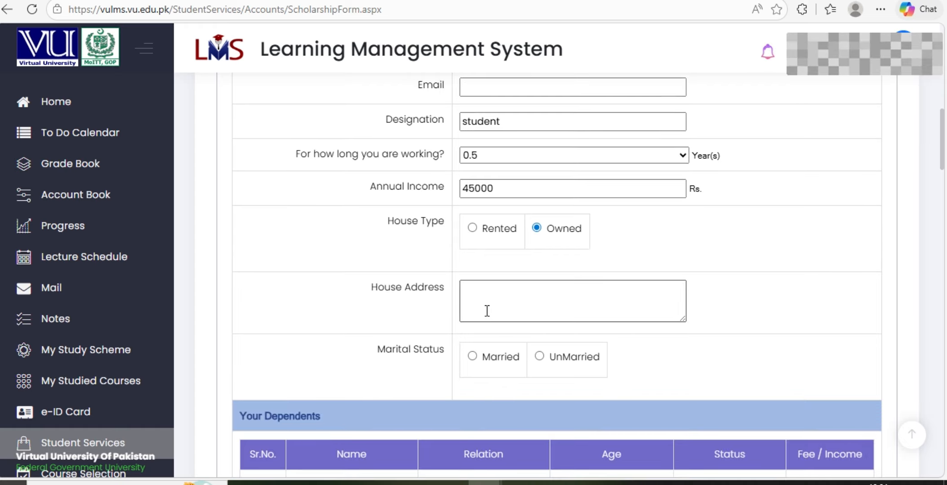
{"action": "left_click", "coordinate": [478, 299]}
{"action": "scroll", "coordinate": [519, 290], "scroll_direction": "up", "scroll_amount": 10}
{"action": "left_click", "coordinate": [506, 317]}
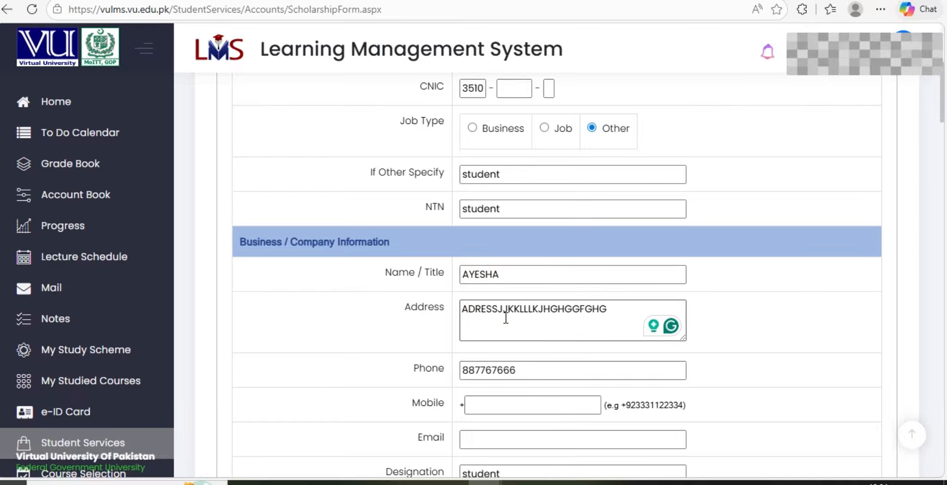
{"action": "scroll", "coordinate": [584, 320], "scroll_direction": "down", "scroll_amount": 8}
{"action": "left_click", "coordinate": [553, 313]}
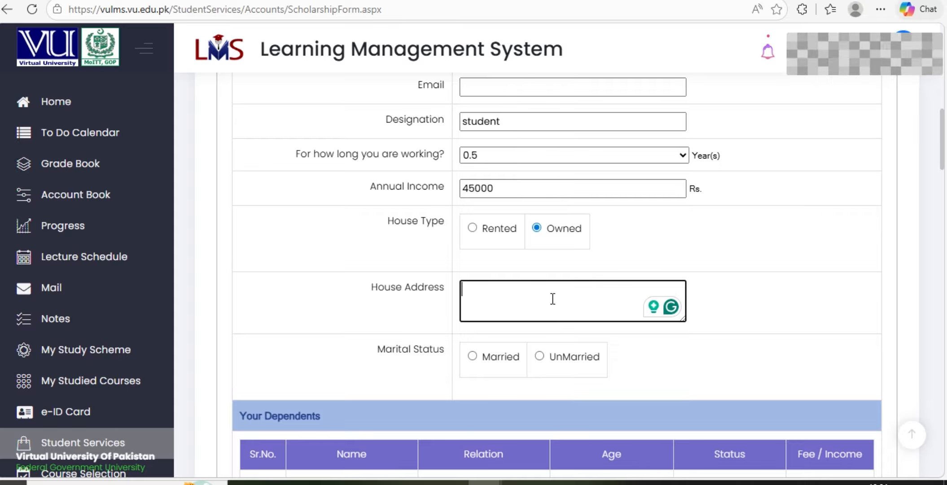
{"action": "scroll", "coordinate": [529, 321], "scroll_direction": "down", "scroll_amount": 2}
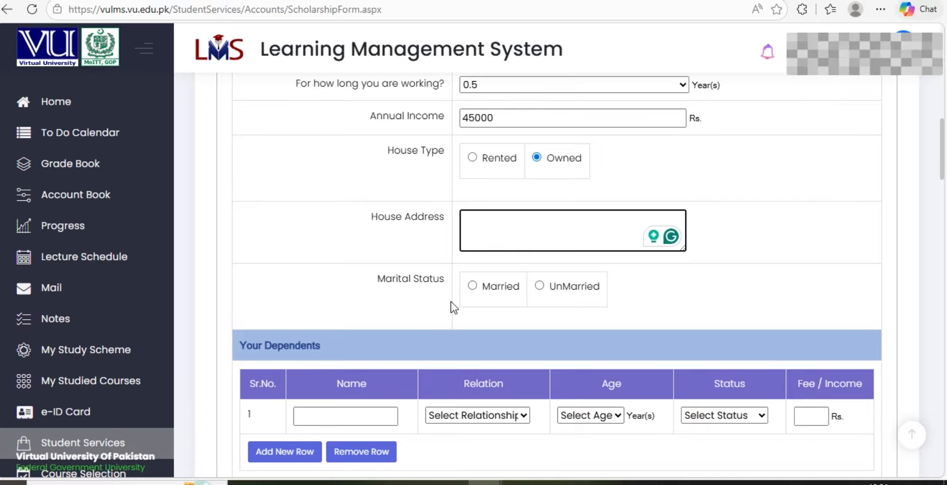
Enter the father's full name as the first dependent, with correct capitalisation
{"action": "scroll", "coordinate": [494, 302], "scroll_direction": "down", "scroll_amount": 3}
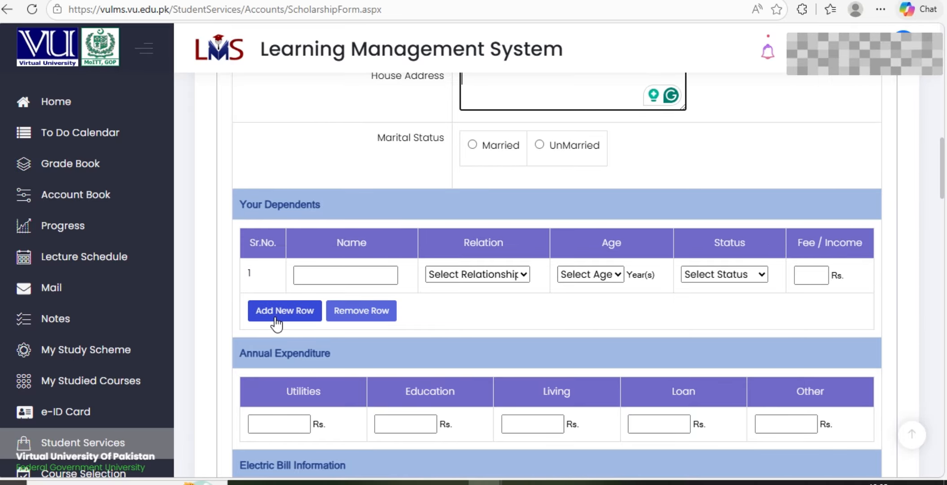
{"action": "left_click", "coordinate": [332, 275]}
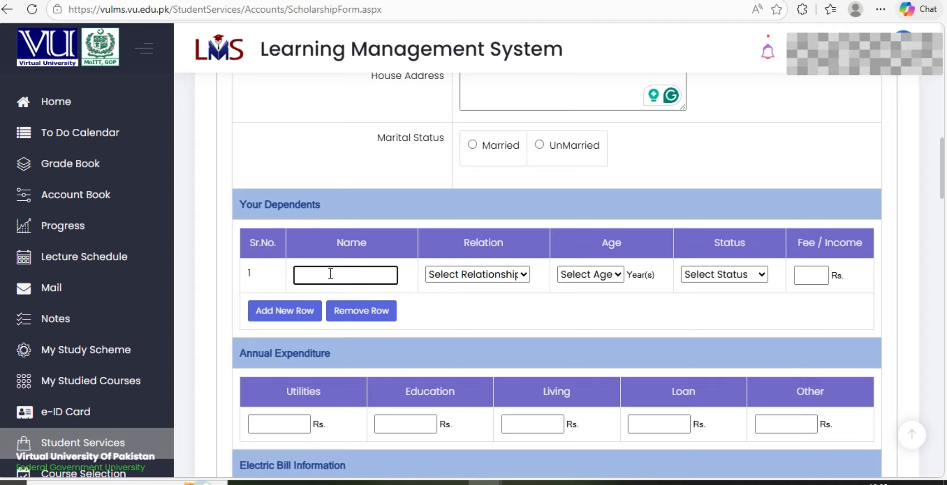
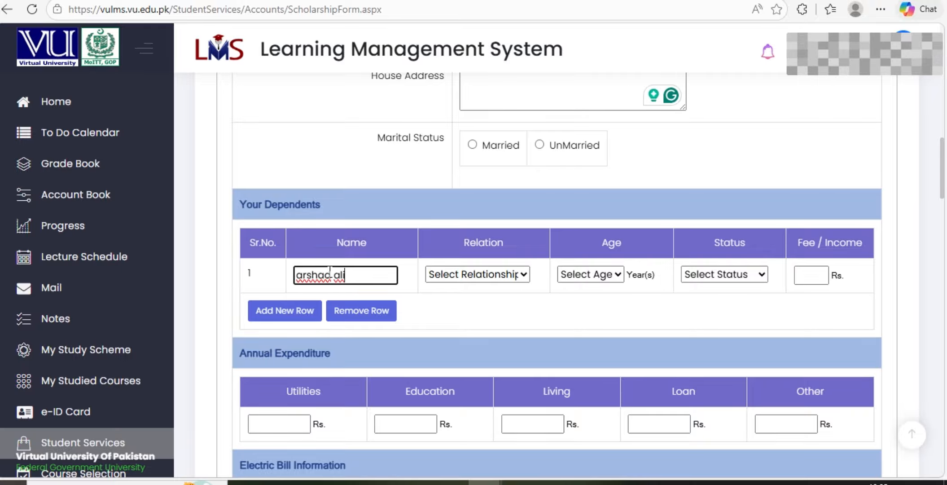
{"action": "left_click", "coordinate": [340, 275]}
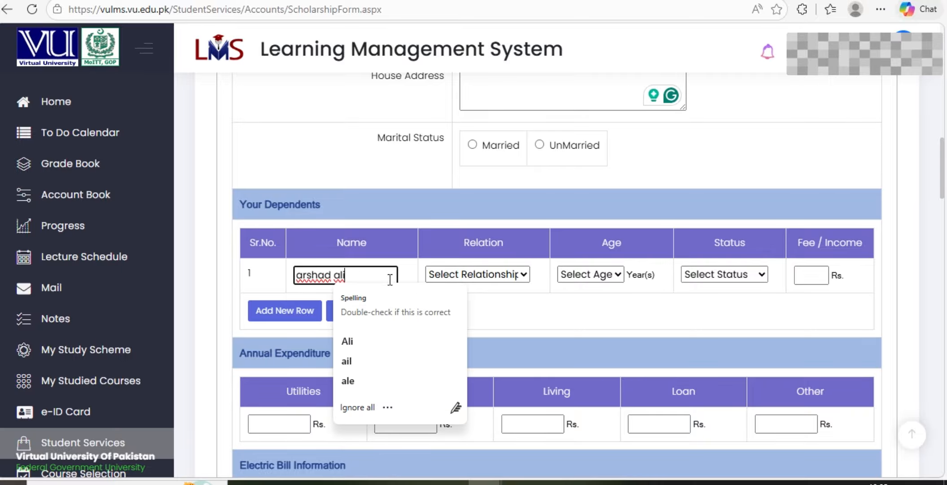
{"action": "left_click", "coordinate": [364, 343]}
{"action": "left_click", "coordinate": [317, 275]}
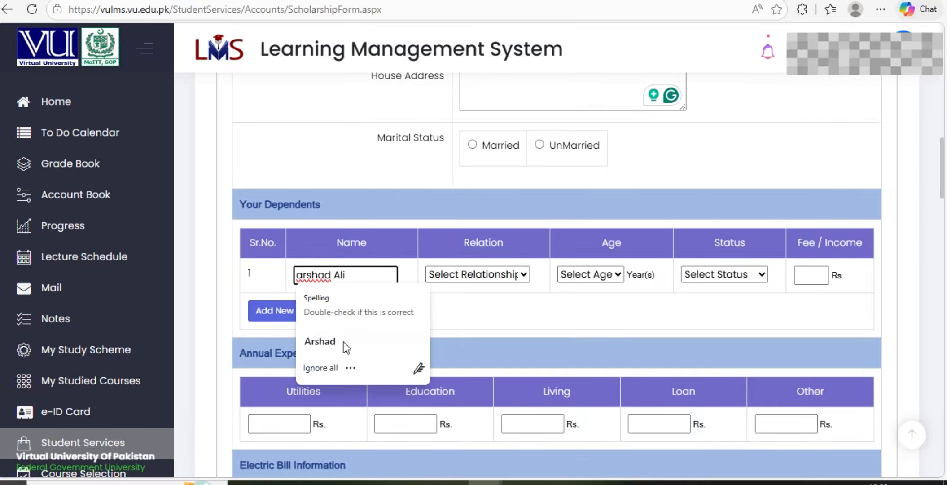
{"action": "left_click", "coordinate": [343, 342]}
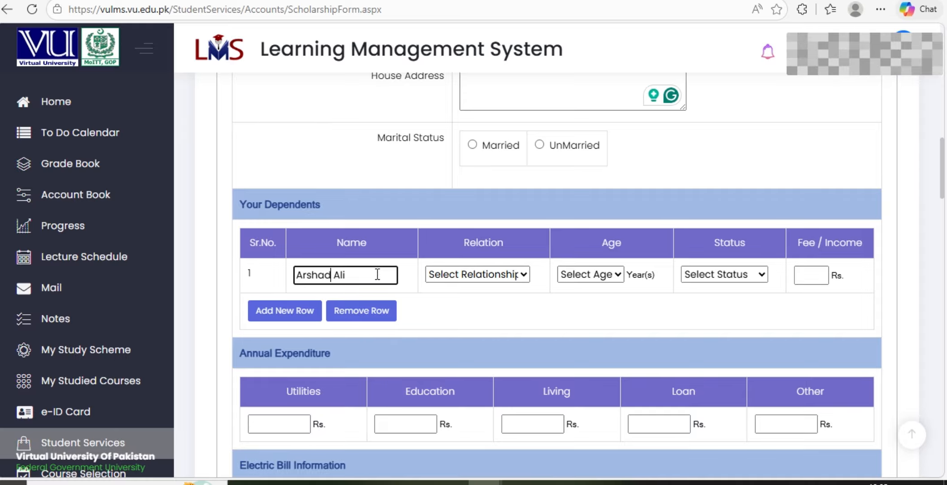
{"action": "left_click_drag", "start_coordinate": [340, 269], "coordinate": [281, 266]}
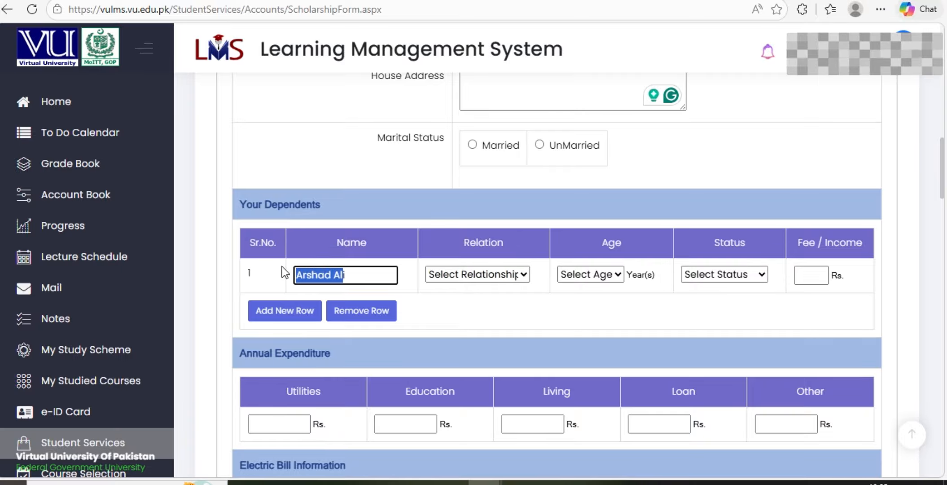
{"action": "left_click", "coordinate": [357, 272]}
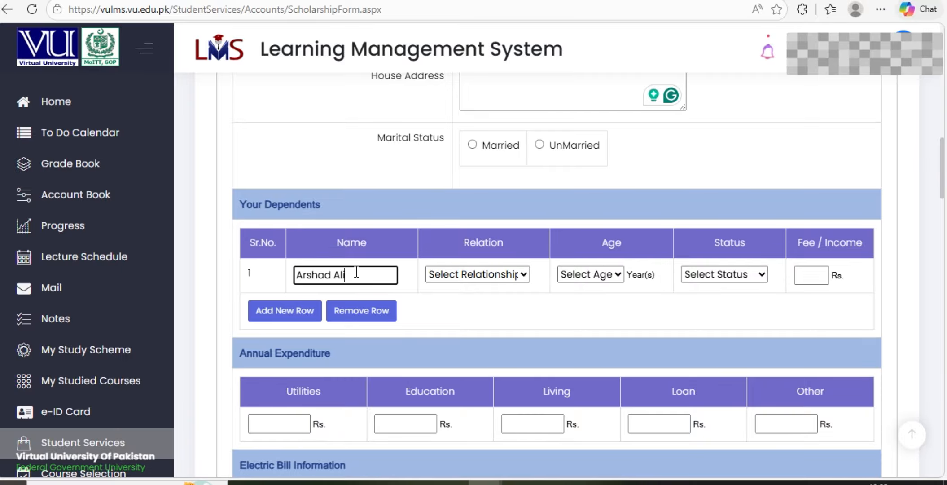
Set the dependent's relation to Father, age 48, status Earning, and income 45000
{"action": "left_click", "coordinate": [520, 277]}
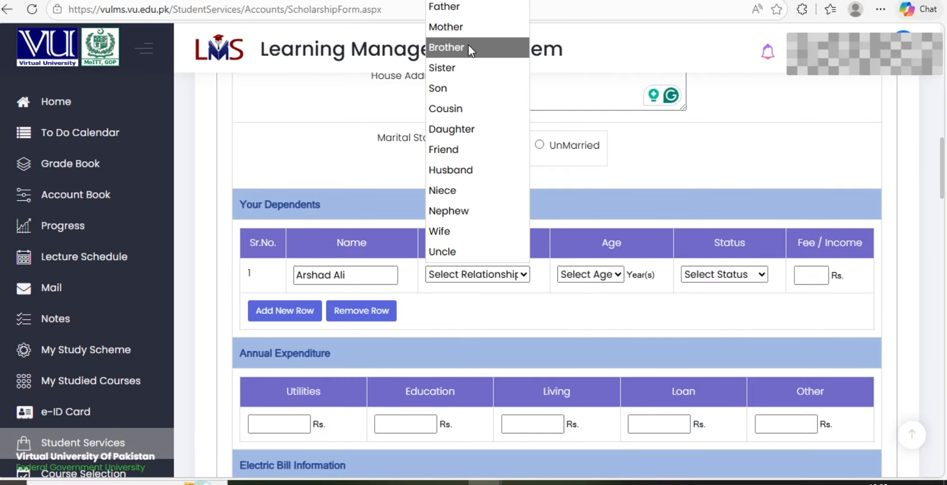
{"action": "left_click", "coordinate": [453, 6]}
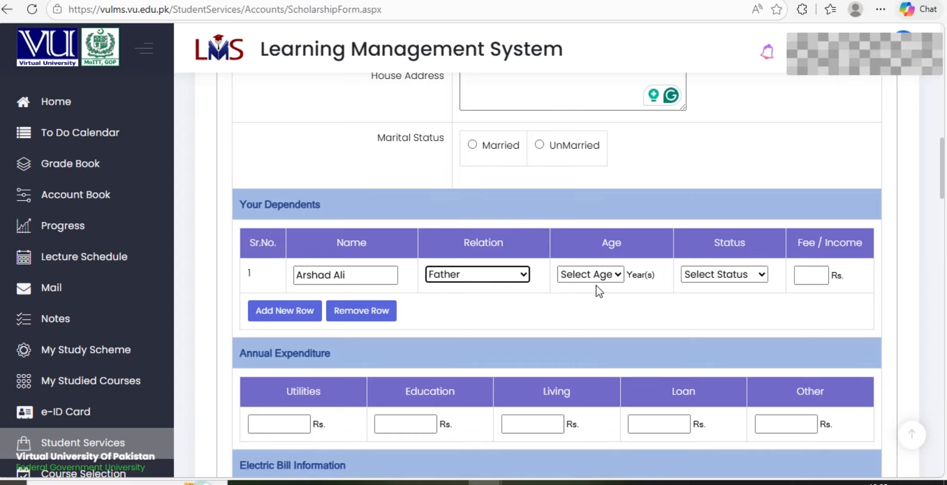
{"action": "left_click", "coordinate": [622, 274]}
{"action": "scroll", "coordinate": [560, 238], "scroll_direction": "down", "scroll_amount": 10}
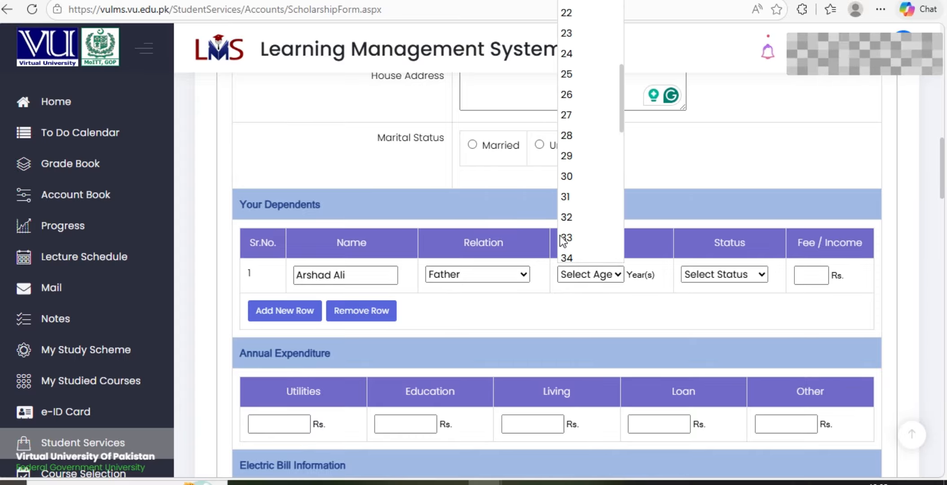
{"action": "scroll", "coordinate": [563, 240], "scroll_direction": "down", "scroll_amount": 4}
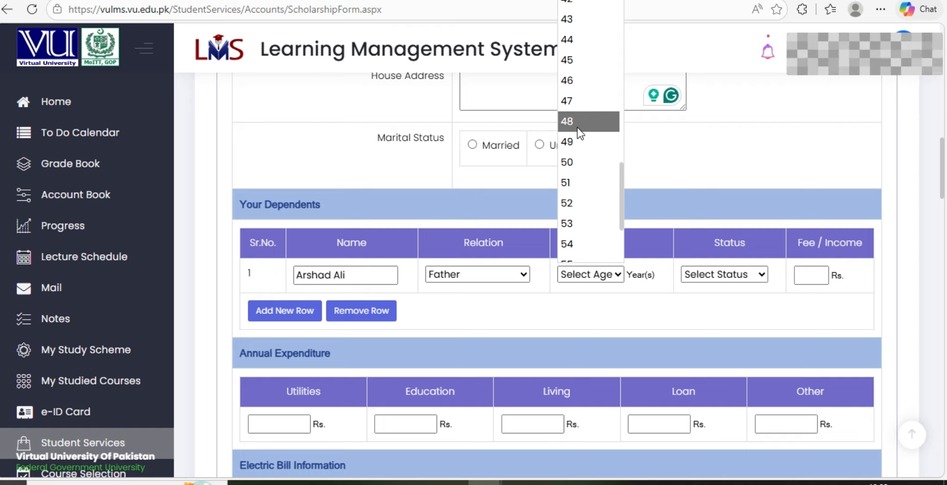
{"action": "left_click", "coordinate": [578, 127]}
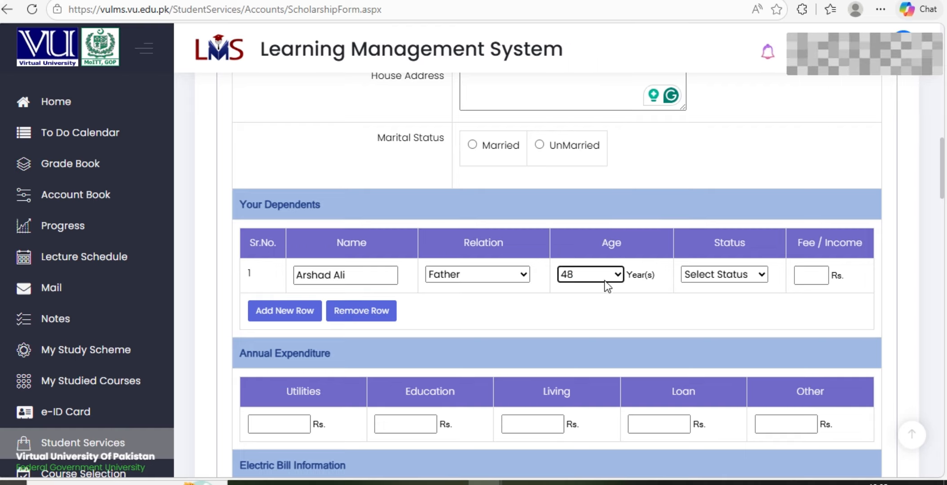
{"action": "left_click", "coordinate": [758, 283]}
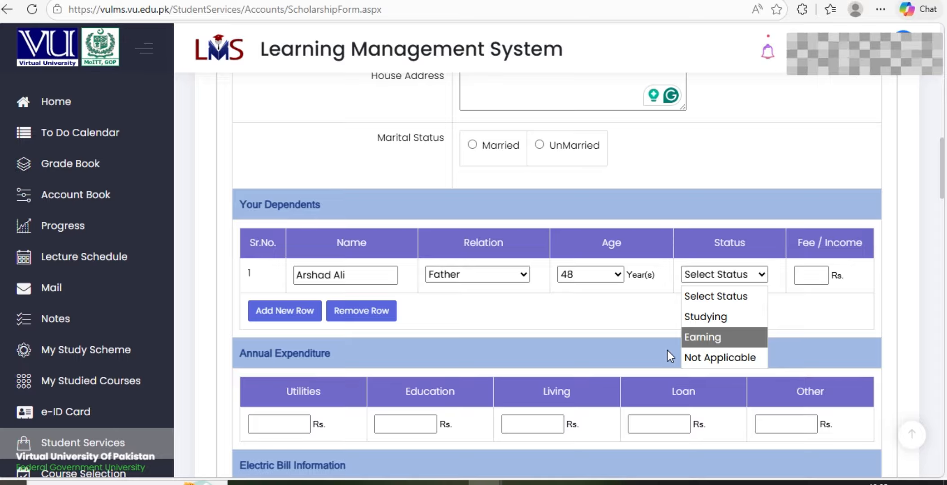
{"action": "left_click", "coordinate": [714, 339]}
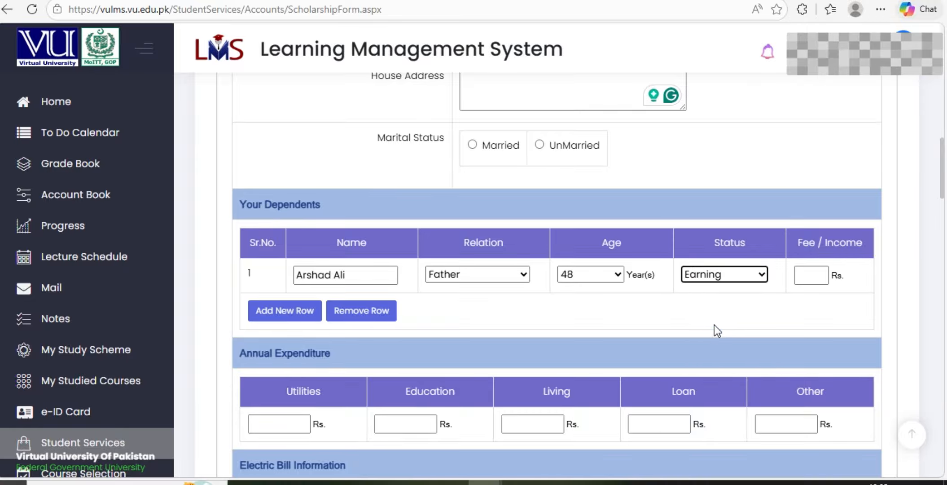
{"action": "left_click", "coordinate": [821, 277]}
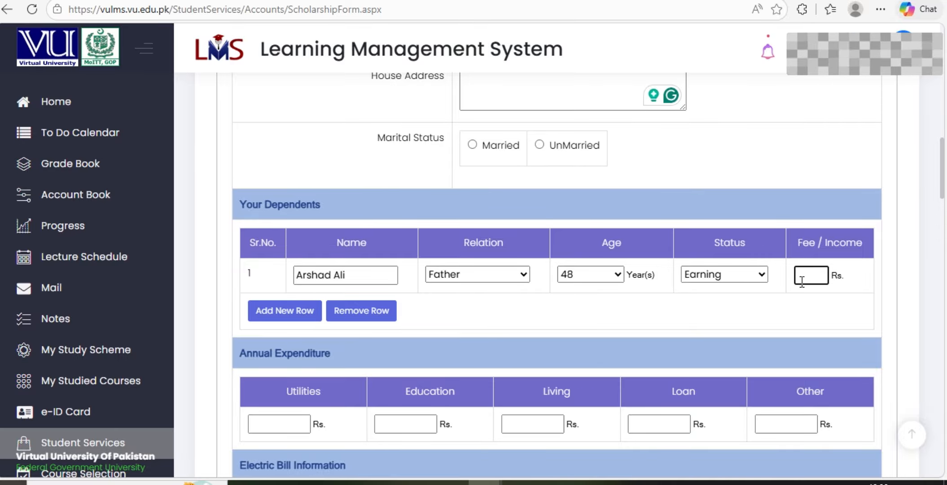
{"action": "type", "text": "45"}
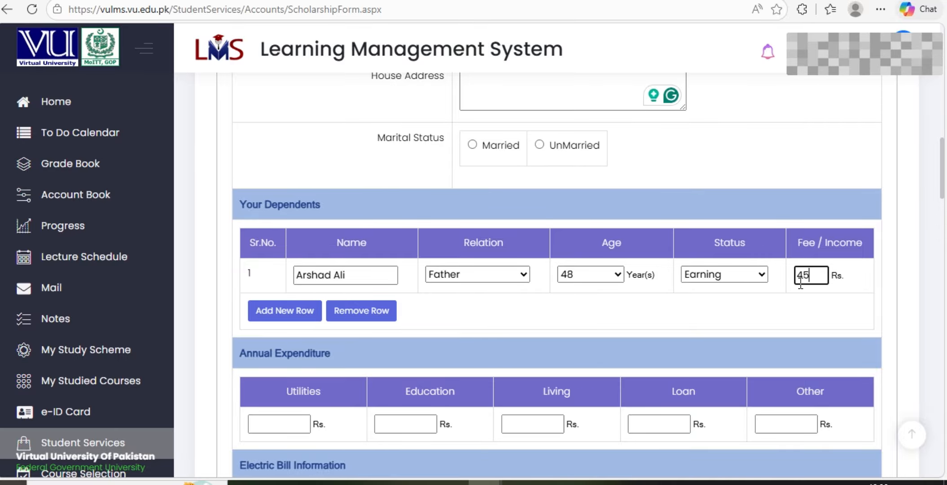
{"action": "type", "text": "000"}
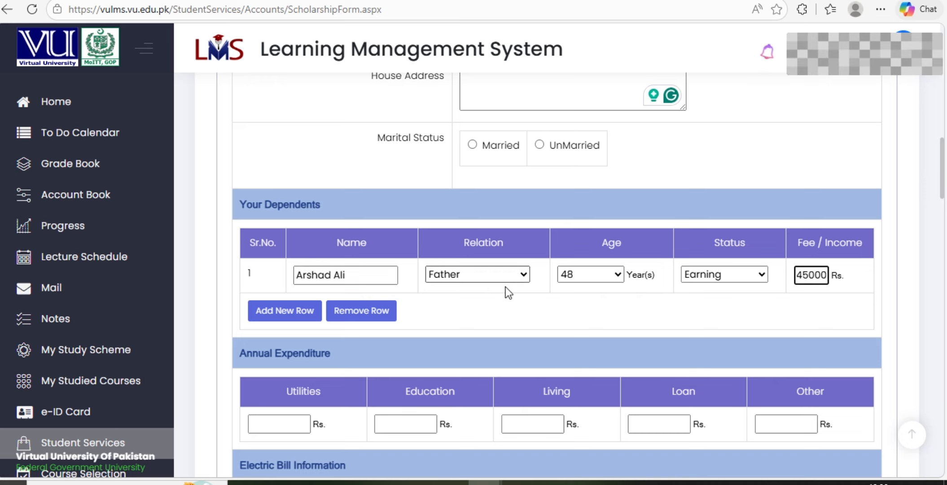
Enter annual expenses: Utilities 10000, Education 10000, Living 15000, Loan 15000, Other 20000
{"action": "scroll", "coordinate": [608, 277], "scroll_direction": "down", "scroll_amount": 5}
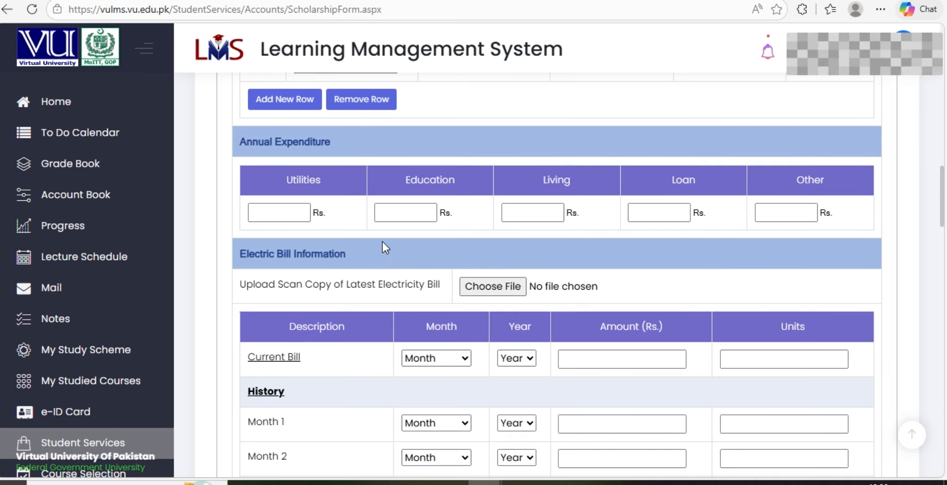
{"action": "left_click", "coordinate": [281, 217]}
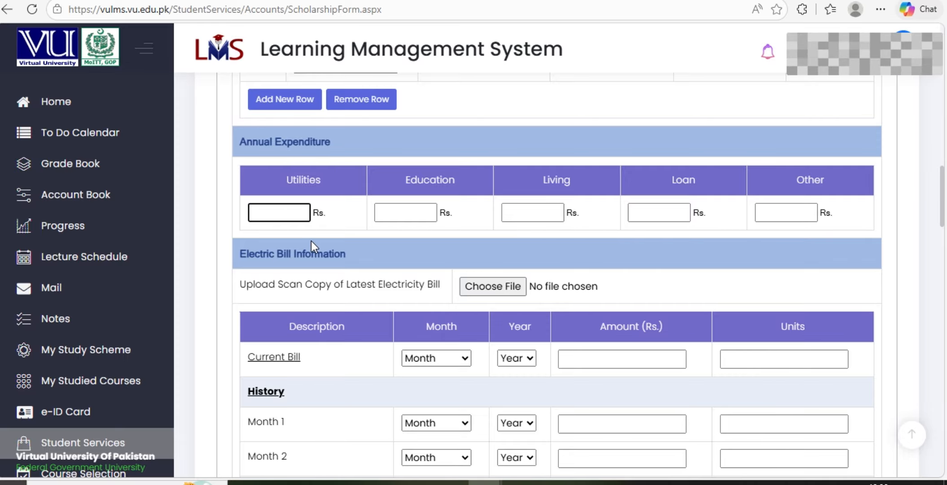
{"action": "type", "text": "1"}
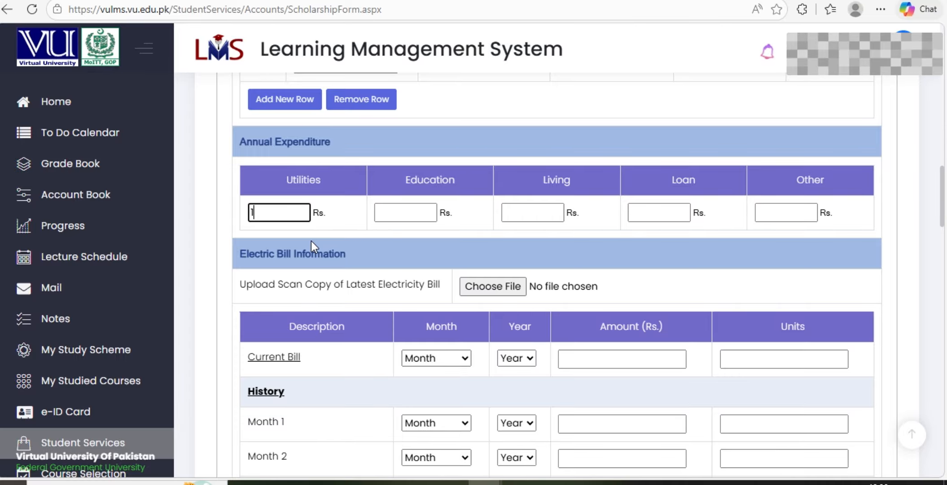
{"action": "type", "text": "0000"}
{"action": "key", "text": "Tab"}
{"action": "type", "text": "10000"}
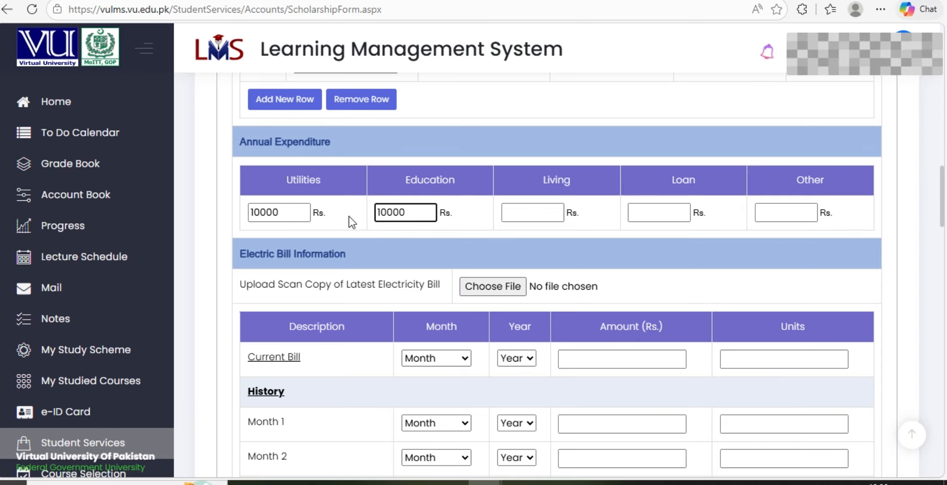
{"action": "left_click", "coordinate": [525, 212]}
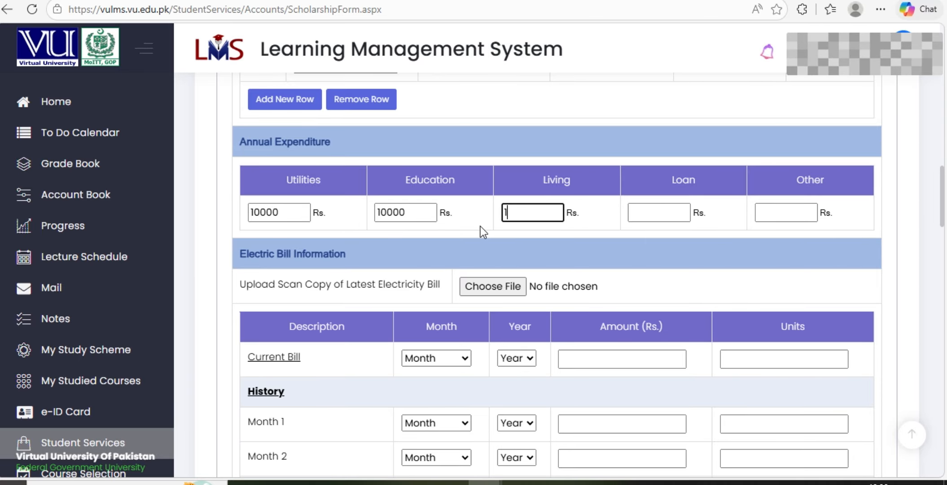
{"action": "type", "text": "15000"}
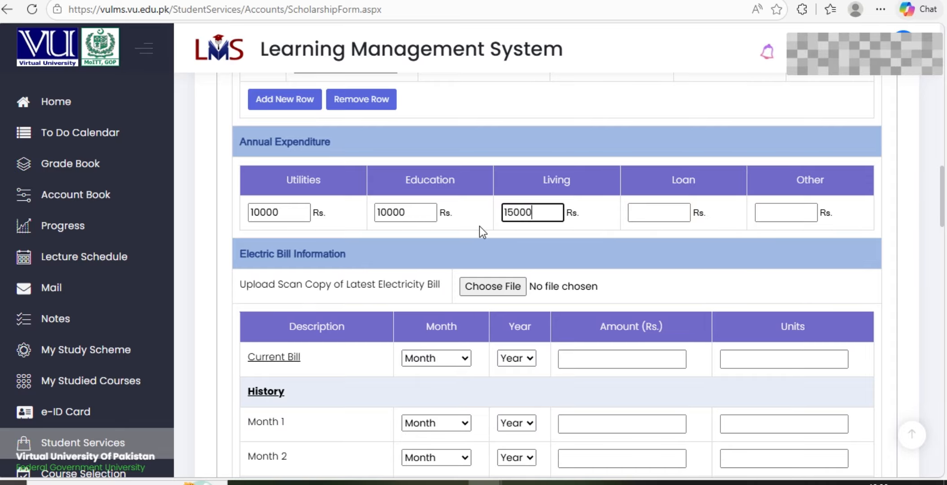
{"action": "left_click", "coordinate": [659, 212]}
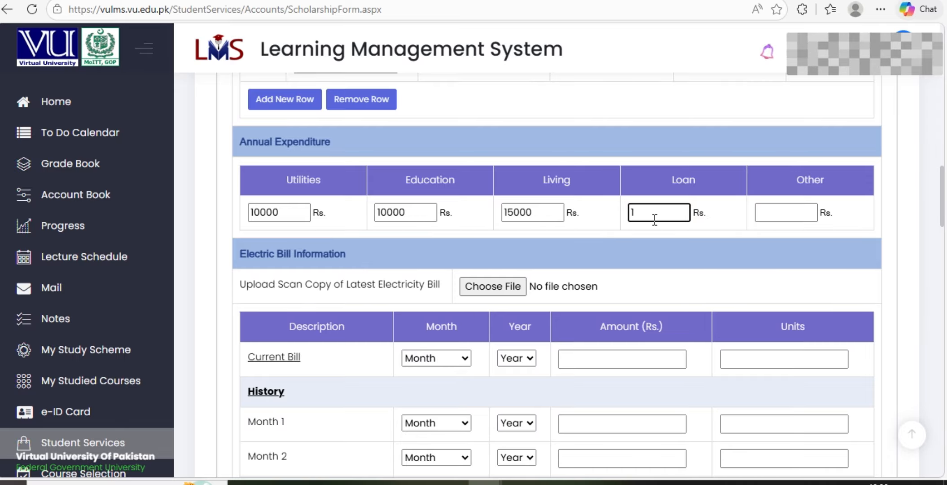
{"action": "type", "text": "15000"}
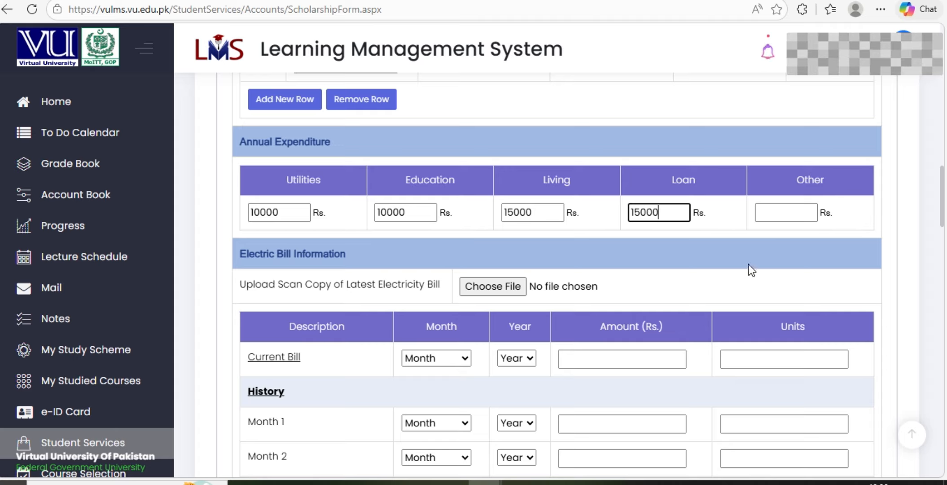
{"action": "left_click", "coordinate": [784, 212]}
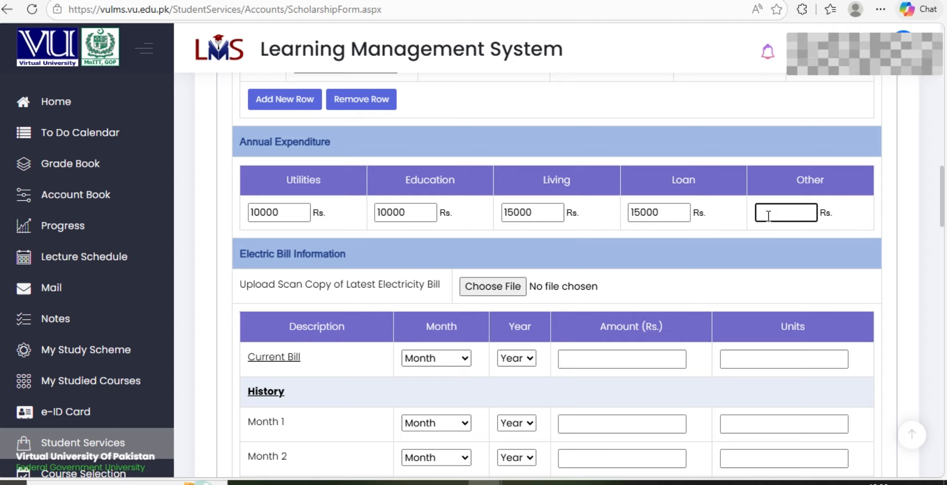
{"action": "type", "text": "20000"}
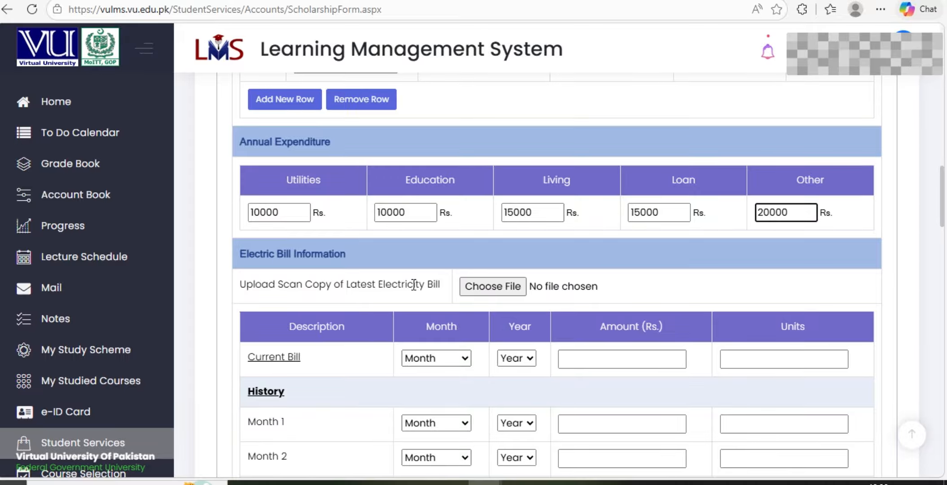
{"action": "scroll", "coordinate": [487, 271], "scroll_direction": "down", "scroll_amount": 3}
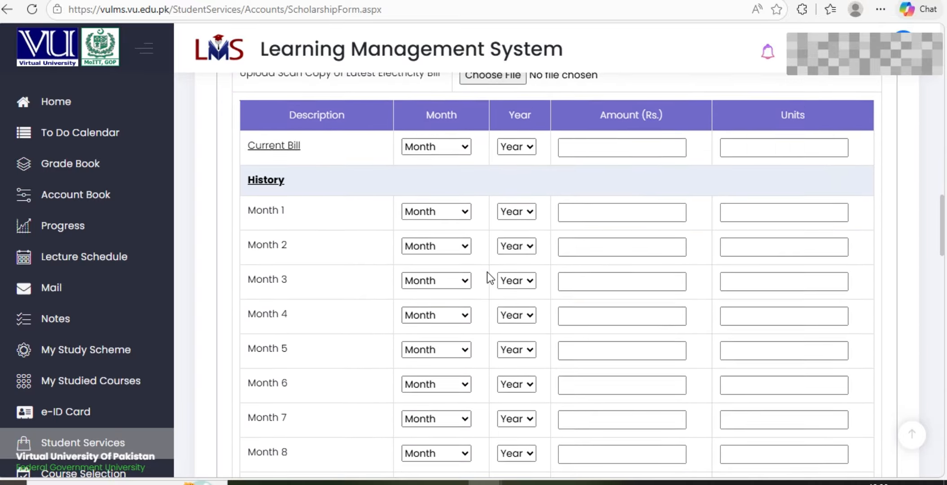
{"action": "scroll", "coordinate": [487, 271], "scroll_direction": "up", "scroll_amount": 3}
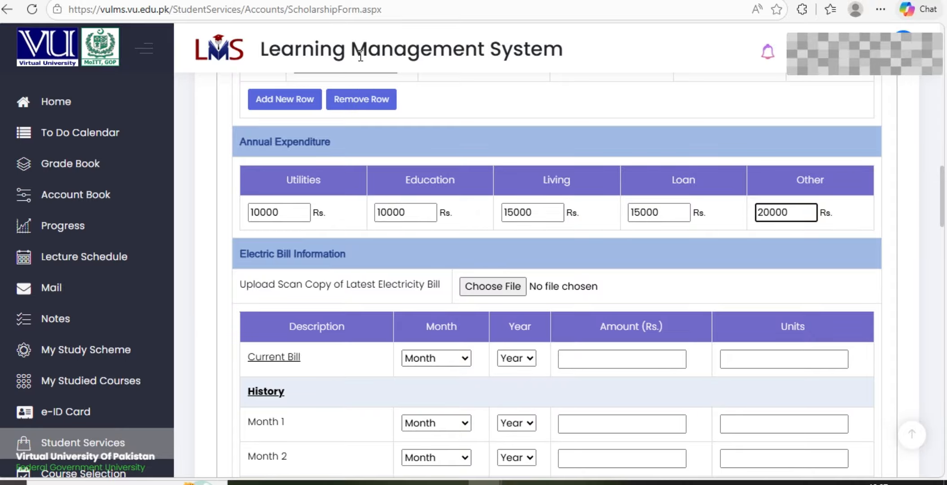
{"action": "scroll", "coordinate": [478, 264], "scroll_direction": "down", "scroll_amount": 3}
{"action": "scroll", "coordinate": [365, 168], "scroll_direction": "up", "scroll_amount": 5}
{"action": "scroll", "coordinate": [348, 291], "scroll_direction": "down", "scroll_amount": 2}
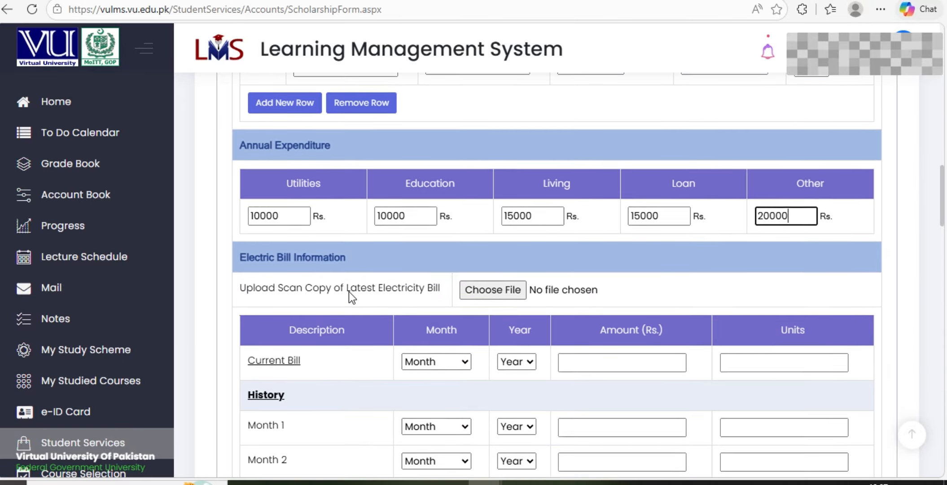
Attach bill.jpeg from Downloads as the electricity bill scan, then open a new tab
{"action": "left_click", "coordinate": [493, 285]}
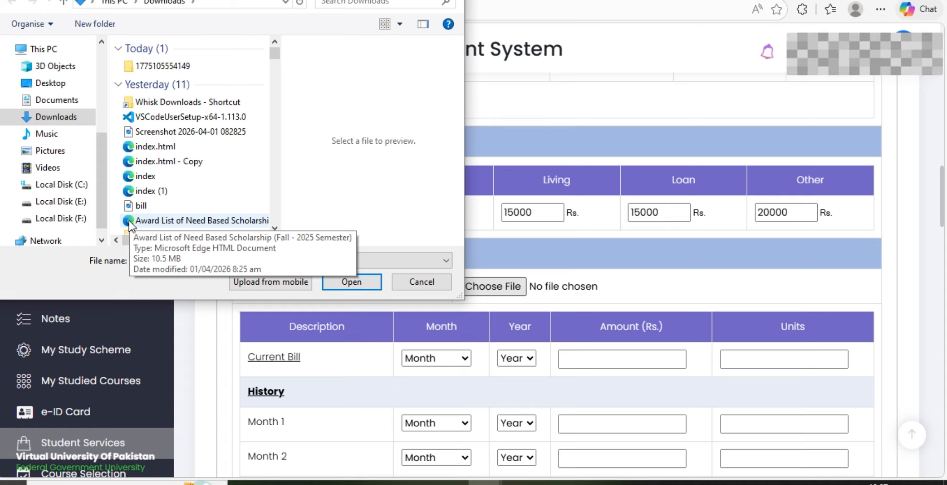
{"action": "left_click", "coordinate": [153, 208]}
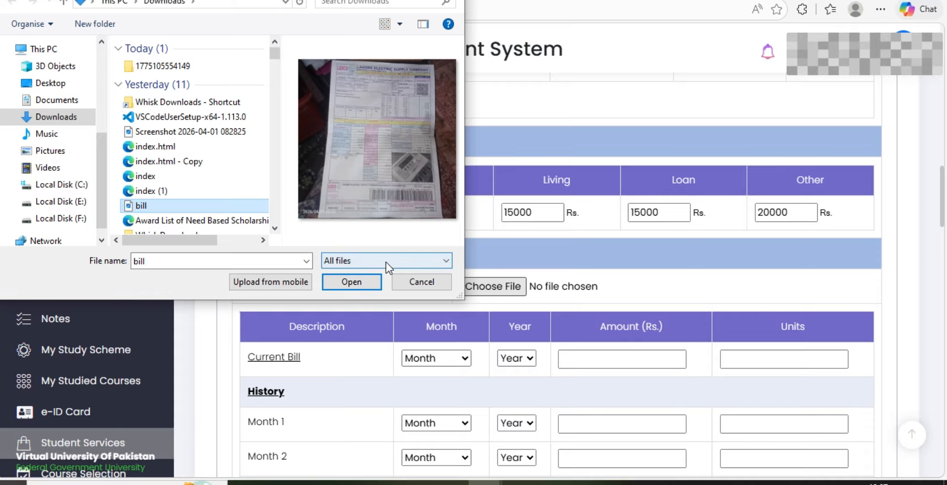
{"action": "left_click", "coordinate": [347, 283]}
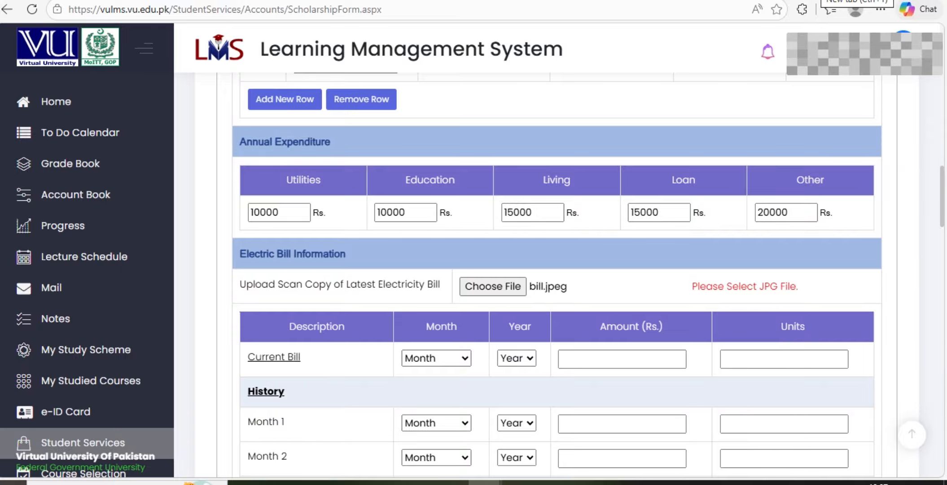
{"action": "key", "text": "ctrl+t"}
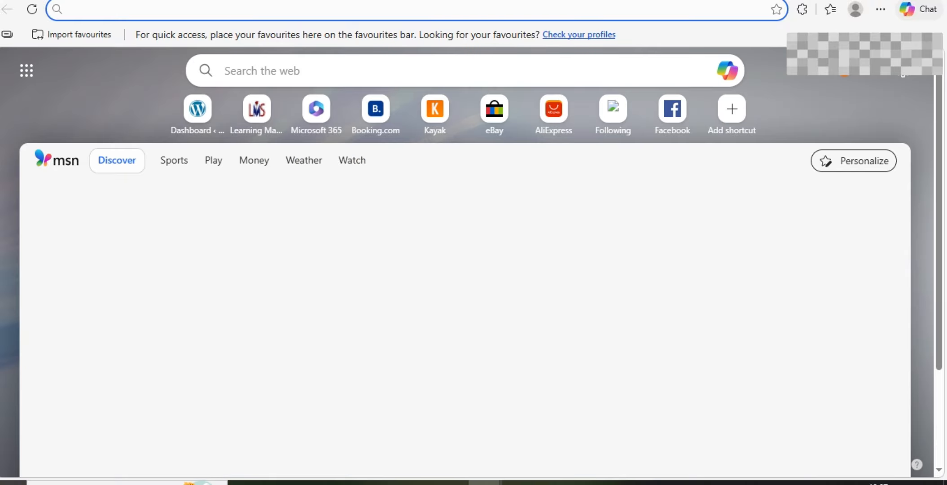
Search Bing for ilovepdf from the new tab's search box
{"action": "left_click", "coordinate": [317, 70]}
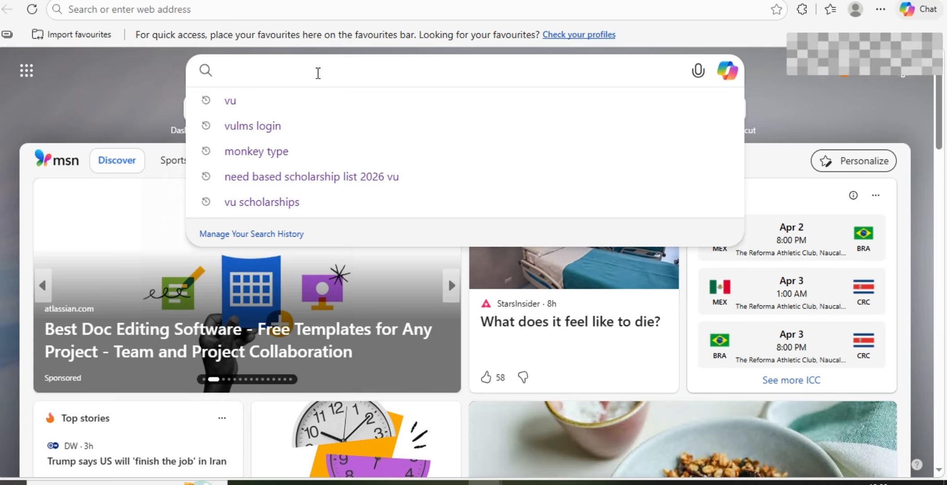
{"action": "type", "text": "i"}
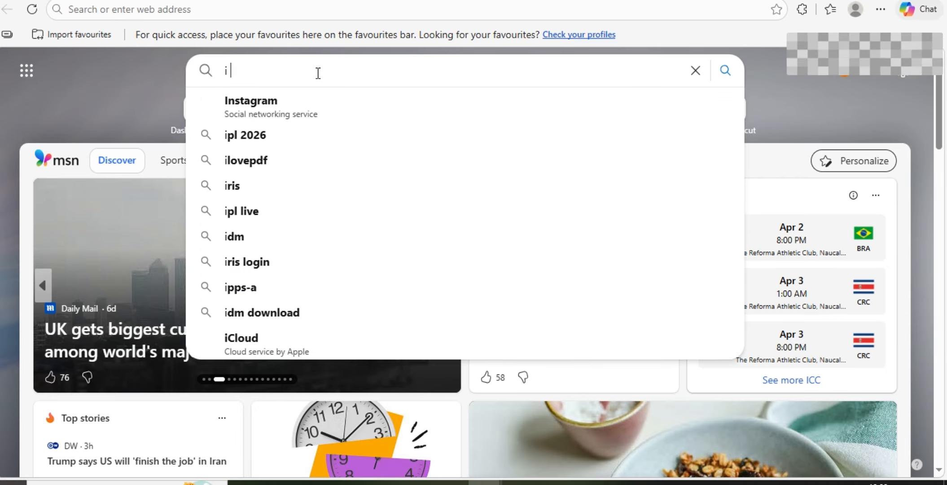
{"action": "type", "text": " lovepdf"}
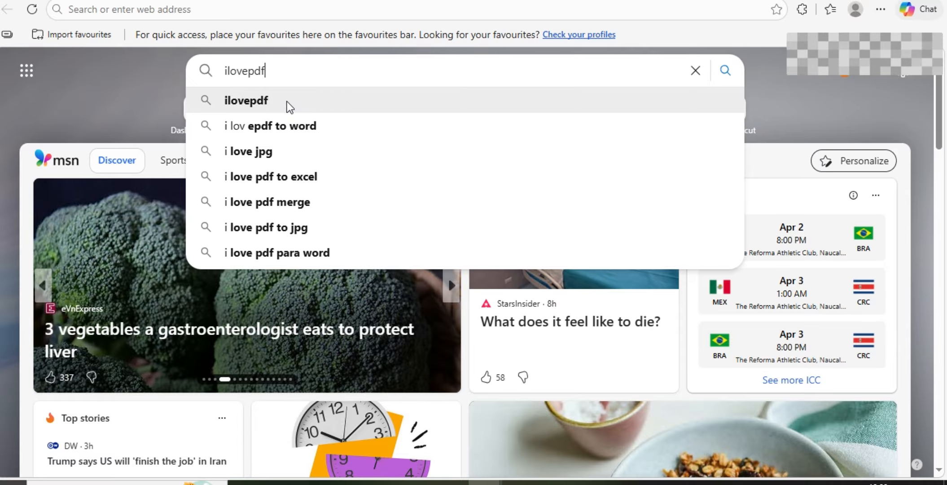
{"action": "left_click", "coordinate": [287, 103]}
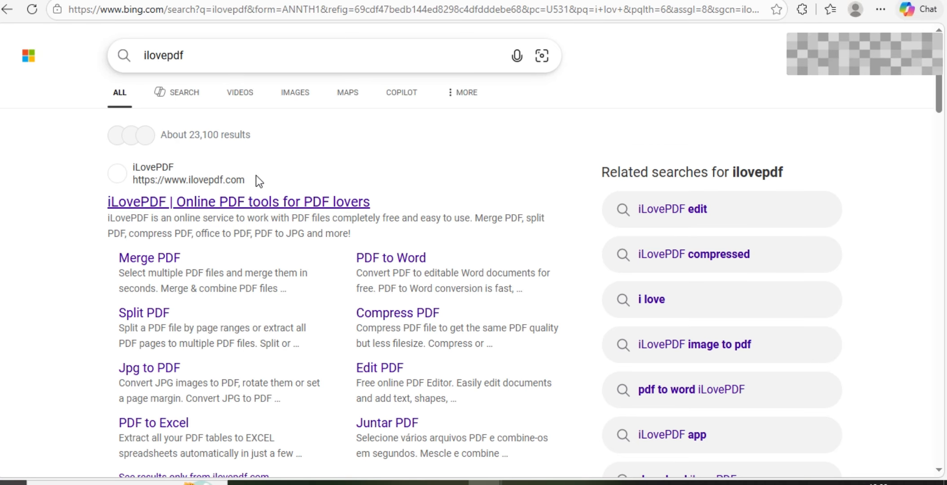
Open the iLovePDF website and scroll through its PDF tool cards
{"action": "left_click", "coordinate": [255, 202]}
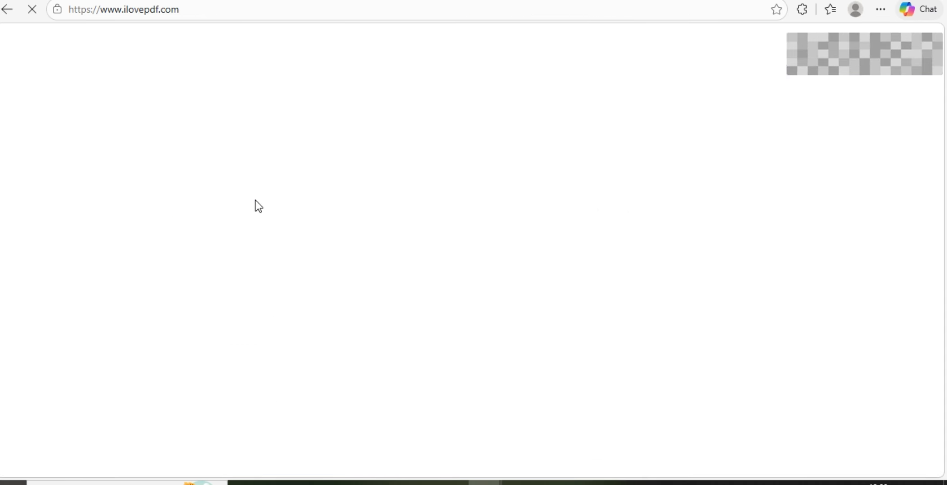
{"action": "scroll", "coordinate": [256, 204], "scroll_direction": "down", "scroll_amount": 5}
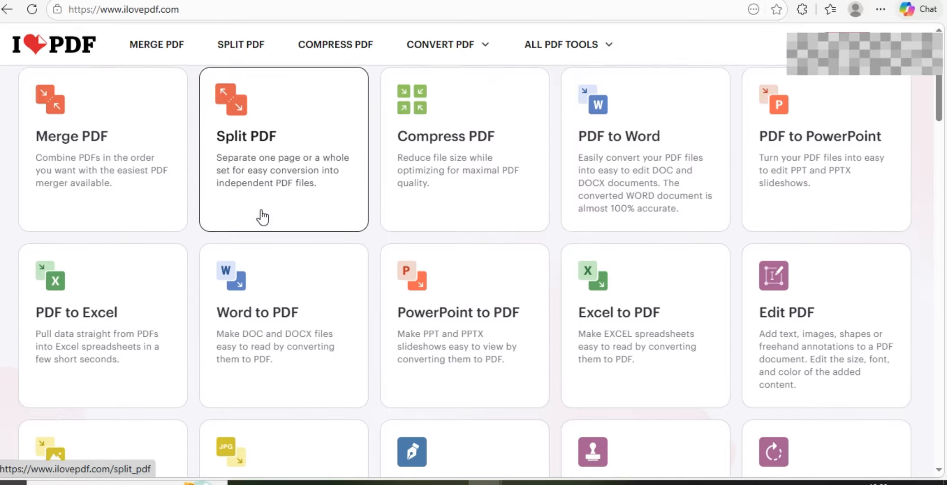
{"action": "scroll", "coordinate": [262, 216], "scroll_direction": "down", "scroll_amount": 1}
{"action": "scroll", "coordinate": [262, 214], "scroll_direction": "up", "scroll_amount": 3}
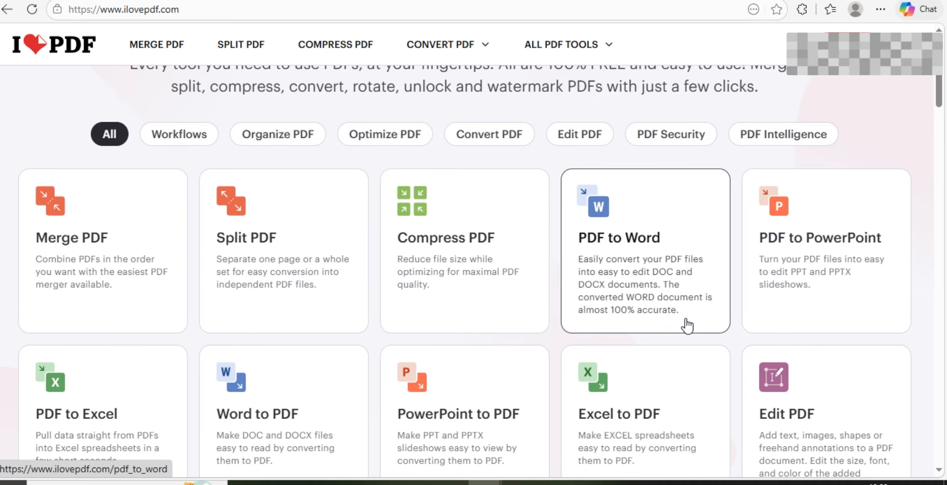
{"action": "scroll", "coordinate": [695, 285], "scroll_direction": "down", "scroll_amount": 5}
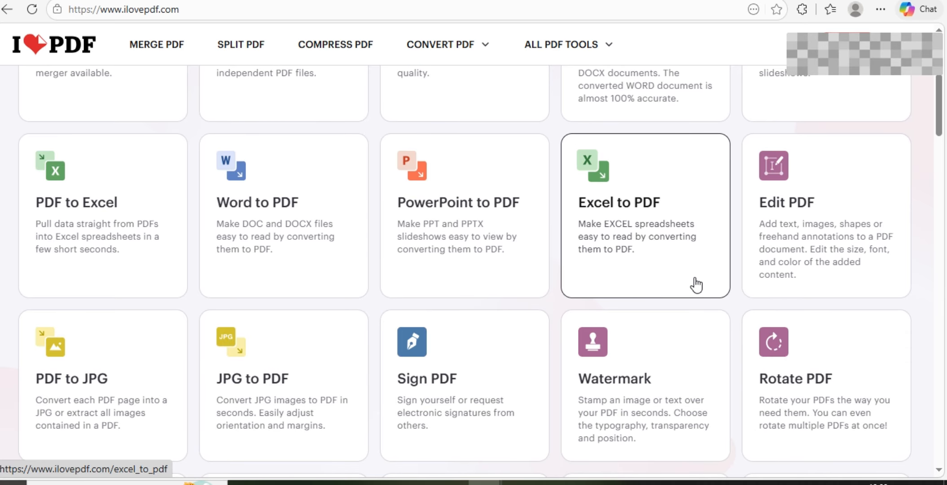
{"action": "scroll", "coordinate": [696, 284], "scroll_direction": "down", "scroll_amount": 4}
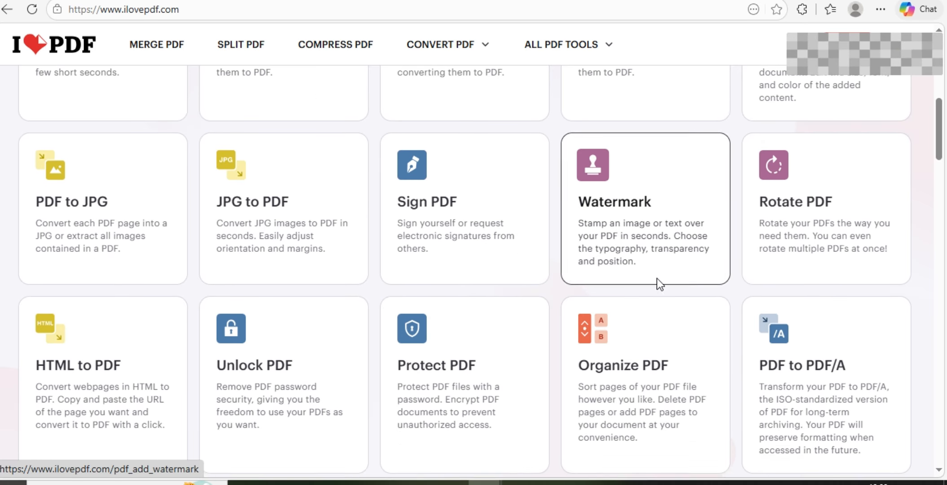
{"action": "scroll", "coordinate": [658, 283], "scroll_direction": "down", "scroll_amount": 1}
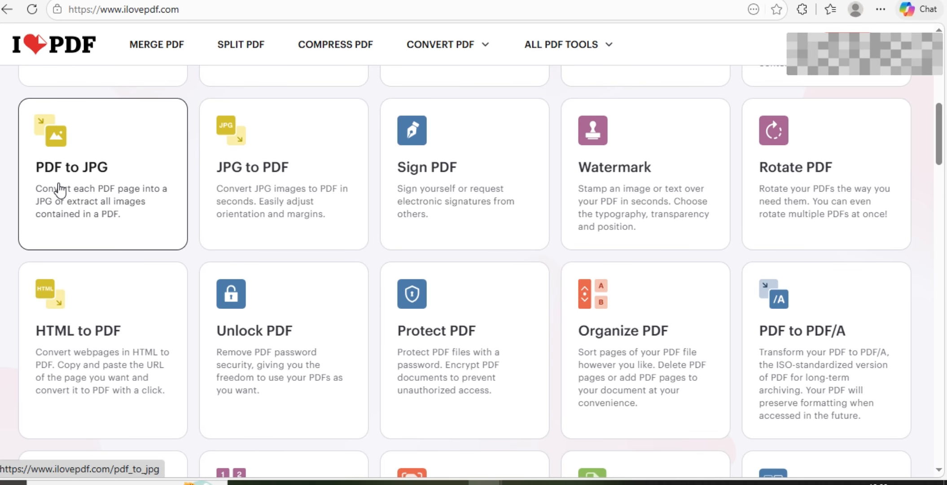
{"action": "scroll", "coordinate": [71, 173], "scroll_direction": "down", "scroll_amount": 2}
{"action": "scroll", "coordinate": [74, 173], "scroll_direction": "down", "scroll_amount": 6}
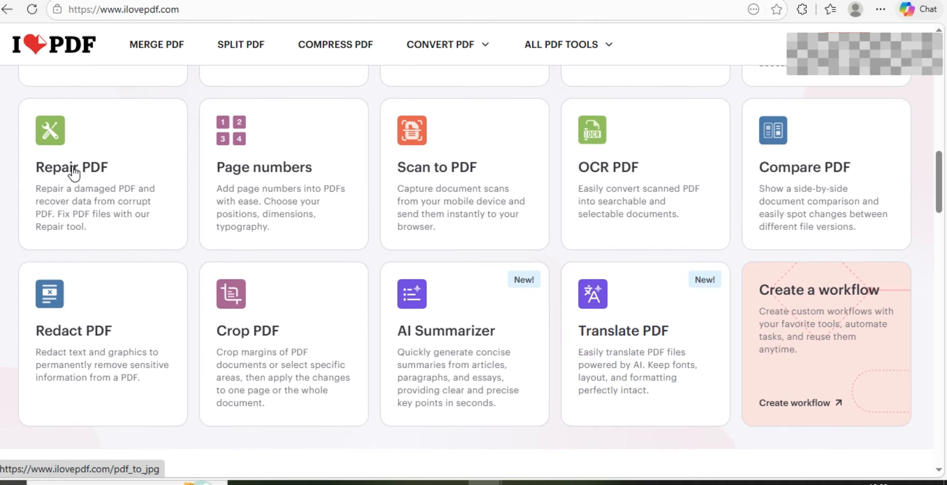
{"action": "scroll", "coordinate": [67, 173], "scroll_direction": "down", "scroll_amount": 5}
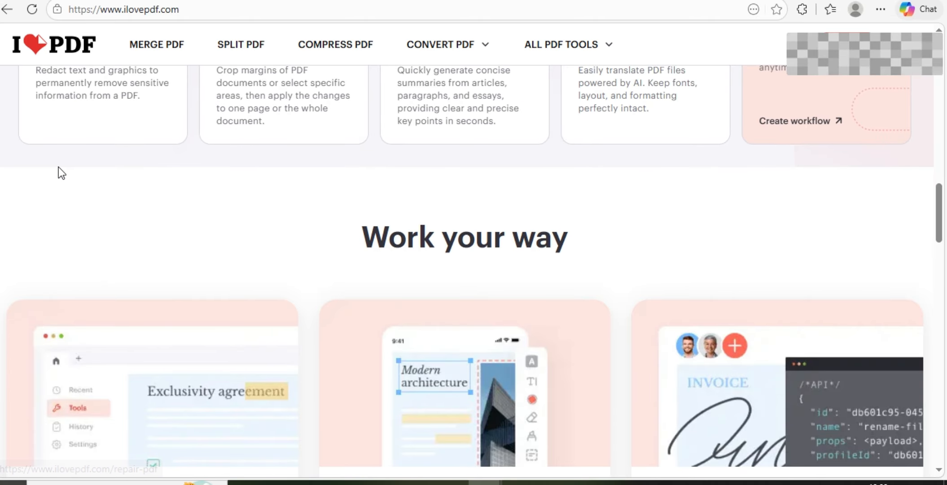
Go back through the browser tabs to the scholarship form's current bill amount field
{"action": "key", "text": "alt+Left"}
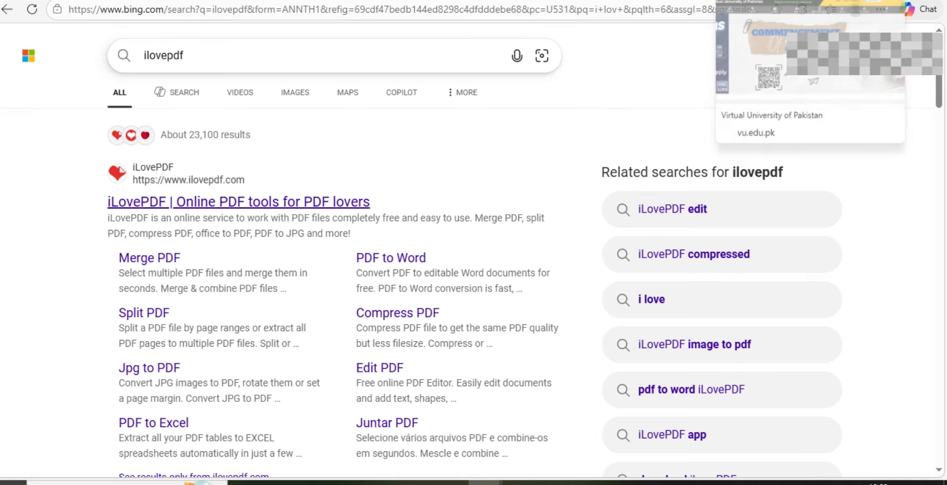
{"action": "left_click", "coordinate": [721, 0]}
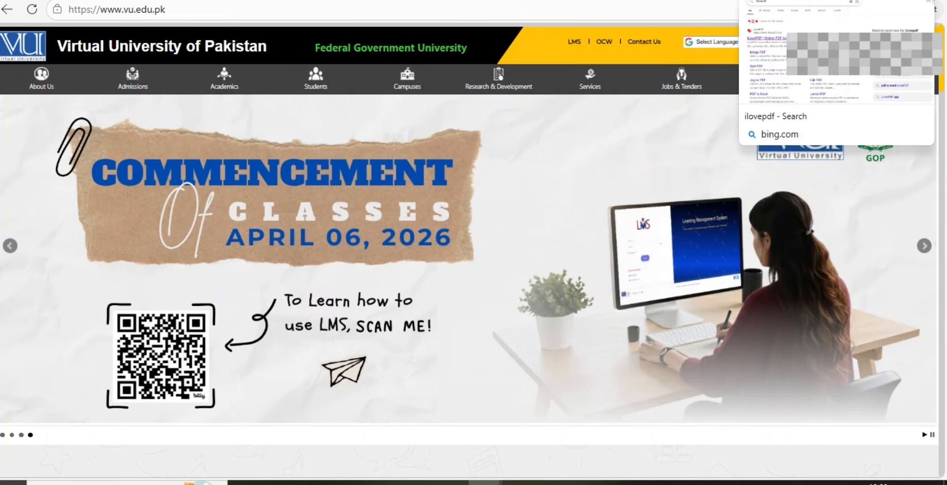
{"action": "left_click", "coordinate": [756, 1]}
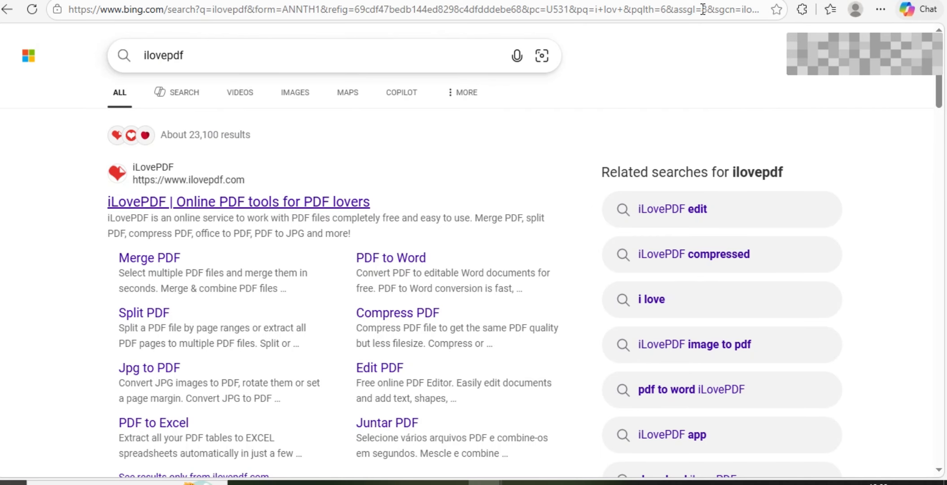
{"action": "left_click", "coordinate": [8, 11]}
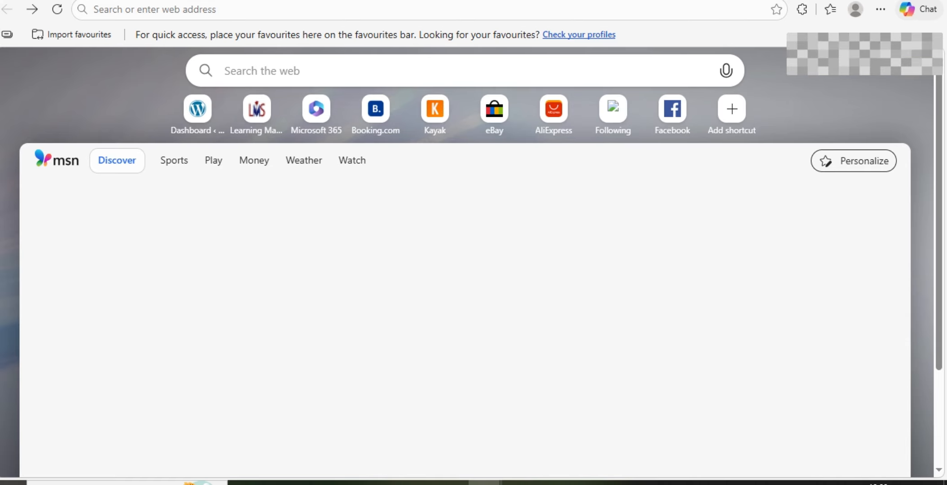
{"action": "left_click", "coordinate": [687, 1]}
{"action": "left_click", "coordinate": [687, 0]}
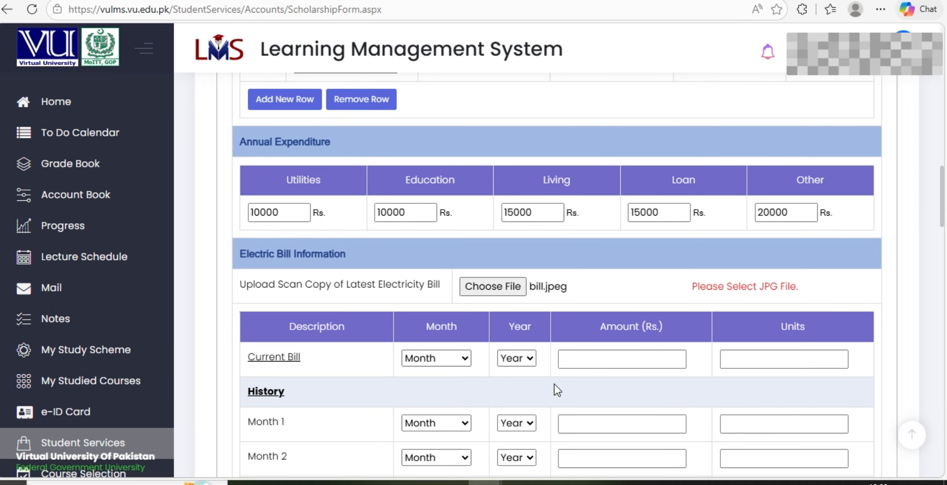
{"action": "left_click", "coordinate": [586, 357]}
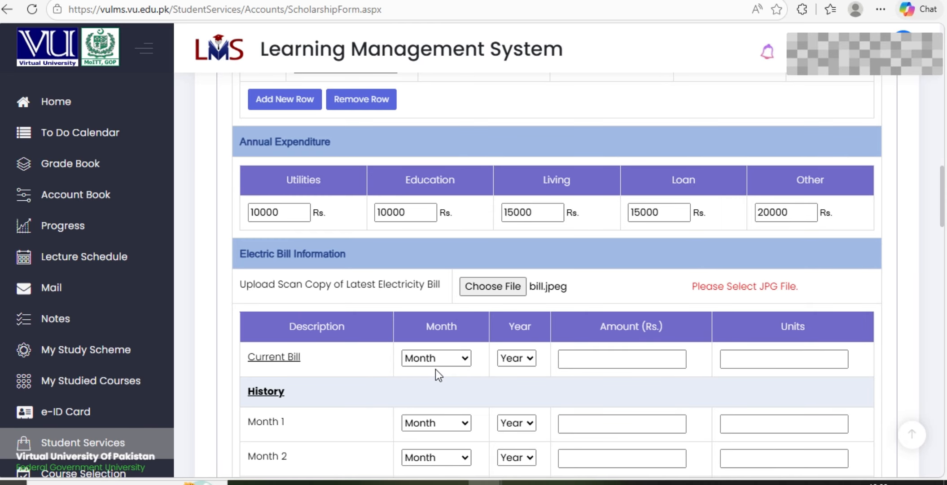
Set the current electricity bill to March 2026 with an amount of 5721 Rs
{"action": "left_click", "coordinate": [466, 358]}
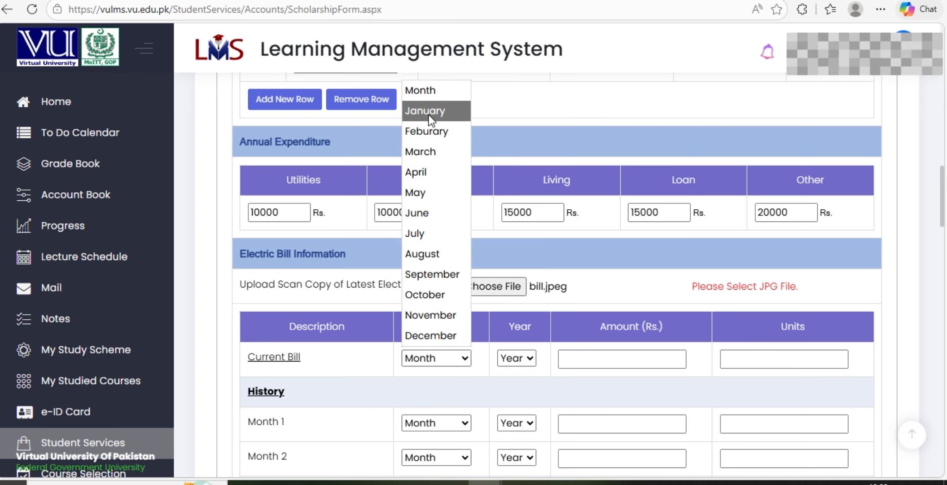
{"action": "left_click", "coordinate": [443, 151]}
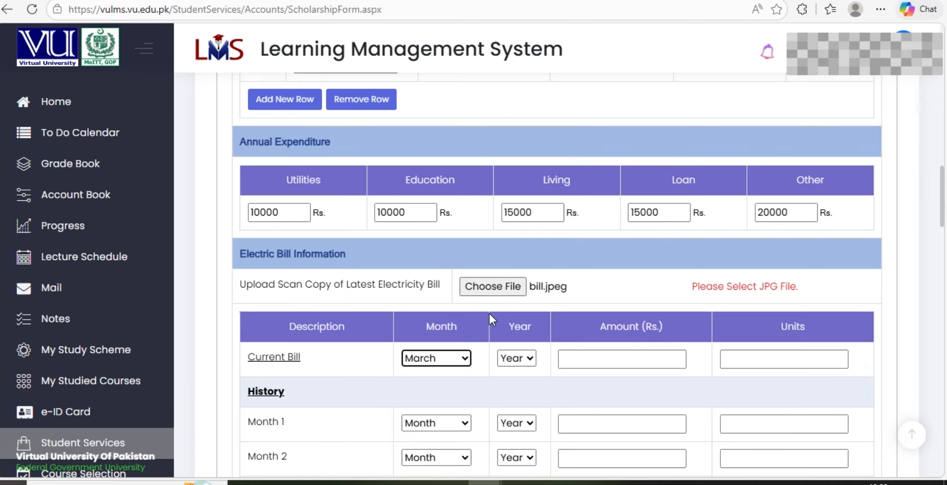
{"action": "left_click", "coordinate": [529, 357]}
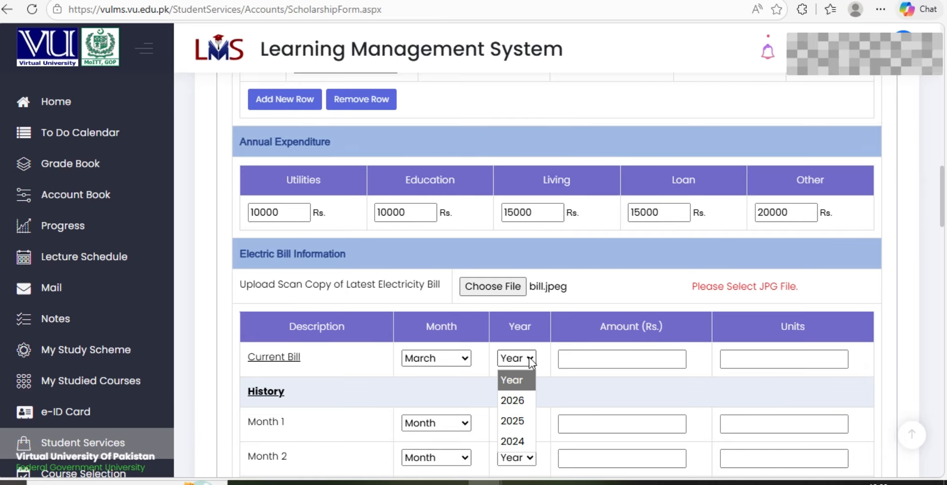
{"action": "left_click", "coordinate": [522, 395]}
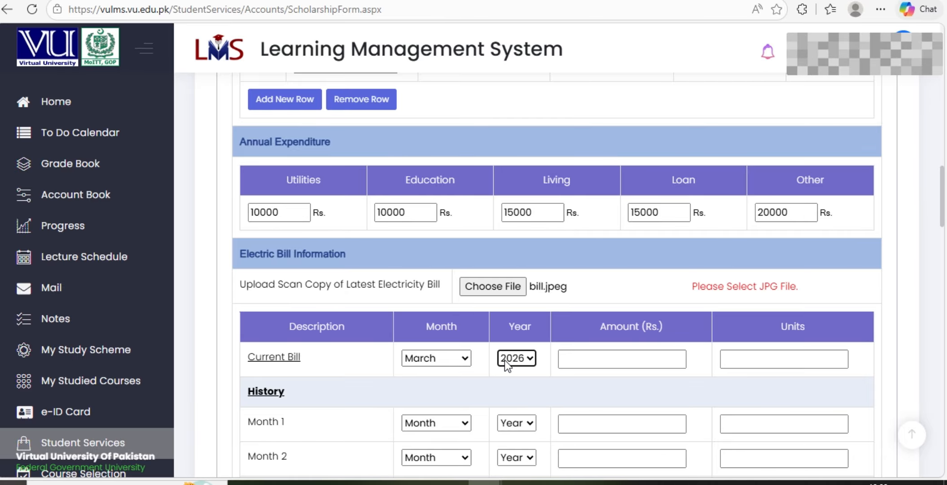
{"action": "left_click", "coordinate": [594, 360]}
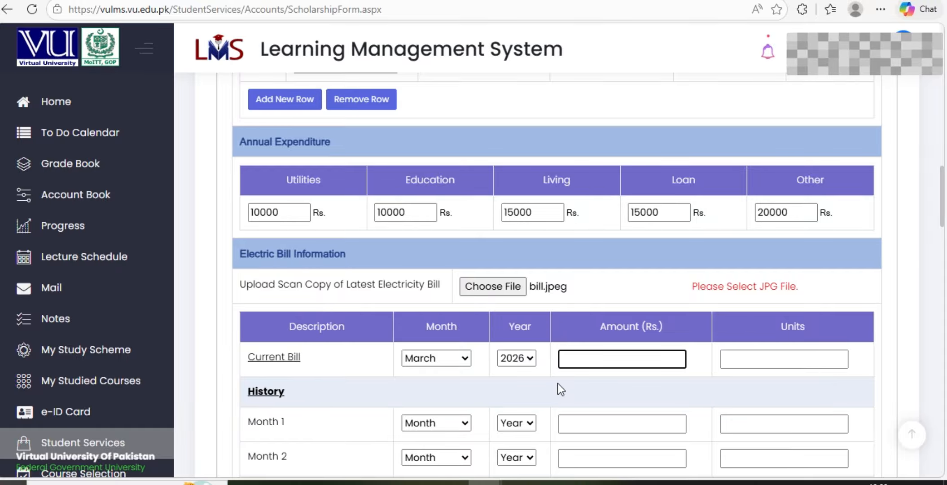
{"action": "type", "text": "5721"}
{"action": "left_click", "coordinate": [773, 354]}
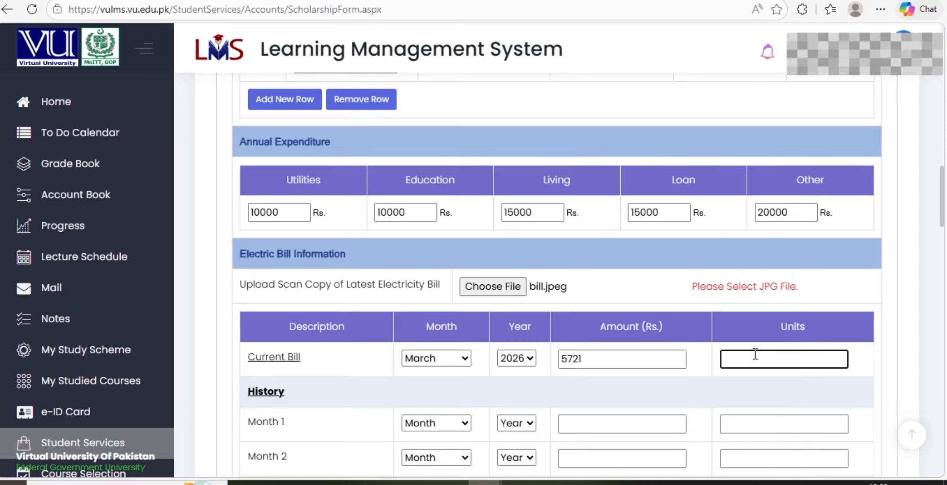
{"action": "scroll", "coordinate": [758, 354], "scroll_direction": "down", "scroll_amount": 2}
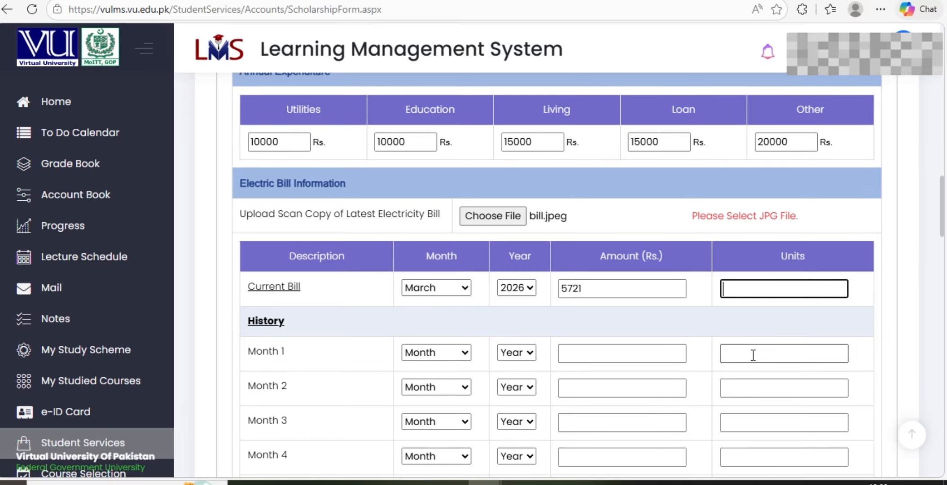
{"action": "scroll", "coordinate": [752, 355], "scroll_direction": "down", "scroll_amount": 2}
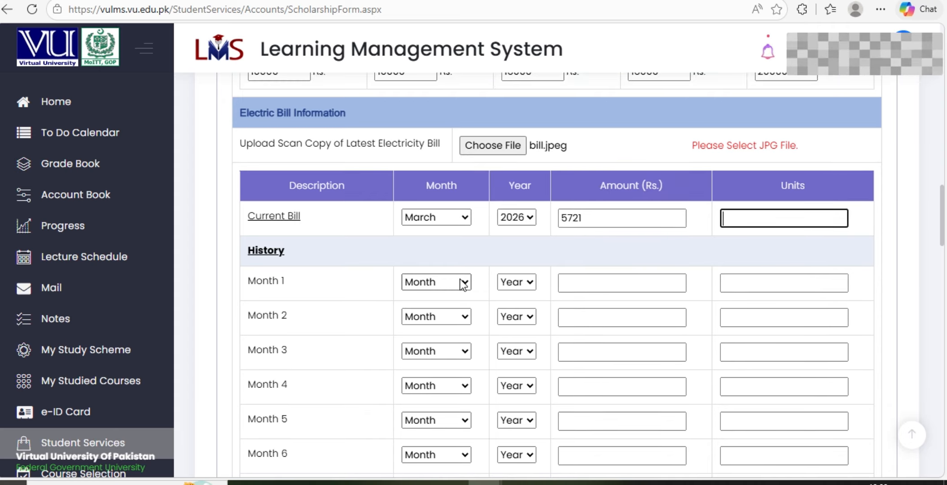
Set history Month 1 to Feburary, replacing the January chosen at first
{"action": "left_click", "coordinate": [462, 283]}
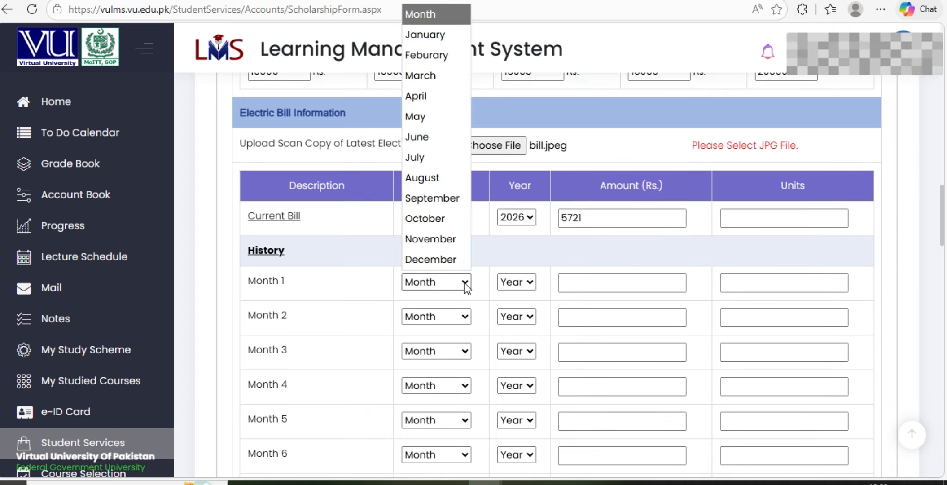
{"action": "left_click", "coordinate": [442, 38]}
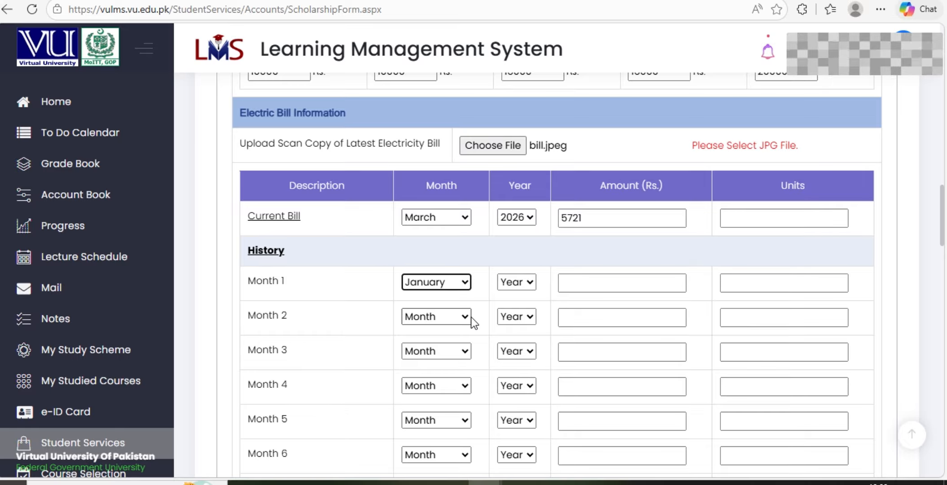
{"action": "scroll", "coordinate": [469, 253], "scroll_direction": "down", "scroll_amount": 5}
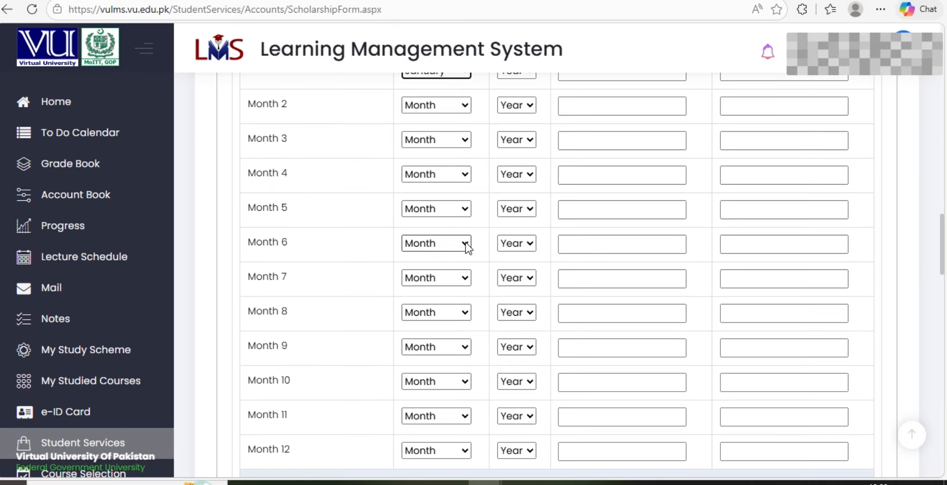
{"action": "scroll", "coordinate": [466, 242], "scroll_direction": "down", "scroll_amount": 3}
{"action": "scroll", "coordinate": [466, 243], "scroll_direction": "up", "scroll_amount": 3}
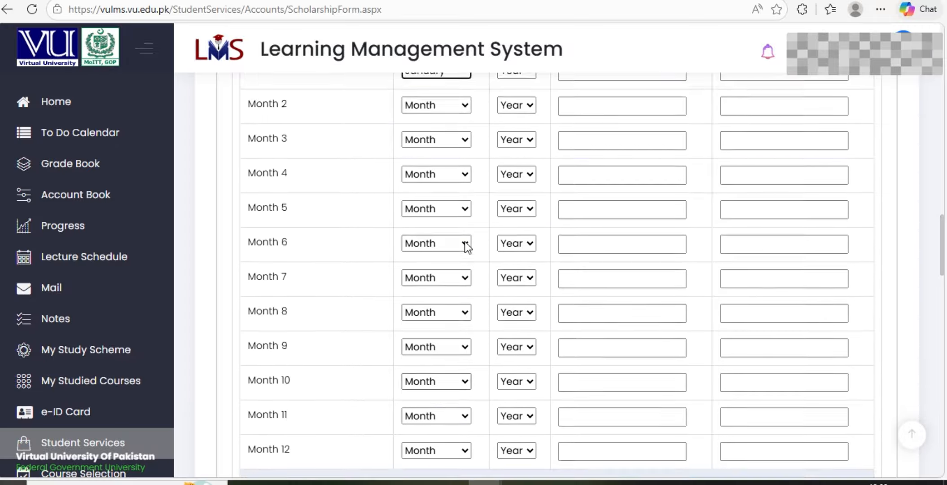
{"action": "scroll", "coordinate": [465, 245], "scroll_direction": "up", "scroll_amount": 5}
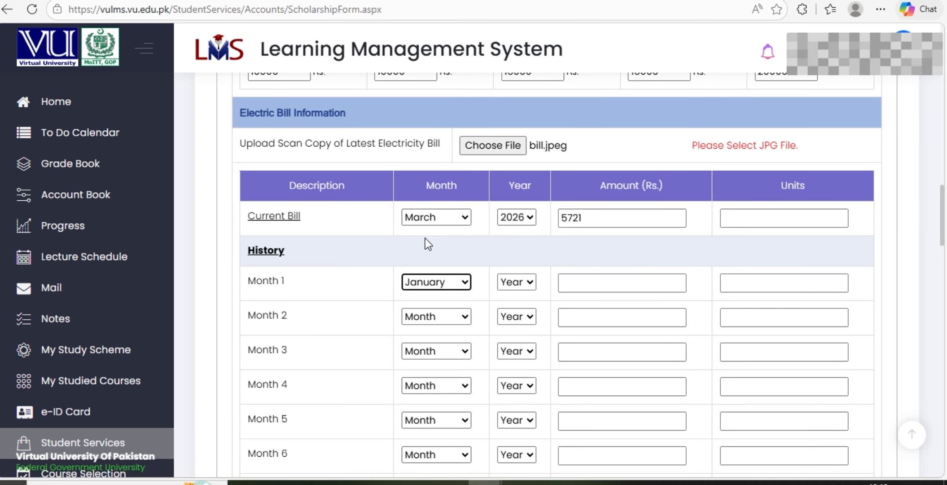
{"action": "left_click", "coordinate": [457, 284]}
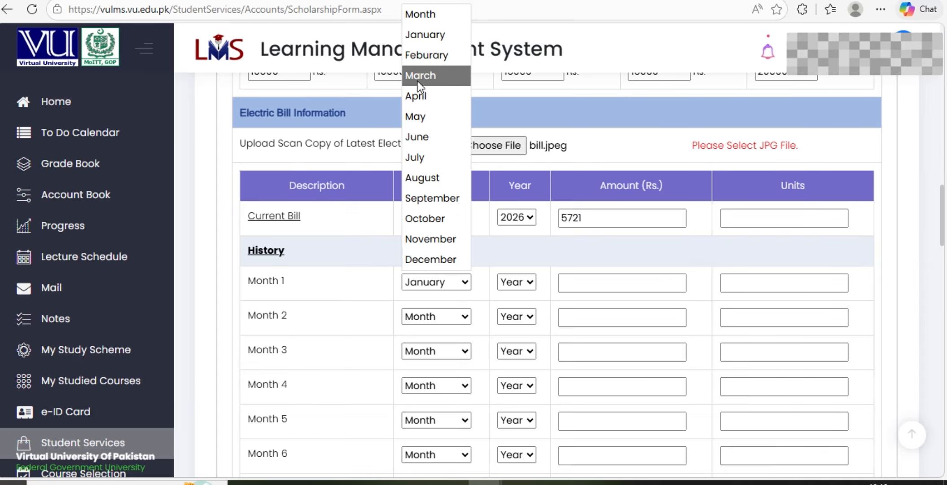
{"action": "left_click", "coordinate": [415, 56]}
Set history Months 2–5 to January, December, November and October
{"action": "left_click", "coordinate": [465, 316]}
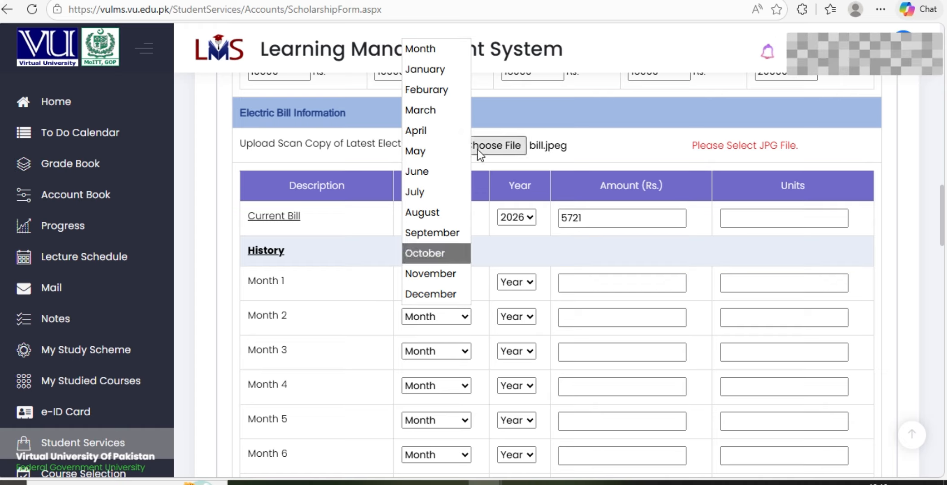
{"action": "left_click", "coordinate": [444, 74]}
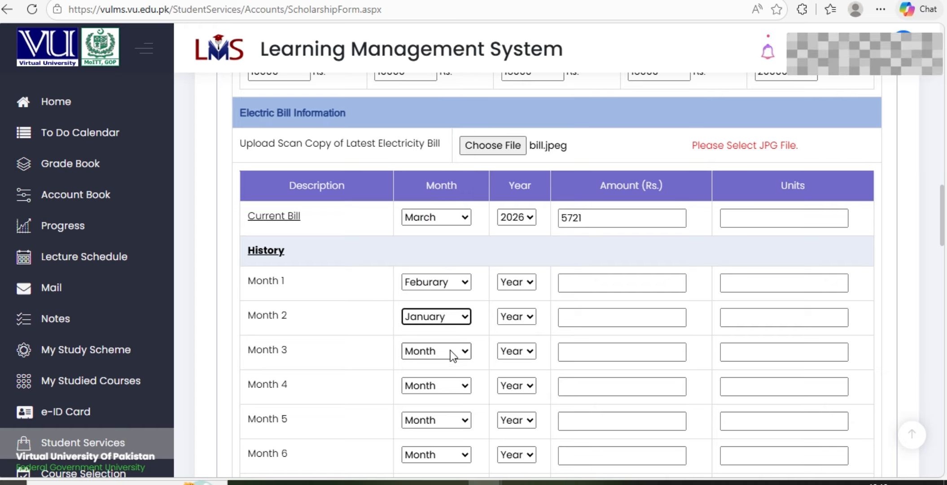
{"action": "left_click", "coordinate": [467, 350]}
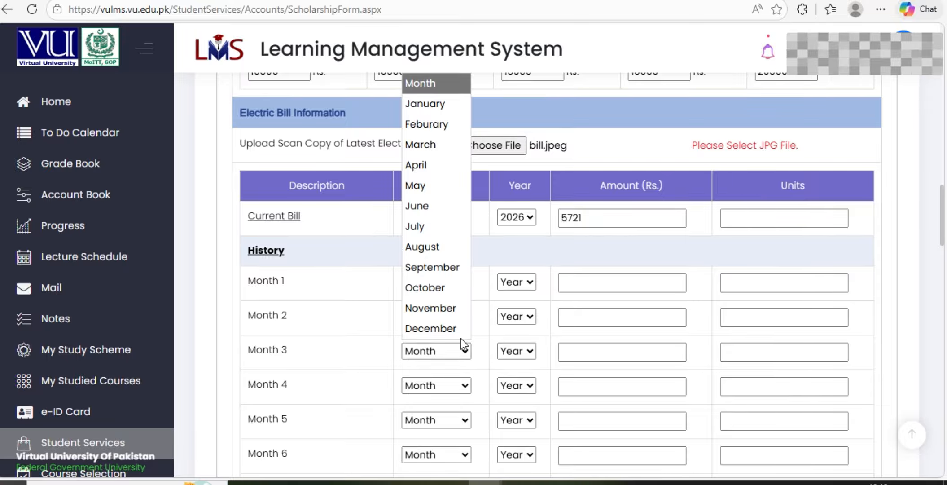
{"action": "left_click", "coordinate": [460, 337]}
{"action": "left_click", "coordinate": [467, 385]}
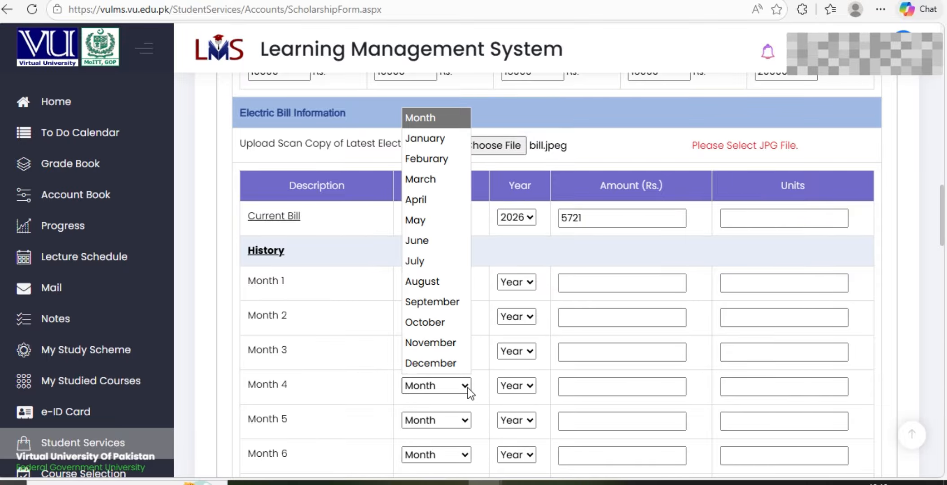
{"action": "left_click", "coordinate": [453, 343]}
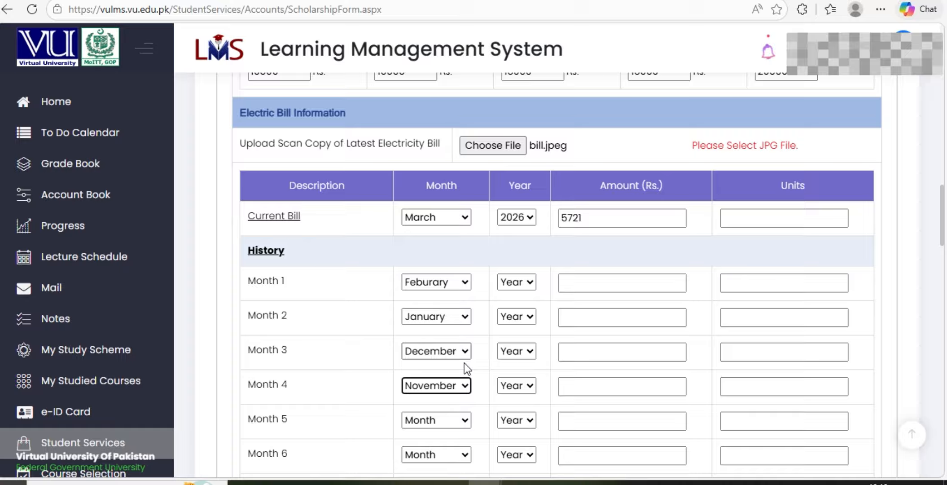
{"action": "left_click", "coordinate": [464, 420]}
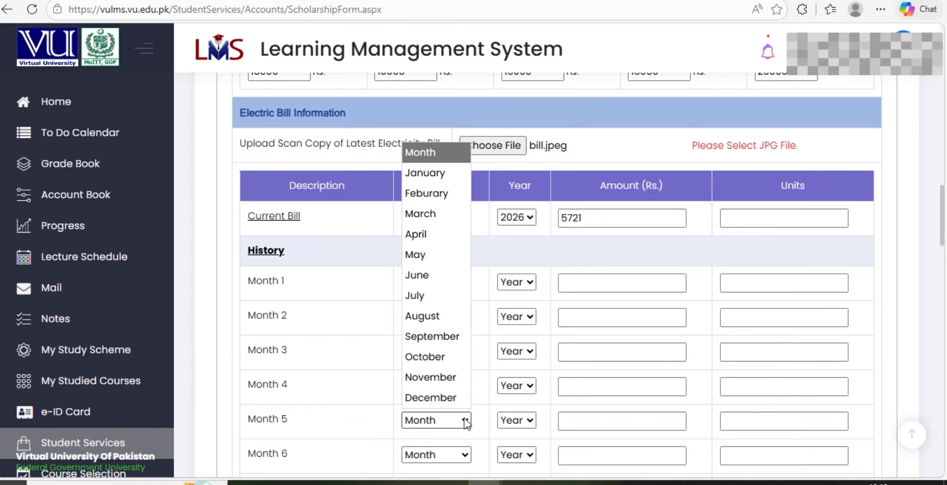
{"action": "left_click", "coordinate": [447, 357]}
{"action": "scroll", "coordinate": [446, 349], "scroll_direction": "down", "scroll_amount": 3}
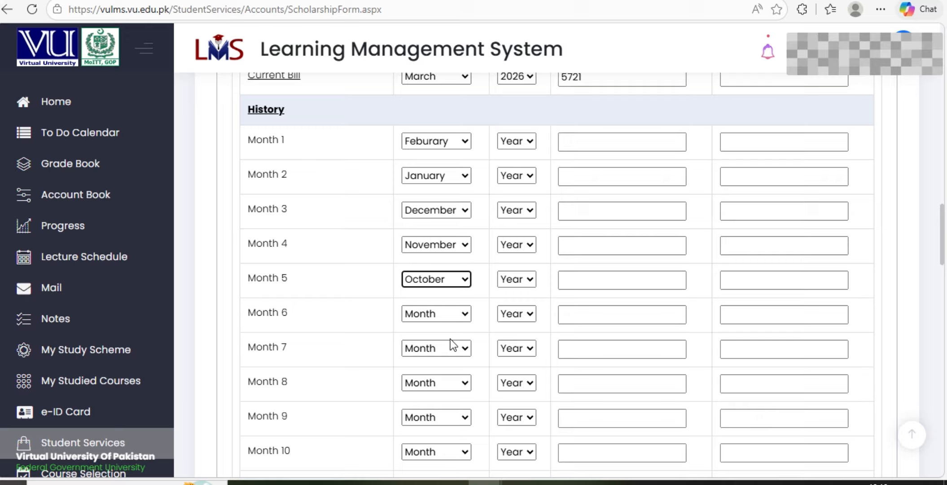
Set history Months 6–9 to September, August, July and June
{"action": "left_click", "coordinate": [464, 313]}
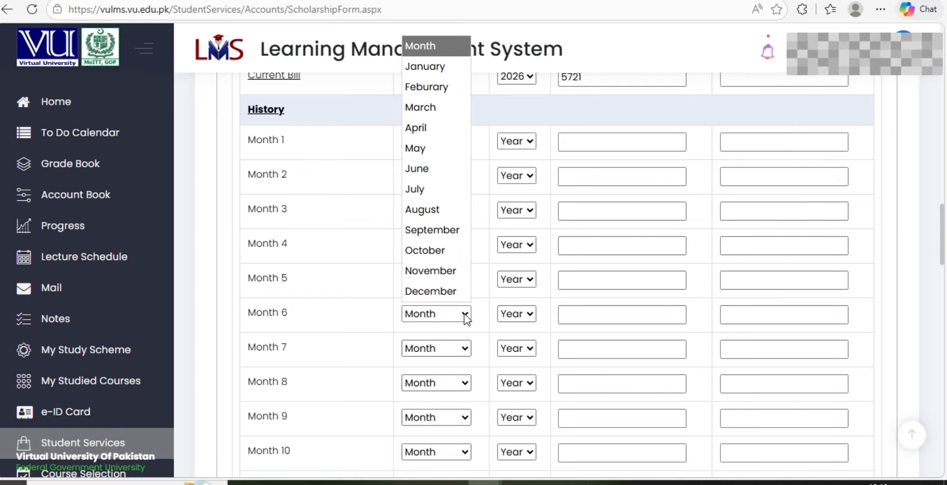
{"action": "left_click", "coordinate": [453, 237]}
{"action": "left_click", "coordinate": [464, 349]}
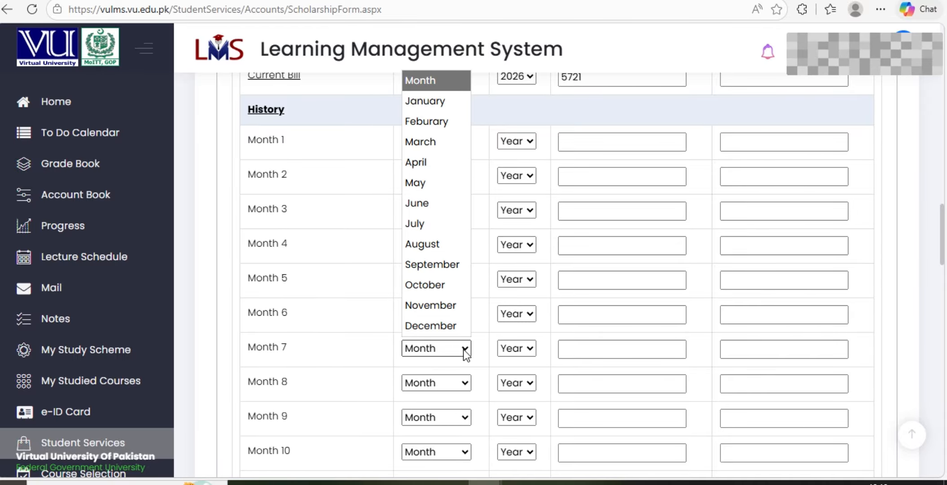
{"action": "left_click", "coordinate": [454, 246]}
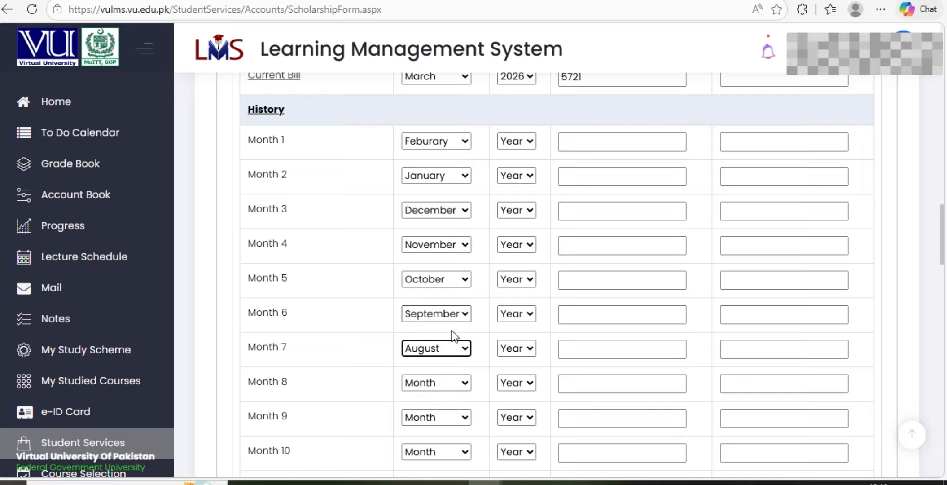
{"action": "left_click", "coordinate": [466, 382]}
{"action": "left_click", "coordinate": [460, 268]}
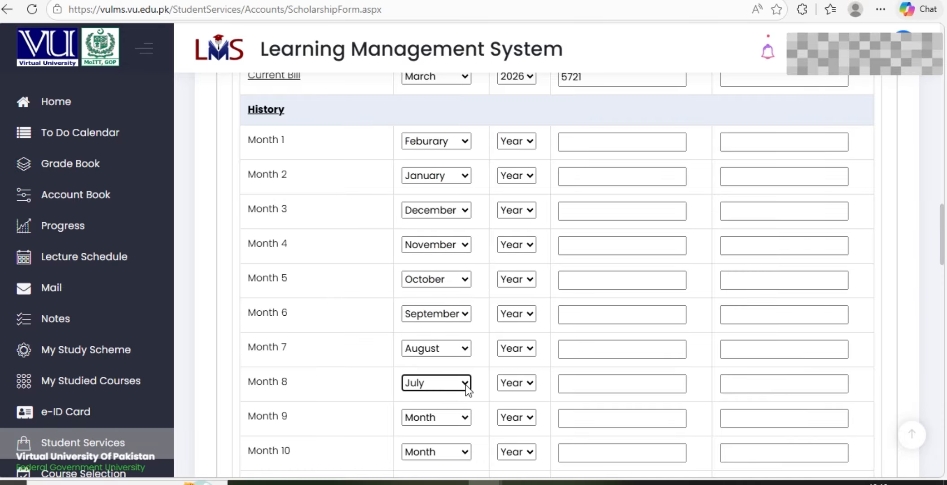
{"action": "left_click", "coordinate": [463, 417]}
{"action": "left_click", "coordinate": [457, 281]}
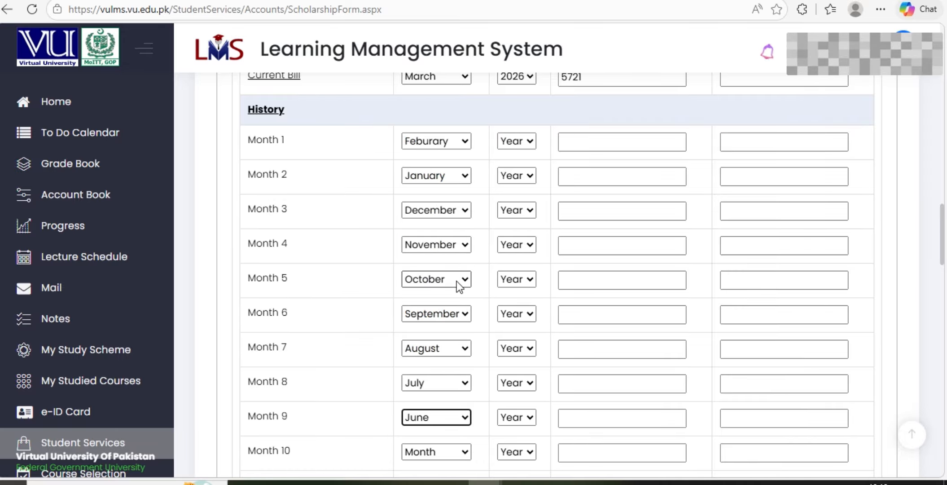
Set history Months 10–12 to May, April and March, then review the table
{"action": "scroll", "coordinate": [457, 281], "scroll_direction": "down", "scroll_amount": 3}
{"action": "left_click", "coordinate": [465, 311]}
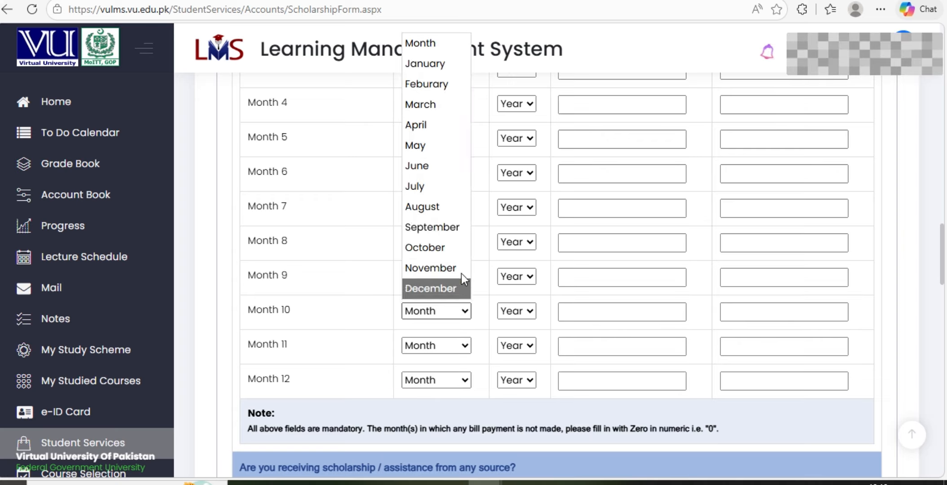
{"action": "left_click", "coordinate": [453, 149]}
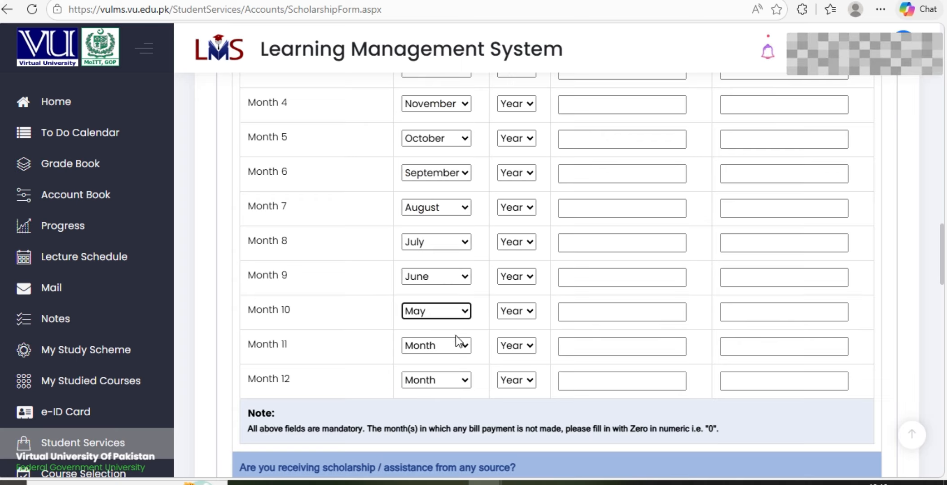
{"action": "left_click", "coordinate": [456, 337]}
{"action": "left_click", "coordinate": [445, 159]}
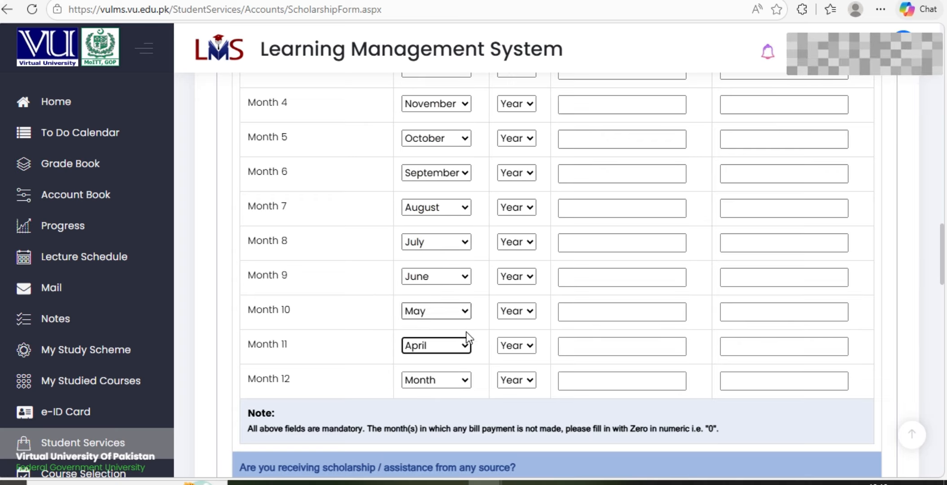
{"action": "left_click", "coordinate": [455, 379]}
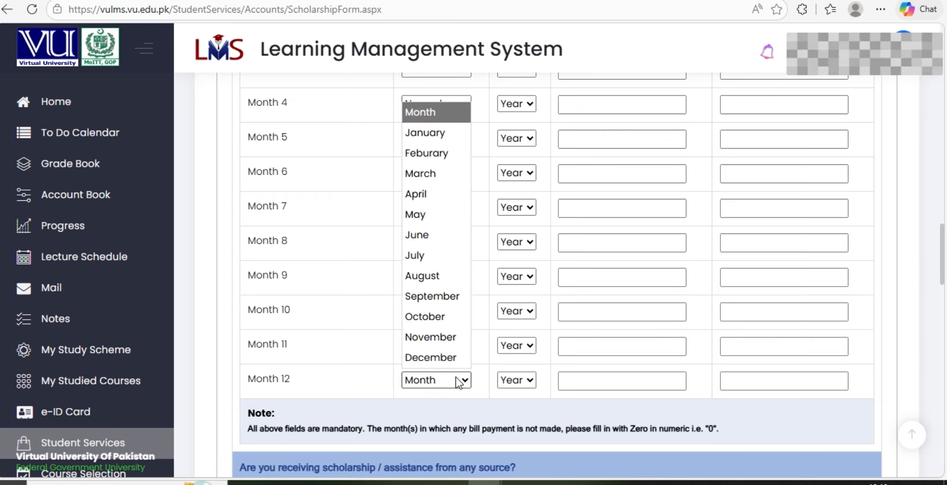
{"action": "left_click", "coordinate": [448, 173]}
{"action": "scroll", "coordinate": [457, 178], "scroll_direction": "up", "scroll_amount": 8}
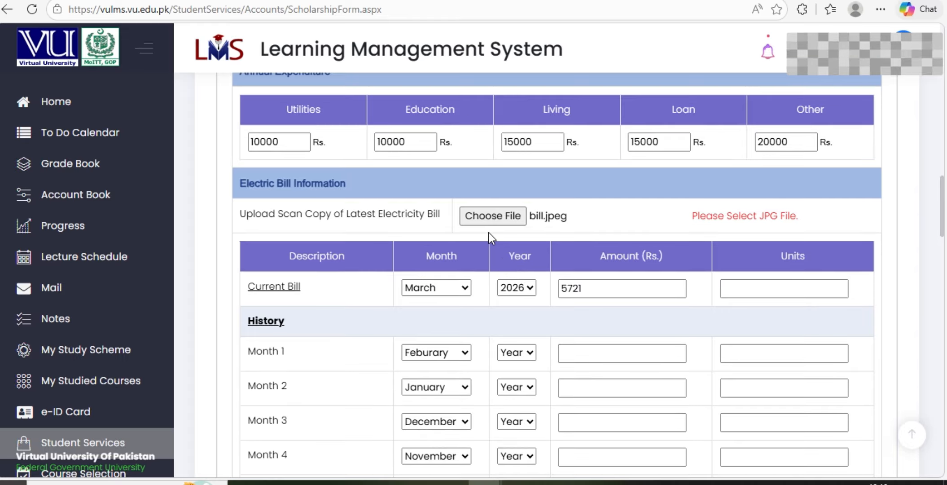
{"action": "scroll", "coordinate": [489, 233], "scroll_direction": "down", "scroll_amount": 3}
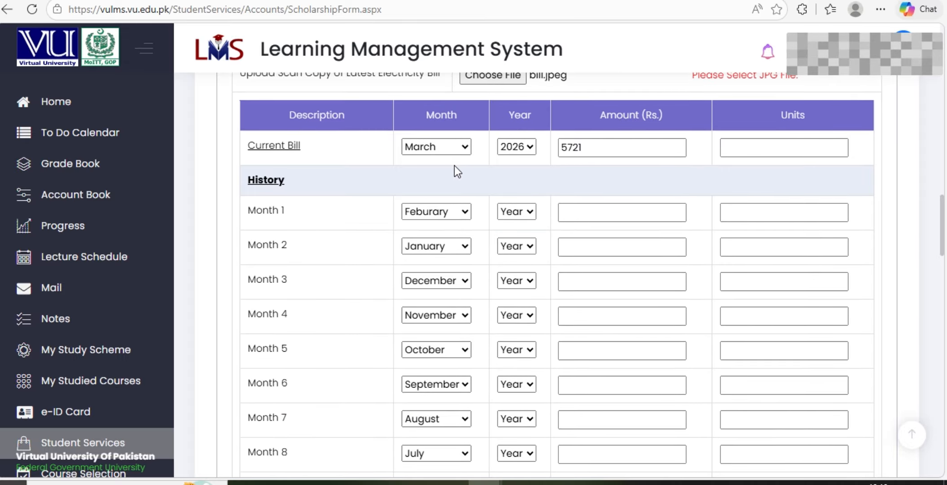
{"action": "scroll", "coordinate": [428, 314], "scroll_direction": "down", "scroll_amount": 6}
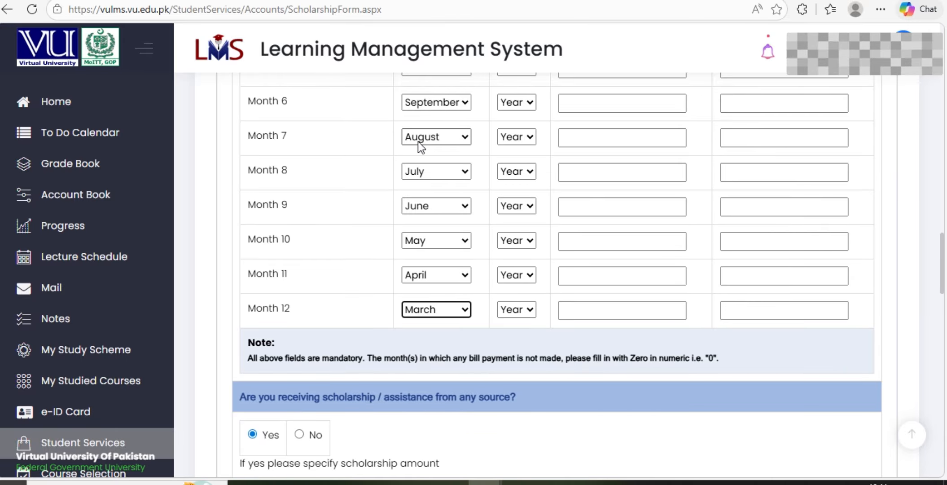
{"action": "scroll", "coordinate": [417, 143], "scroll_direction": "up", "scroll_amount": 3}
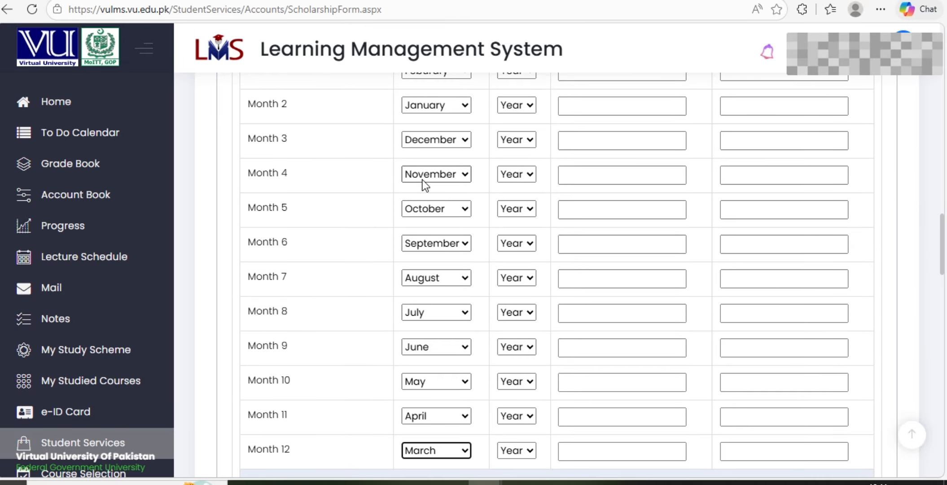
{"action": "scroll", "coordinate": [422, 107], "scroll_direction": "up", "scroll_amount": 3}
{"action": "scroll", "coordinate": [421, 121], "scroll_direction": "up", "scroll_amount": 1}
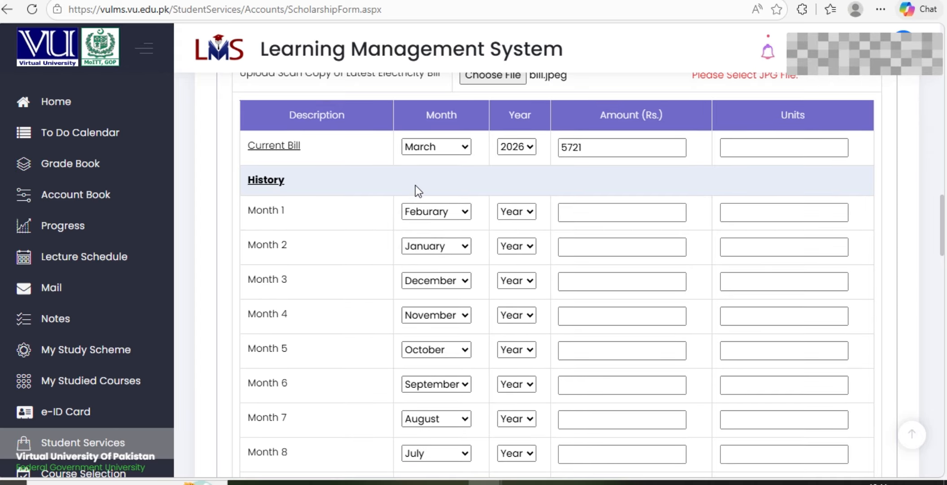
Set history years to 2026 for Months 1–2 and 2025 for Month 3
{"action": "left_click", "coordinate": [527, 214]}
{"action": "left_click", "coordinate": [525, 253]}
{"action": "left_click", "coordinate": [527, 245]}
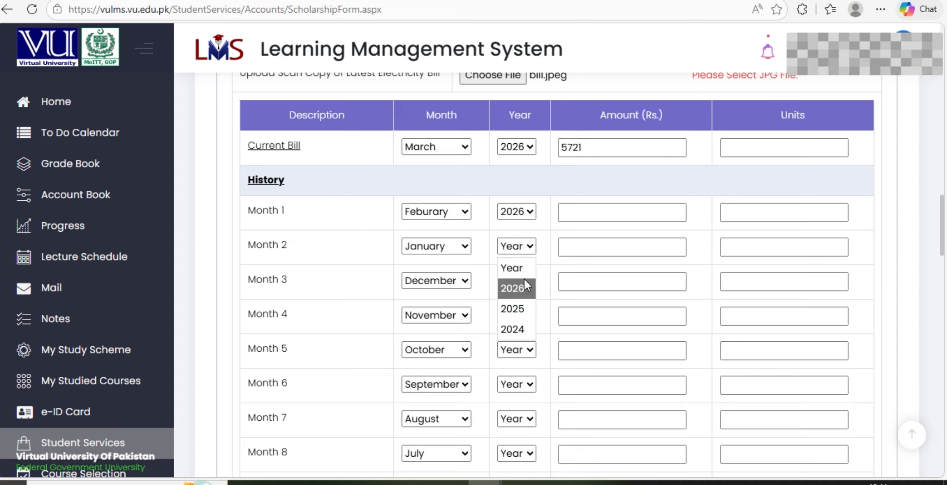
{"action": "left_click", "coordinate": [524, 286]}
{"action": "scroll", "coordinate": [524, 283], "scroll_direction": "down", "scroll_amount": 3}
{"action": "left_click", "coordinate": [523, 141]}
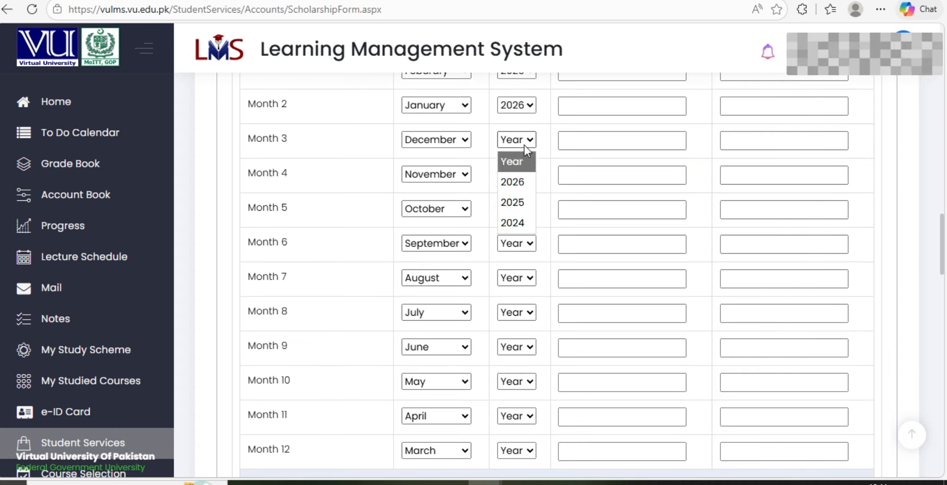
{"action": "left_click", "coordinate": [523, 198]}
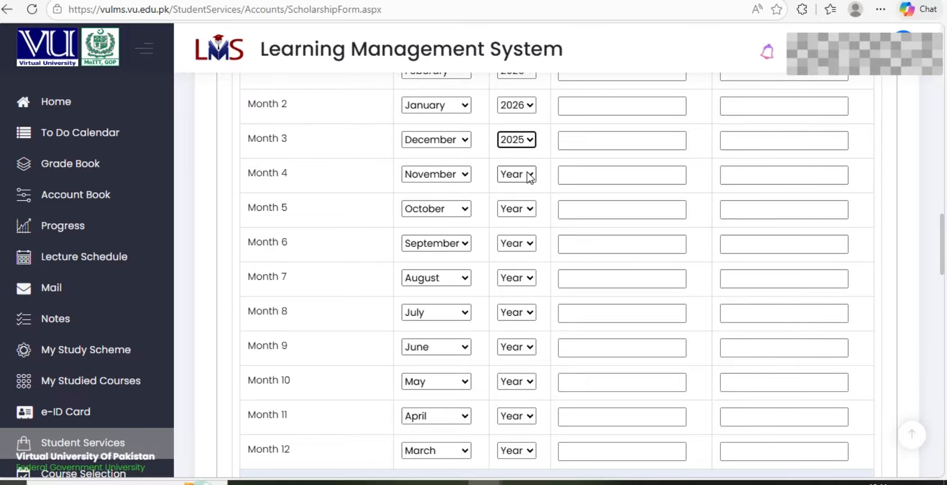
Set Months 4 and 5 to year 2025, correcting a mistaken 2026
{"action": "left_click", "coordinate": [526, 174]}
{"action": "left_click", "coordinate": [525, 214]}
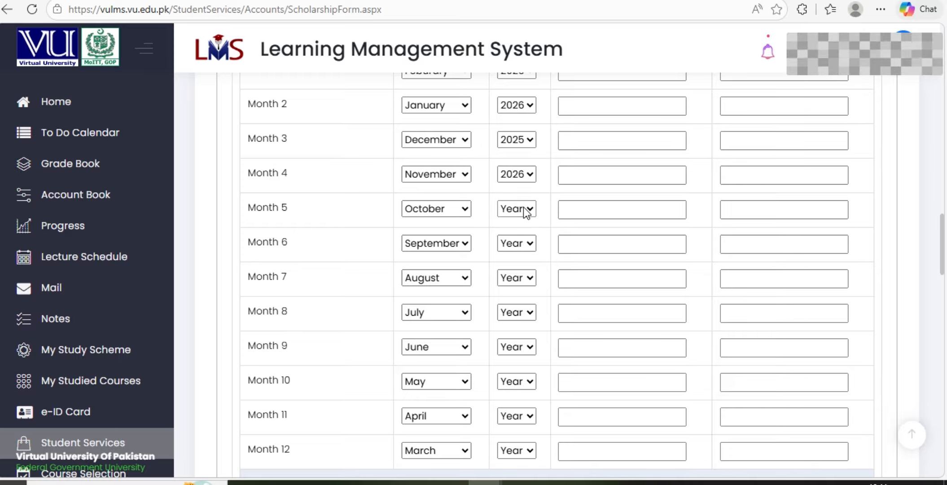
{"action": "left_click", "coordinate": [523, 207]}
{"action": "left_click", "coordinate": [519, 255]}
{"action": "left_click", "coordinate": [522, 206]}
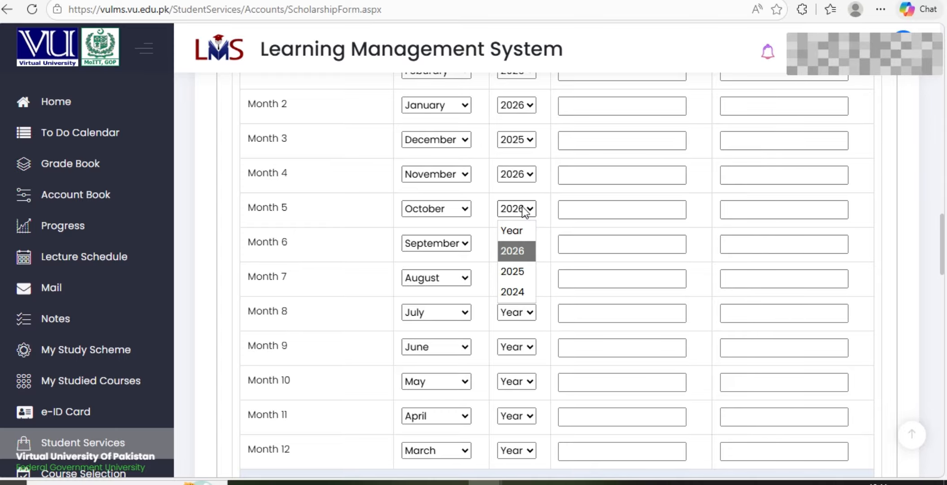
{"action": "left_click", "coordinate": [522, 256]}
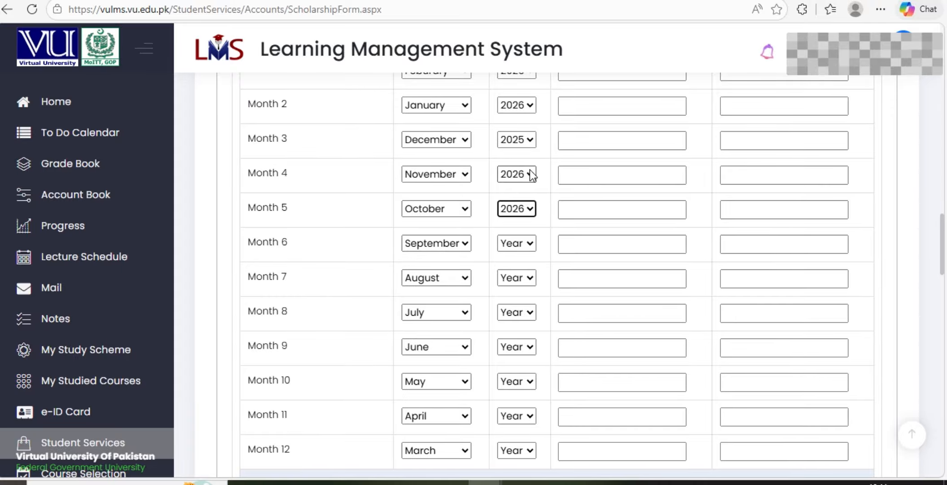
{"action": "left_click", "coordinate": [531, 172]}
{"action": "left_click", "coordinate": [525, 236]}
{"action": "left_click", "coordinate": [525, 209]}
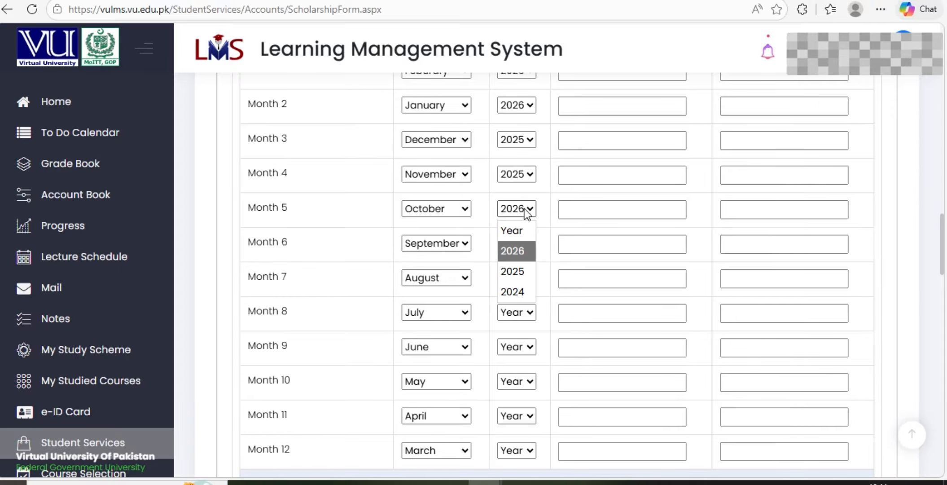
{"action": "left_click", "coordinate": [520, 269]}
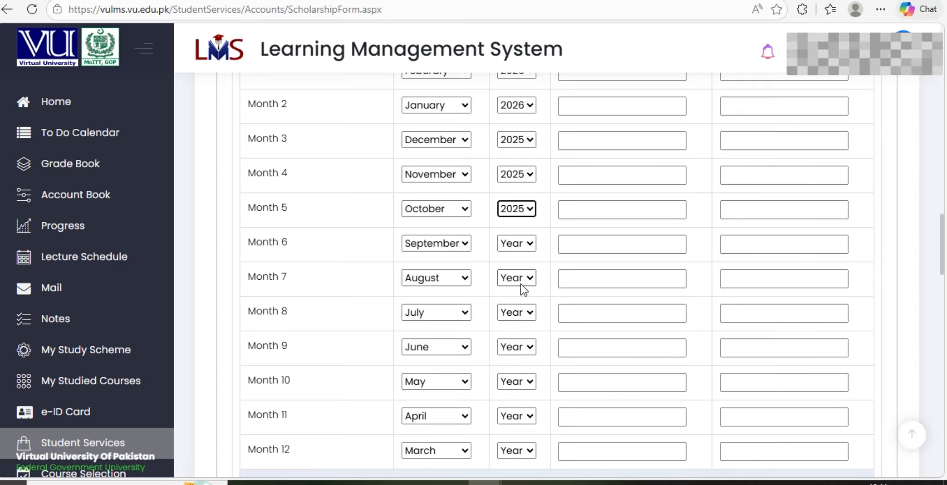
Set the year to 2025 for history Months 6 through 9
{"action": "left_click", "coordinate": [517, 243]}
{"action": "left_click", "coordinate": [517, 304]}
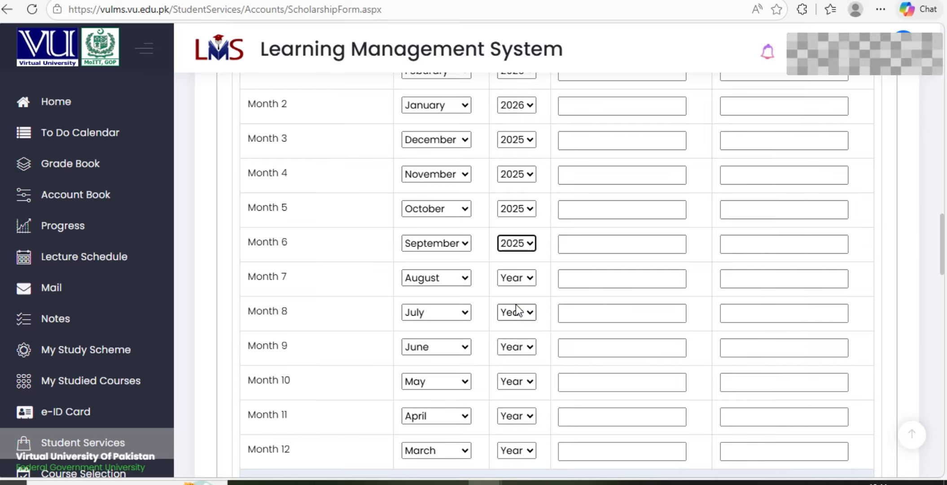
{"action": "left_click", "coordinate": [523, 279]}
{"action": "left_click", "coordinate": [519, 339]}
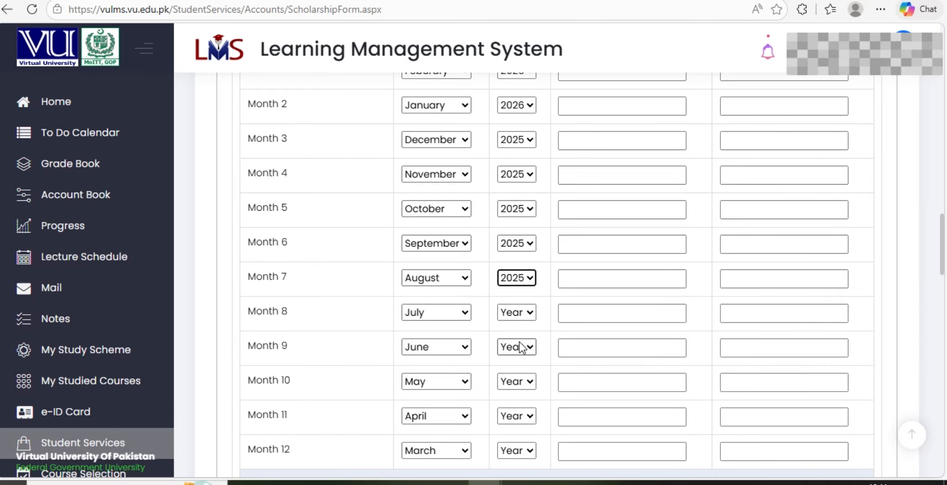
{"action": "left_click", "coordinate": [530, 311]}
{"action": "left_click", "coordinate": [522, 374]}
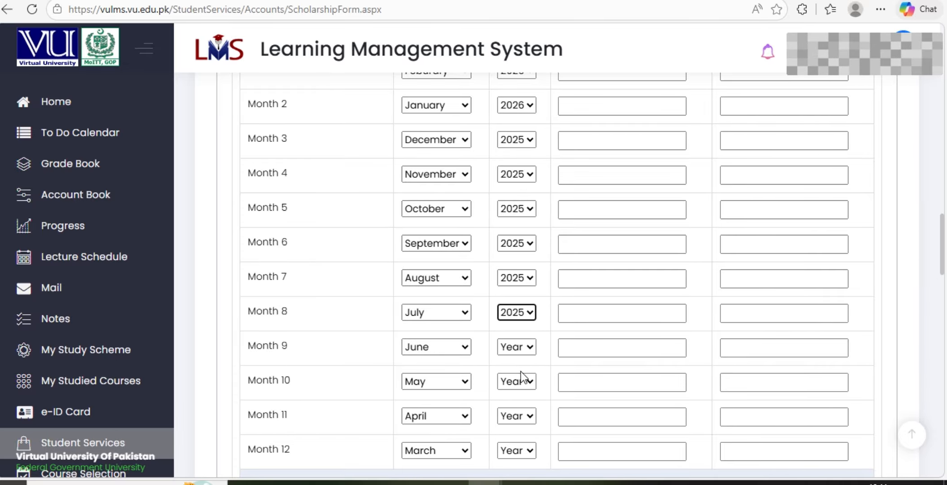
{"action": "left_click", "coordinate": [524, 350]}
{"action": "left_click", "coordinate": [519, 409]}
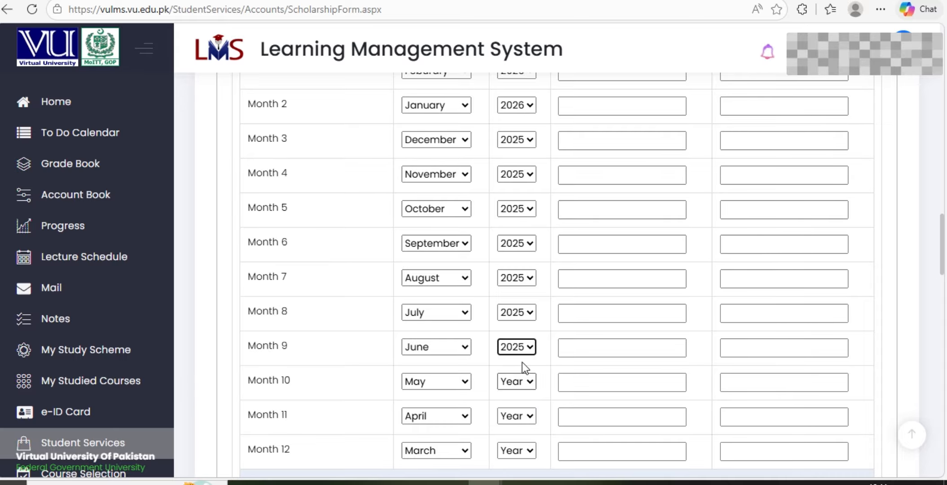
Set the year to 2025 for history Months 10 through 12
{"action": "scroll", "coordinate": [523, 350], "scroll_direction": "down", "scroll_amount": 3}
{"action": "left_click", "coordinate": [527, 240]}
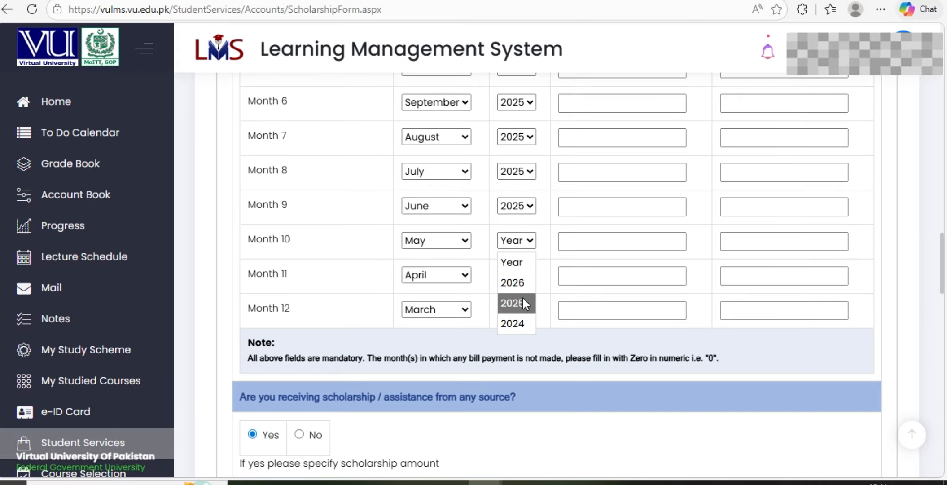
{"action": "left_click", "coordinate": [522, 303]}
{"action": "left_click", "coordinate": [523, 274]}
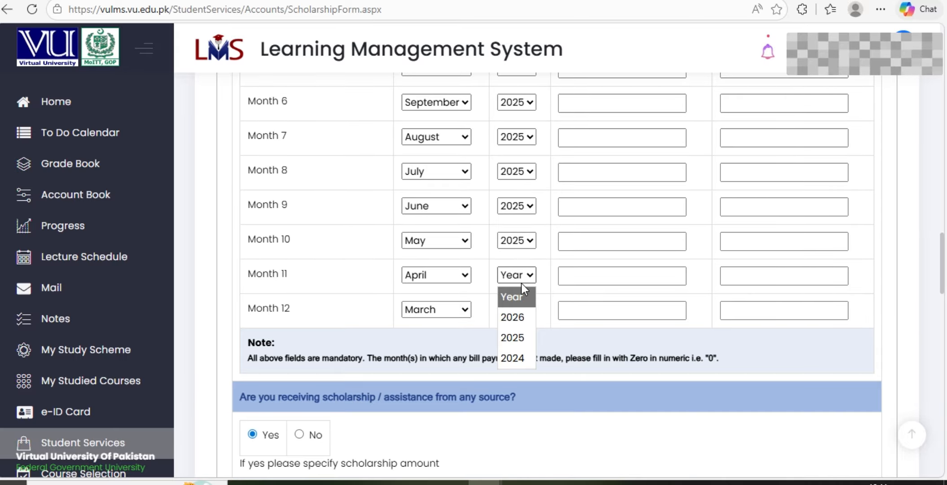
{"action": "left_click", "coordinate": [519, 335]}
{"action": "left_click", "coordinate": [527, 308]}
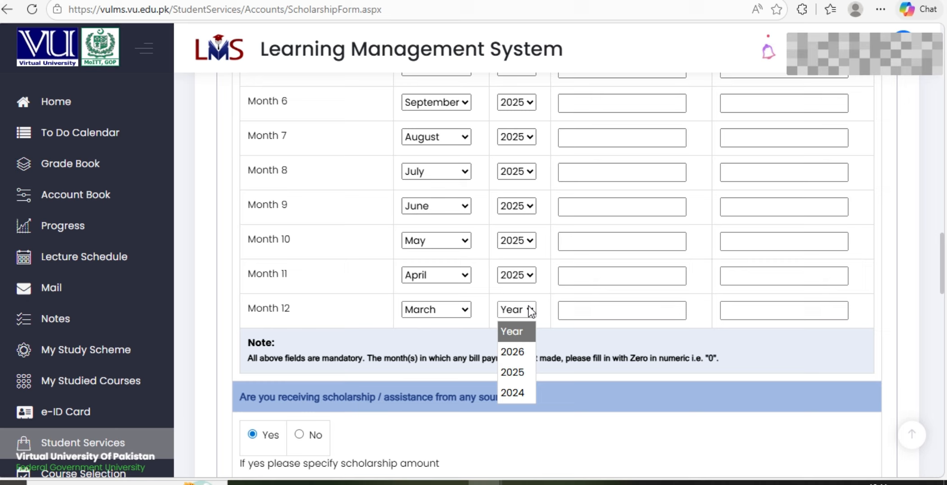
{"action": "left_click", "coordinate": [519, 365]}
{"action": "scroll", "coordinate": [522, 286], "scroll_direction": "down", "scroll_amount": 2}
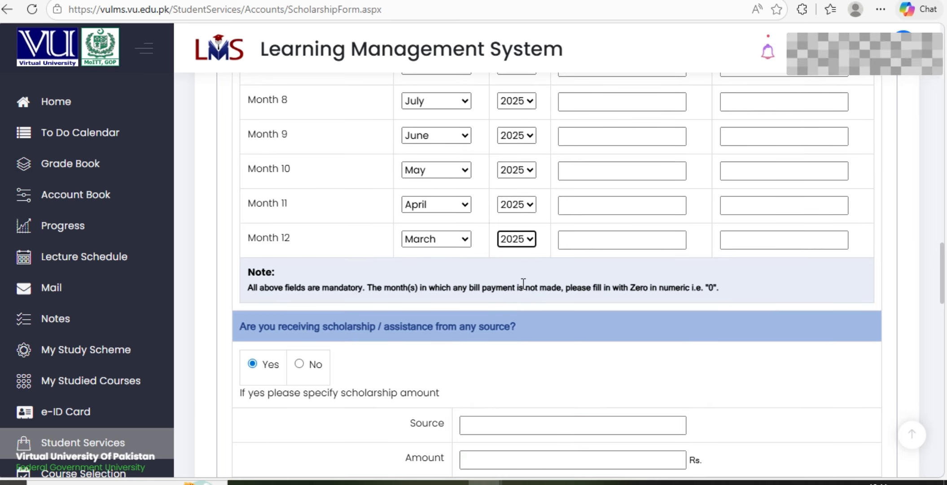
{"action": "scroll", "coordinate": [523, 283], "scroll_direction": "up", "scroll_amount": 10}
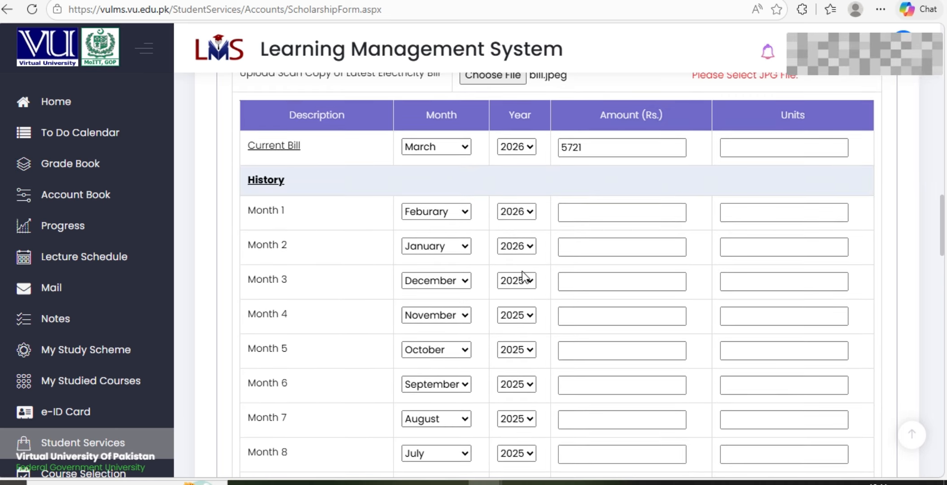
Enter bill history amounts 2422, 2574, 2386 and 15082 for Months 1 to 4
{"action": "left_click", "coordinate": [585, 208]}
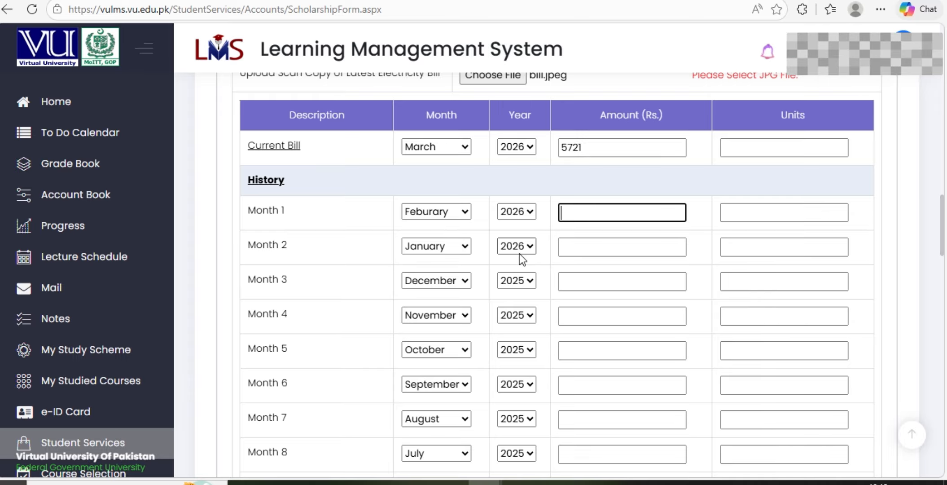
{"action": "type", "text": "2422"}
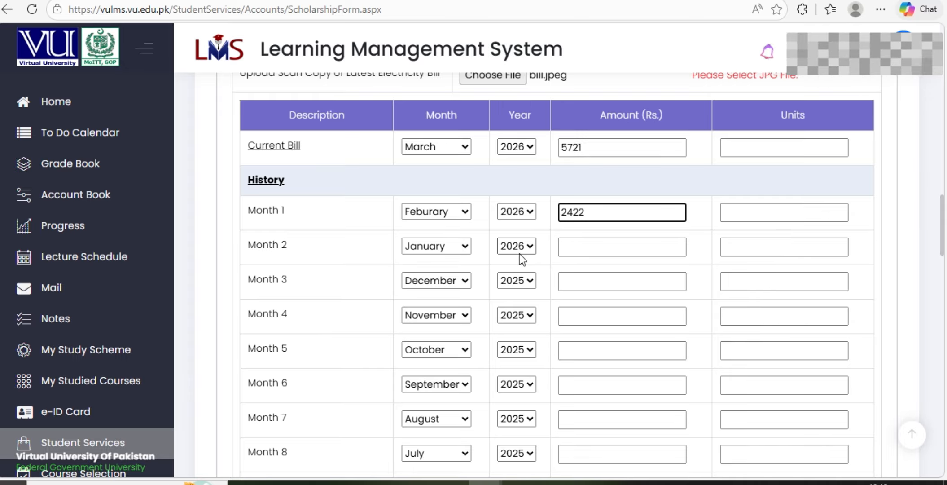
{"action": "left_click", "coordinate": [580, 254]}
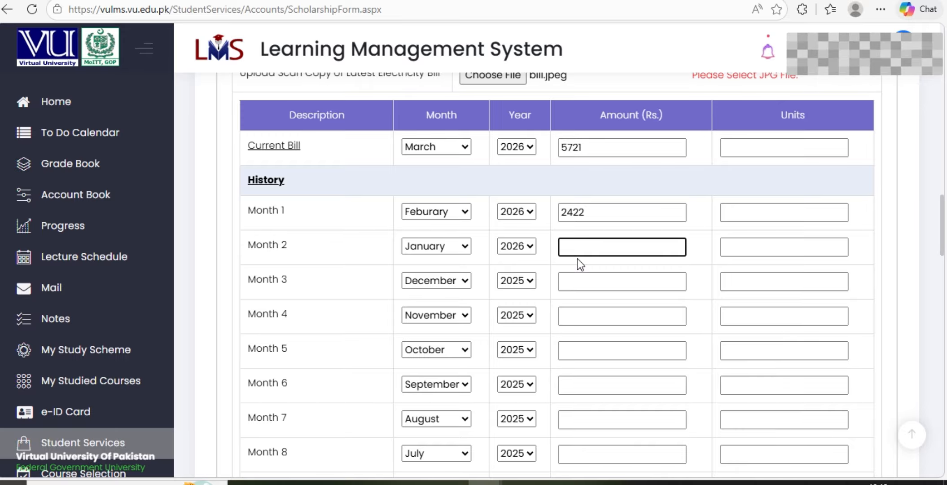
{"action": "type", "text": "574"}
{"action": "left_click", "coordinate": [594, 280]}
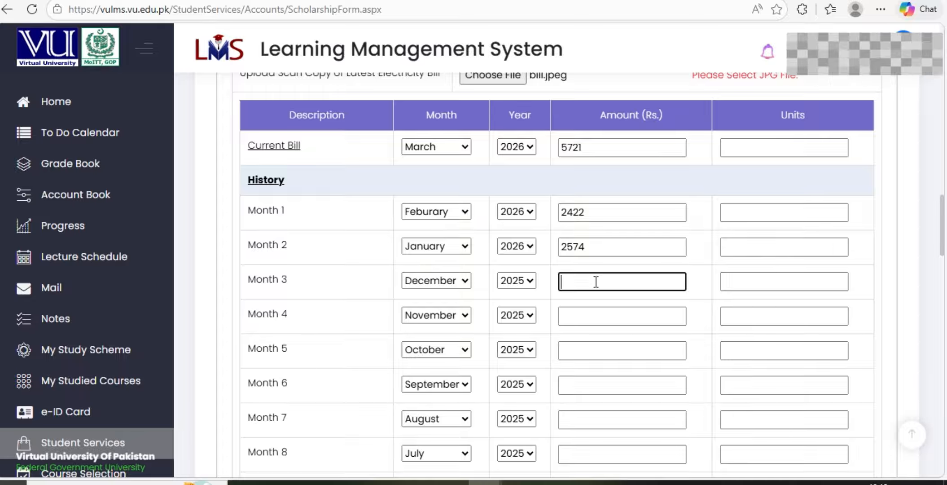
{"action": "type", "text": "2386"}
{"action": "left_click", "coordinate": [595, 319]}
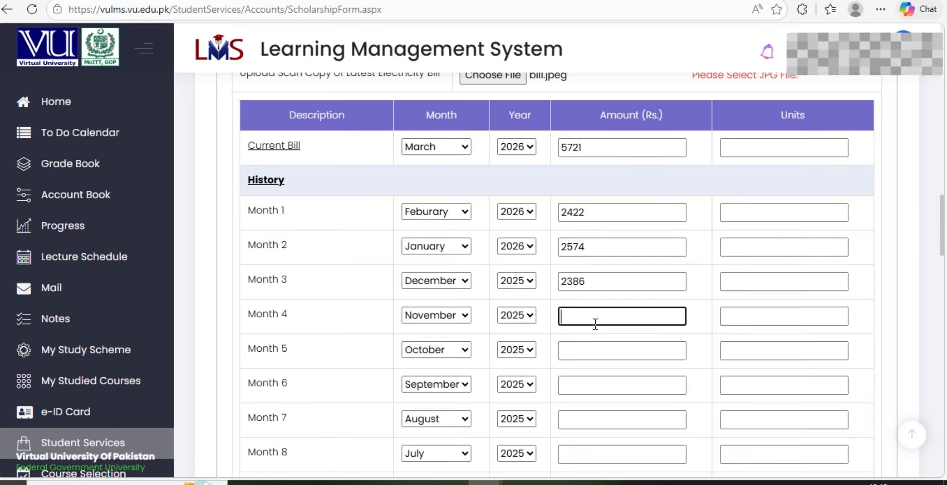
{"action": "type", "text": "150"}
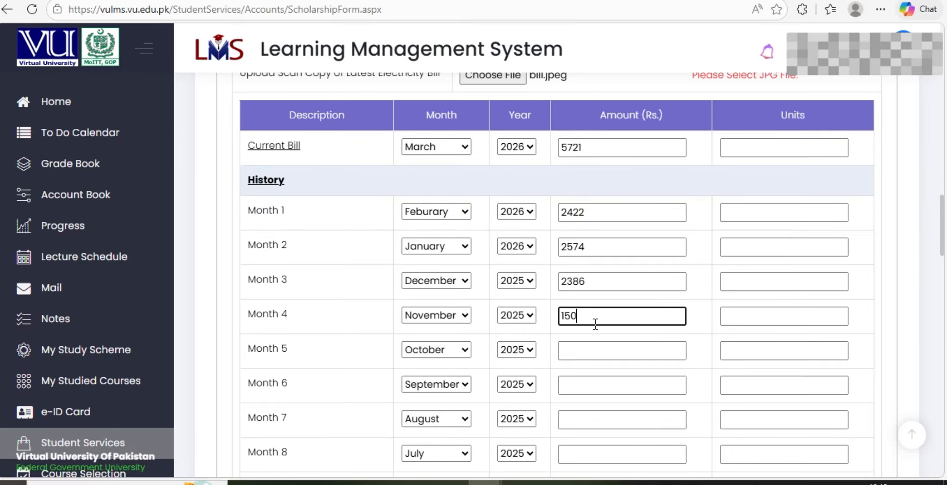
{"action": "type", "text": "82"}
Enter bill amounts 7978 for Month 6 (September) and 42475 for Month 7 (August)
{"action": "scroll", "coordinate": [584, 351], "scroll_direction": "down", "scroll_amount": 2}
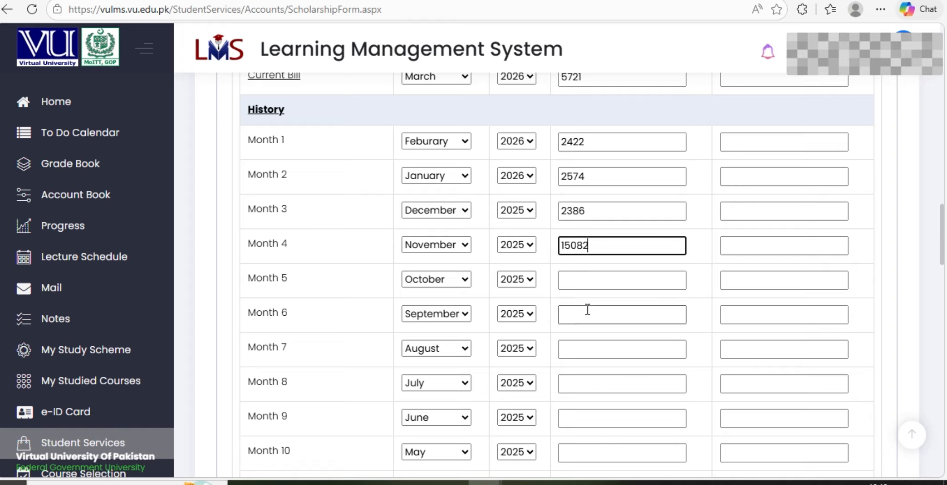
{"action": "left_click", "coordinate": [595, 356]}
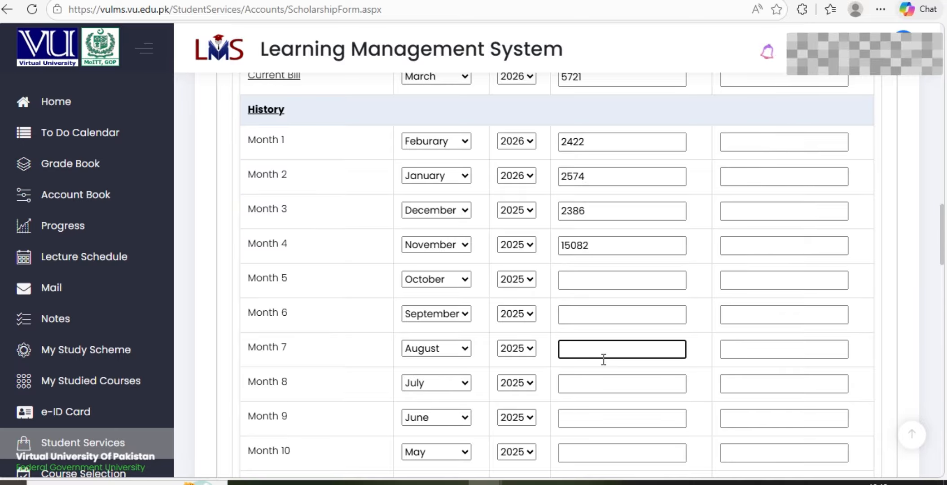
{"action": "left_click", "coordinate": [613, 307]}
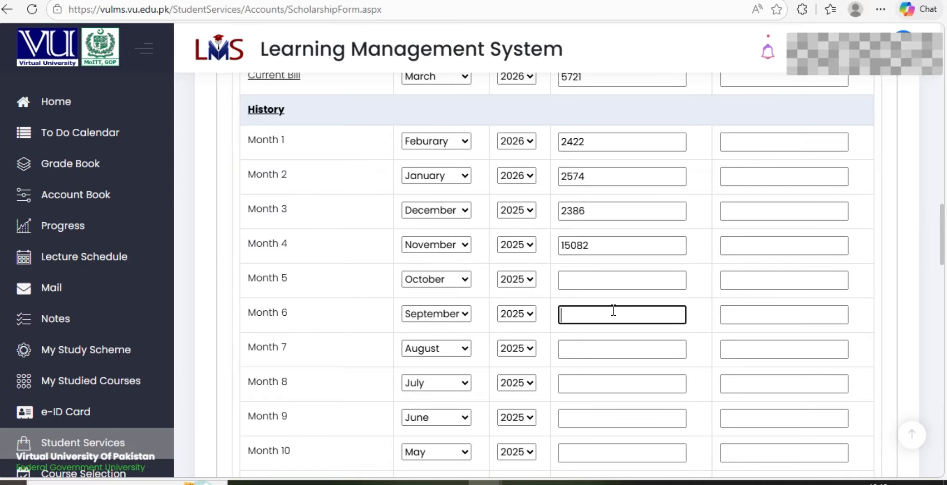
{"action": "type", "text": "7978"}
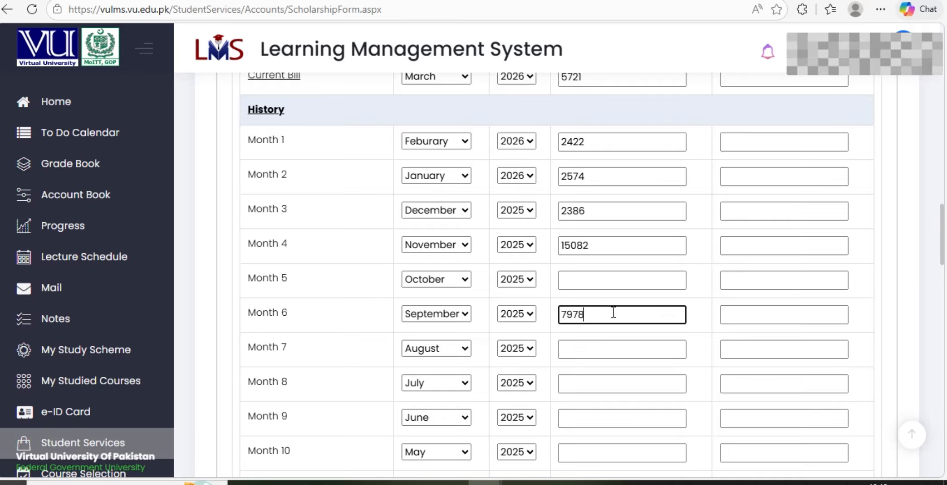
{"action": "left_click", "coordinate": [626, 352]}
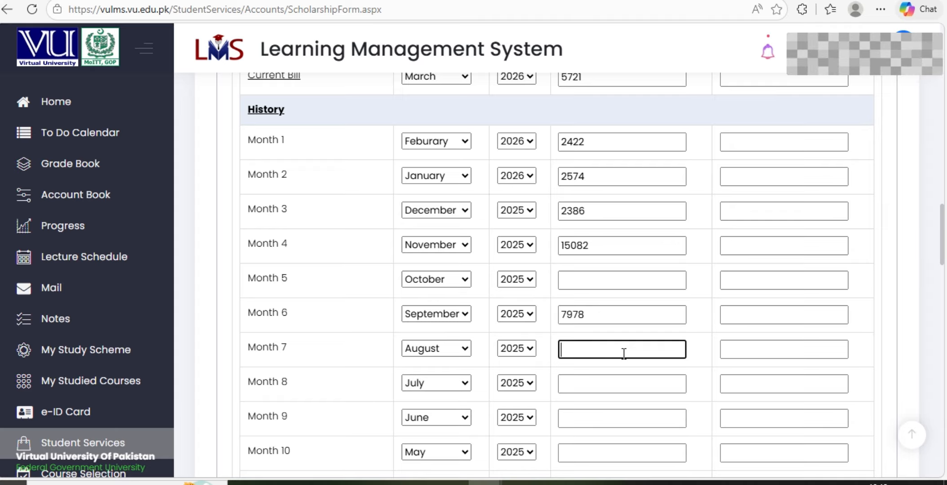
{"action": "type", "text": "42"}
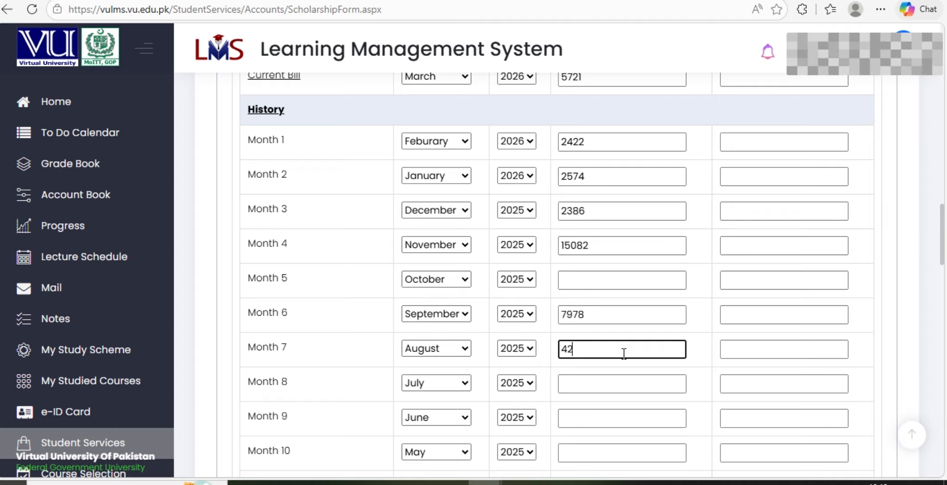
{"action": "type", "text": "475"}
Enter bill amounts 37545 for Month 8 (July) and 15000 for Month 9 (June 2025)
{"action": "scroll", "coordinate": [624, 350], "scroll_direction": "down", "scroll_amount": 2}
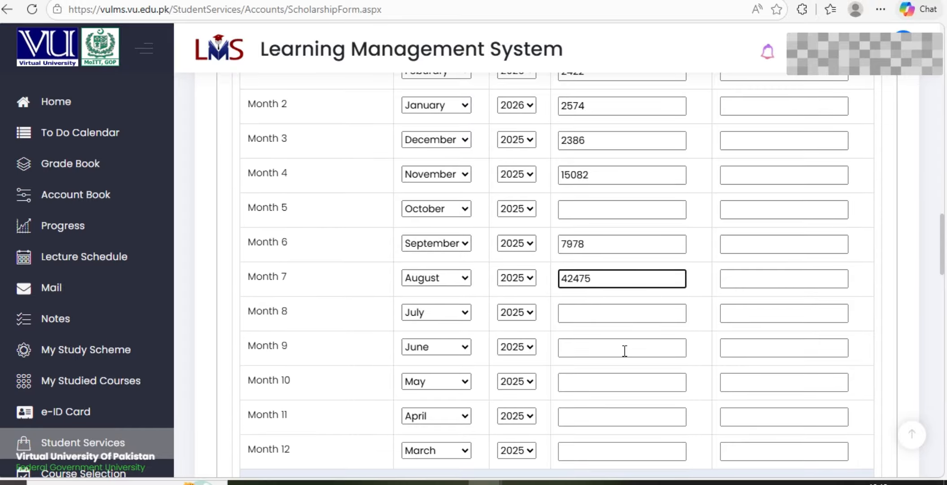
{"action": "left_click", "coordinate": [591, 315]}
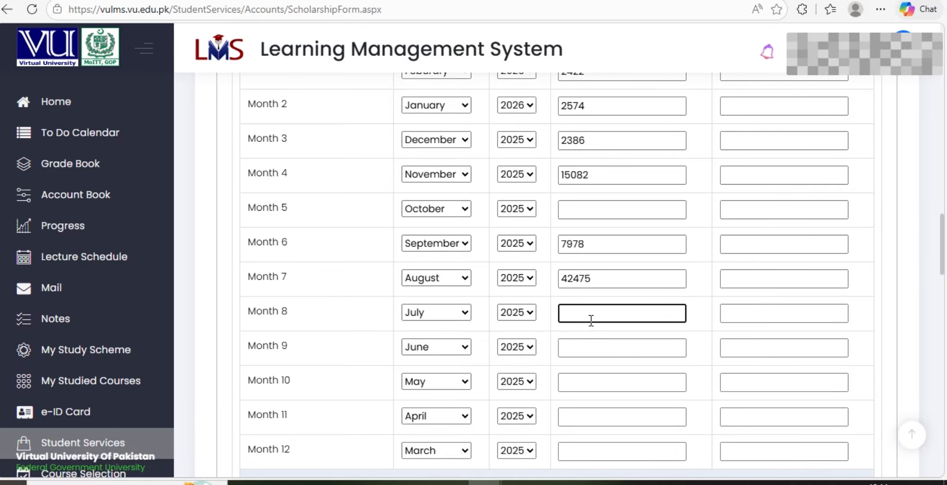
{"action": "type", "text": "37"}
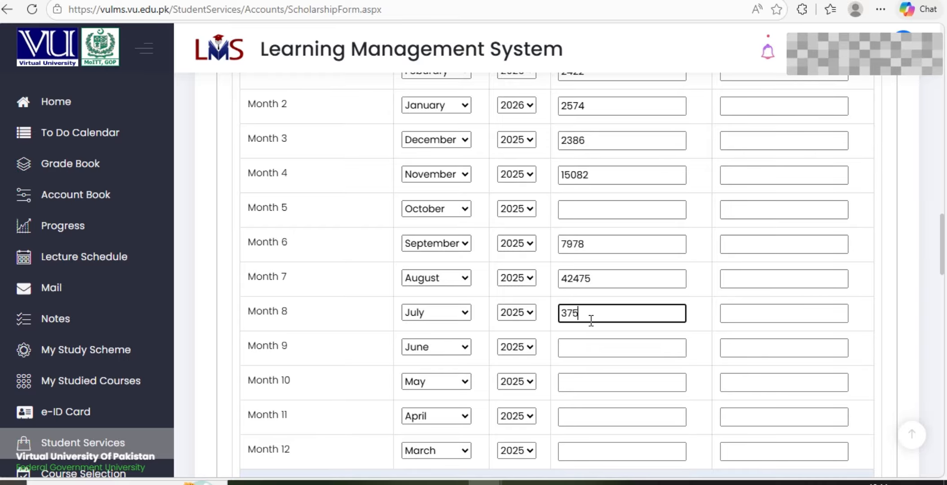
{"action": "type", "text": "5"}
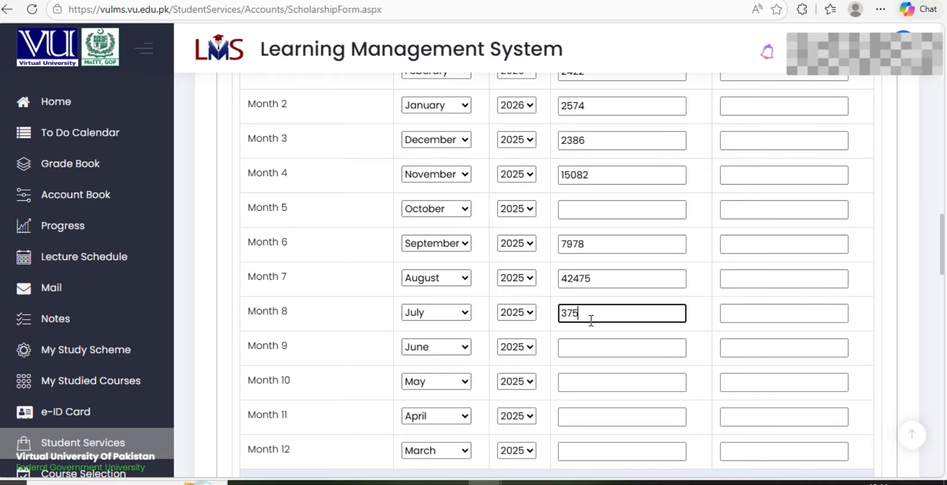
{"action": "type", "text": "45"}
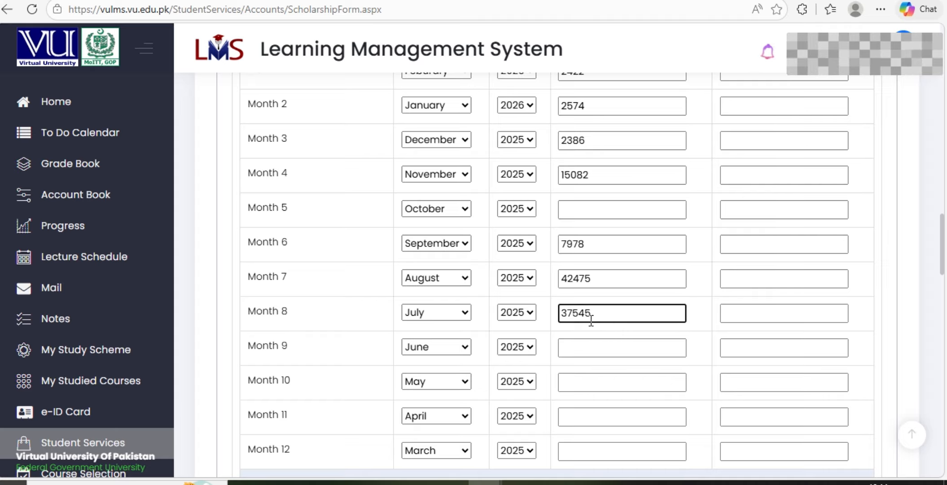
{"action": "left_click", "coordinate": [594, 352]}
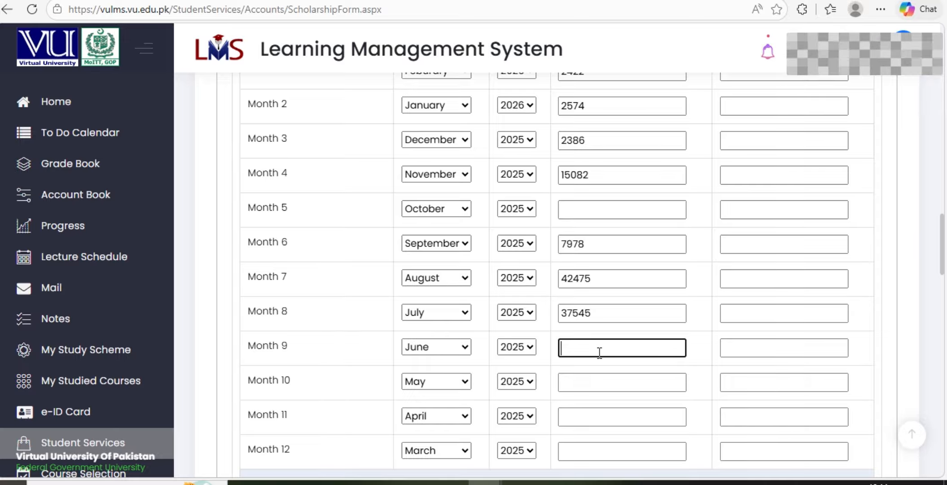
{"action": "type", "text": "1500"}
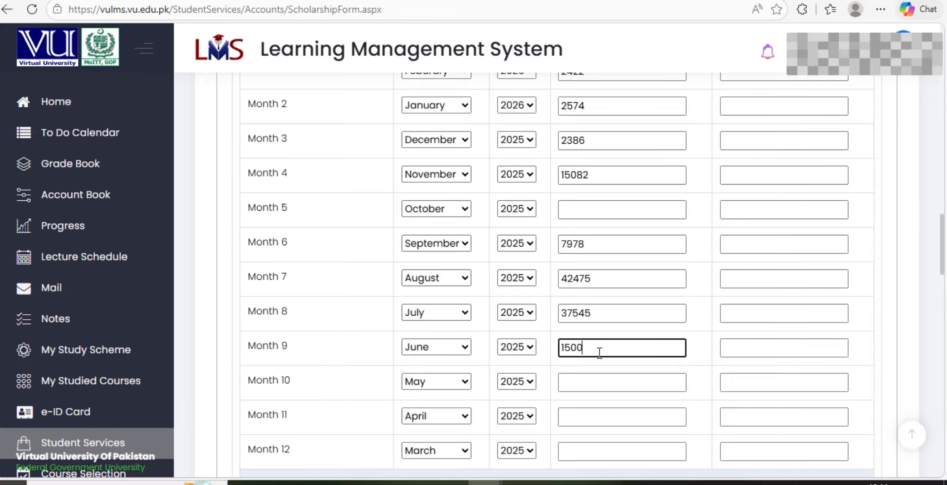
{"action": "type", "text": "0"}
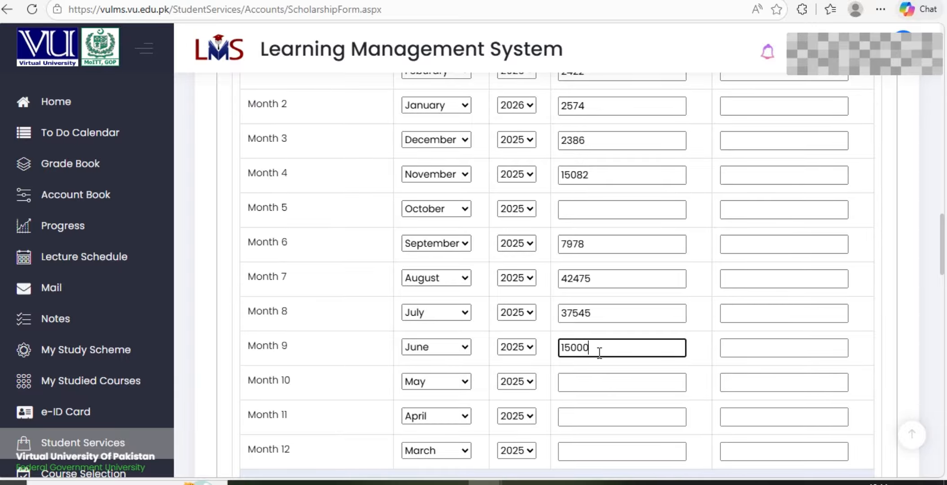
{"action": "scroll", "coordinate": [598, 353], "scroll_direction": "down", "scroll_amount": 2}
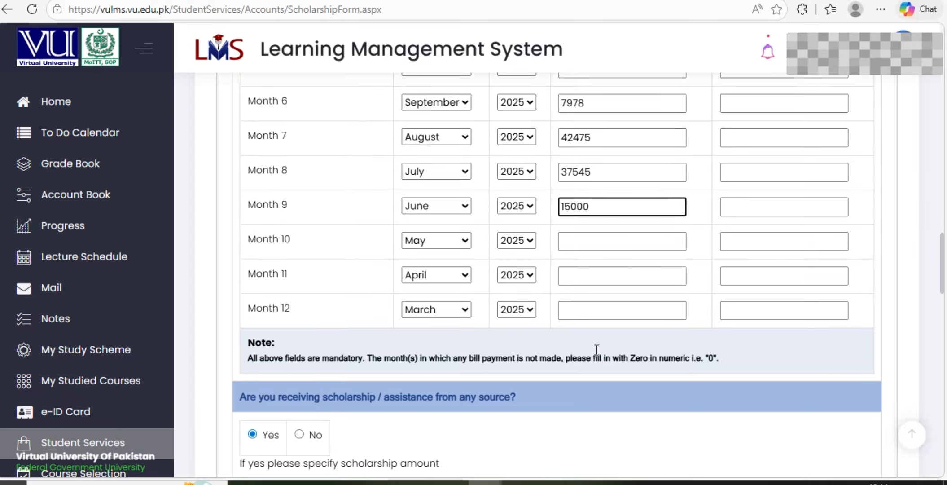
{"action": "scroll", "coordinate": [595, 355], "scroll_direction": "up", "scroll_amount": 1}
{"action": "left_click", "coordinate": [595, 379]}
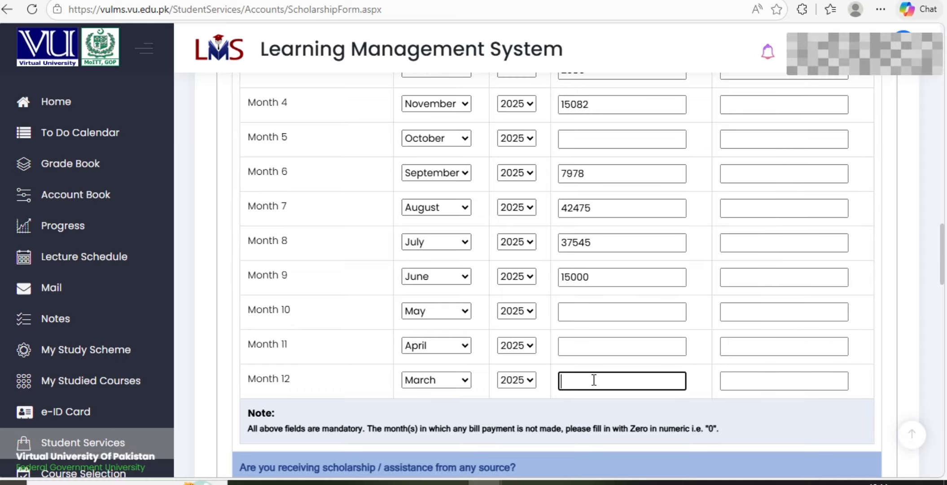
{"action": "scroll", "coordinate": [744, 383], "scroll_direction": "up", "scroll_amount": 2}
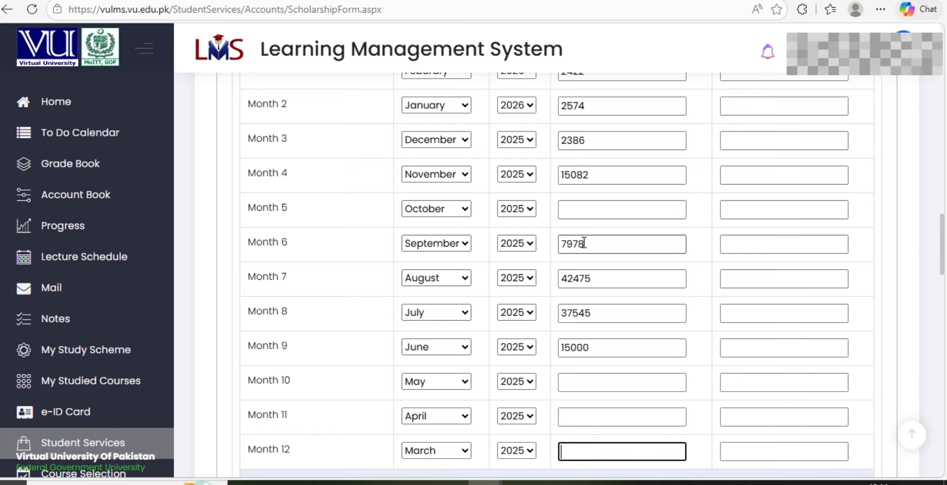
{"action": "scroll", "coordinate": [571, 257], "scroll_direction": "down", "scroll_amount": 2}
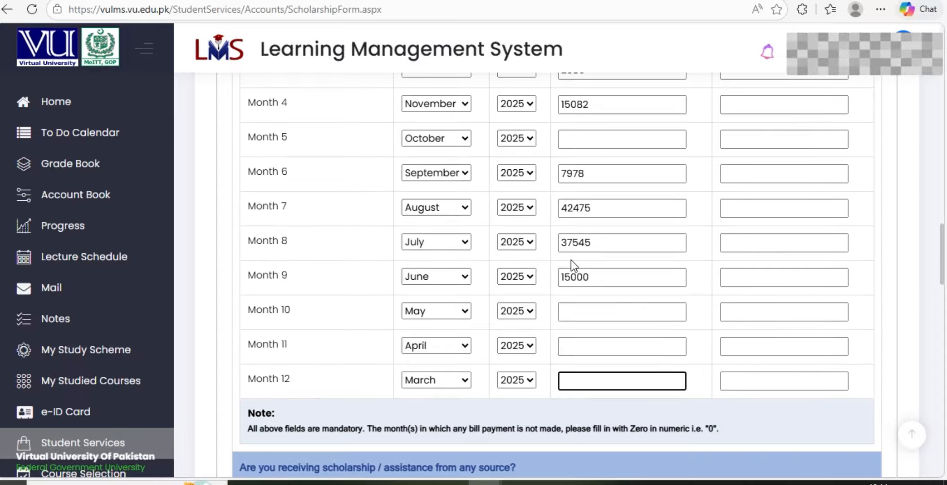
{"action": "scroll", "coordinate": [571, 259], "scroll_direction": "down", "scroll_amount": 6}
{"action": "scroll", "coordinate": [571, 262], "scroll_direction": "down", "scroll_amount": 4}
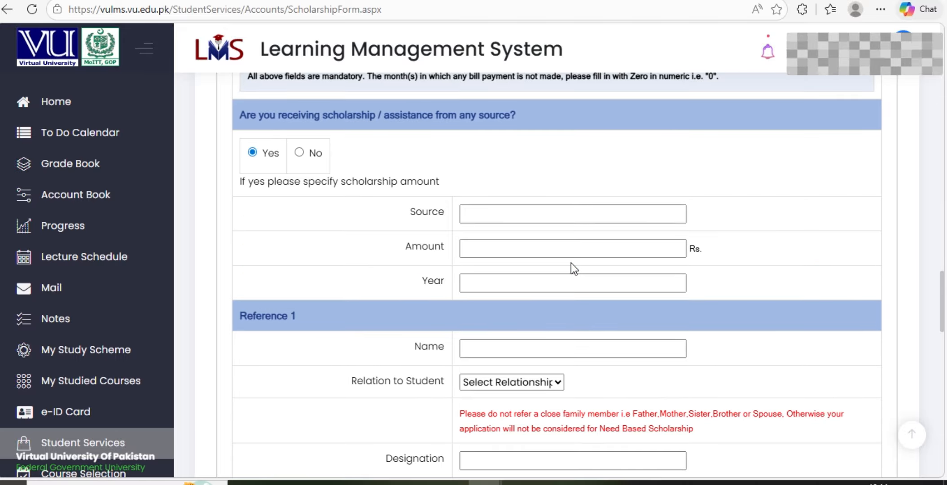
Answer No to the question about receiving any other scholarship
{"action": "left_click", "coordinate": [299, 152]}
{"action": "scroll", "coordinate": [375, 247], "scroll_direction": "down", "scroll_amount": 2}
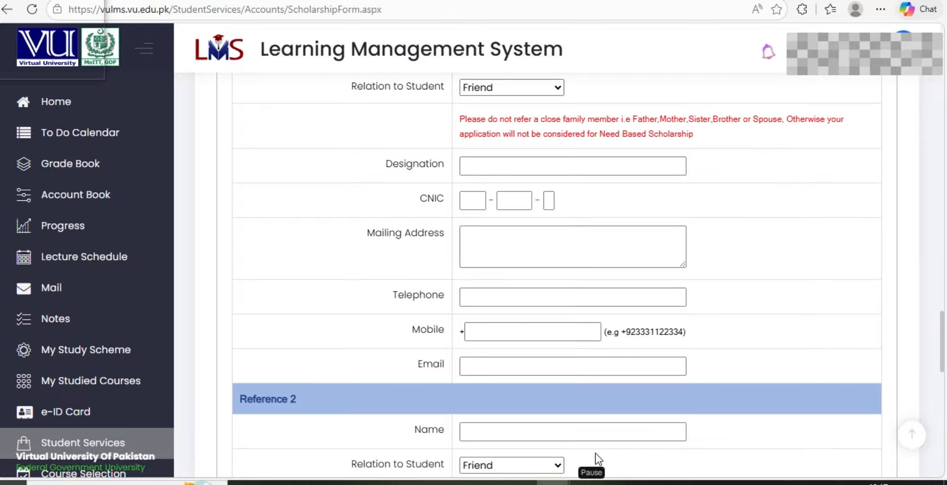
{"action": "scroll", "coordinate": [634, 246], "scroll_direction": "down", "scroll_amount": 2}
{"action": "scroll", "coordinate": [634, 245], "scroll_direction": "down", "scroll_amount": 5}
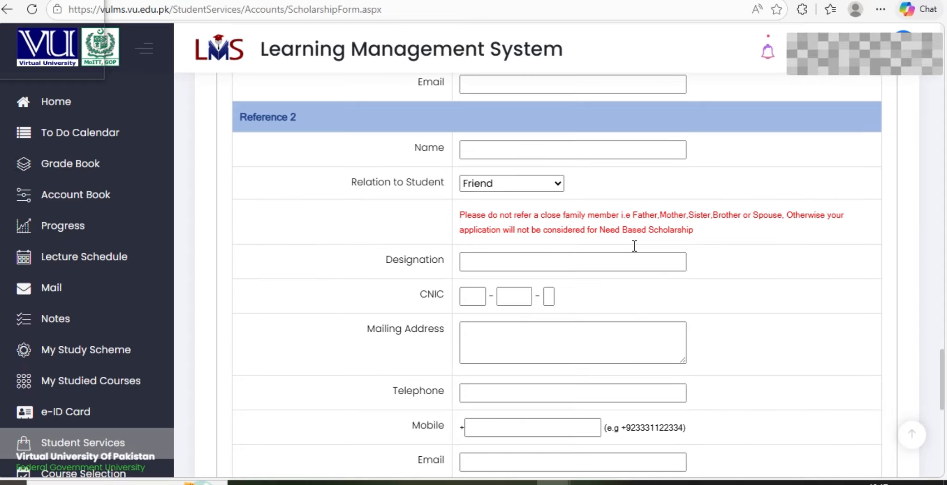
{"action": "scroll", "coordinate": [633, 245], "scroll_direction": "up", "scroll_amount": 8}
{"action": "scroll", "coordinate": [633, 245], "scroll_direction": "up", "scroll_amount": 5}
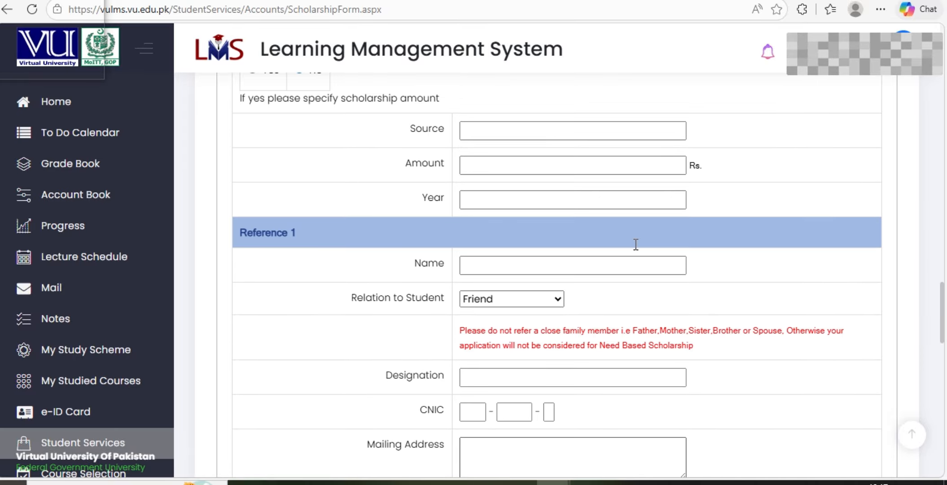
{"action": "scroll", "coordinate": [617, 252], "scroll_direction": "down", "scroll_amount": 5}
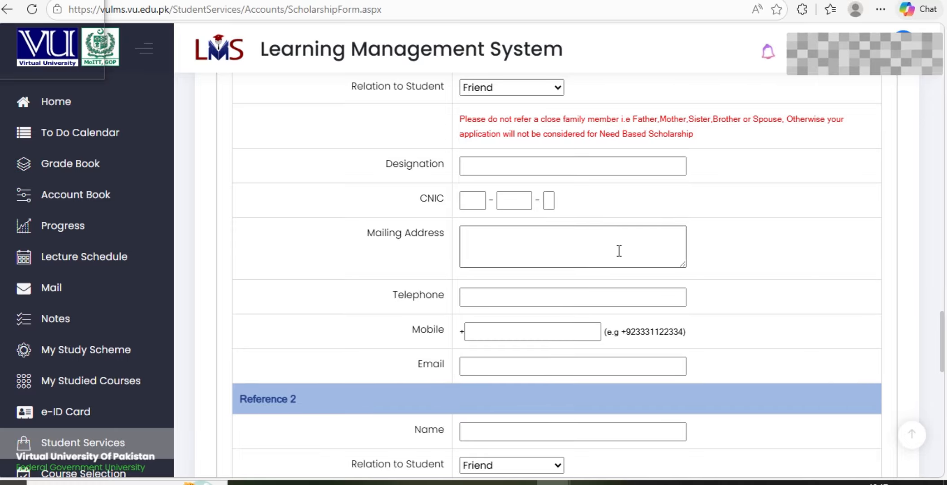
{"action": "scroll", "coordinate": [617, 251], "scroll_direction": "down", "scroll_amount": 12}
{"action": "scroll", "coordinate": [618, 250], "scroll_direction": "down", "scroll_amount": 2}
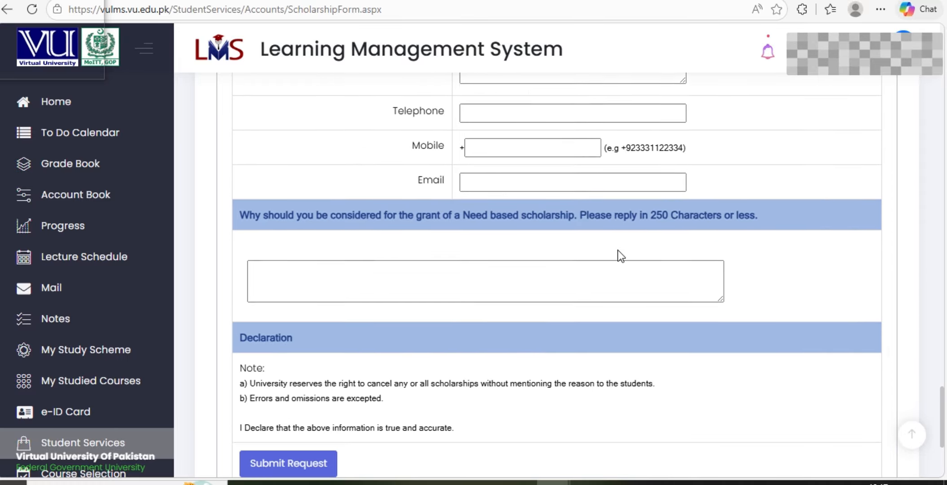
Select the need-based justification answer box and scroll down toward Submit Request
{"action": "left_click", "coordinate": [326, 264]}
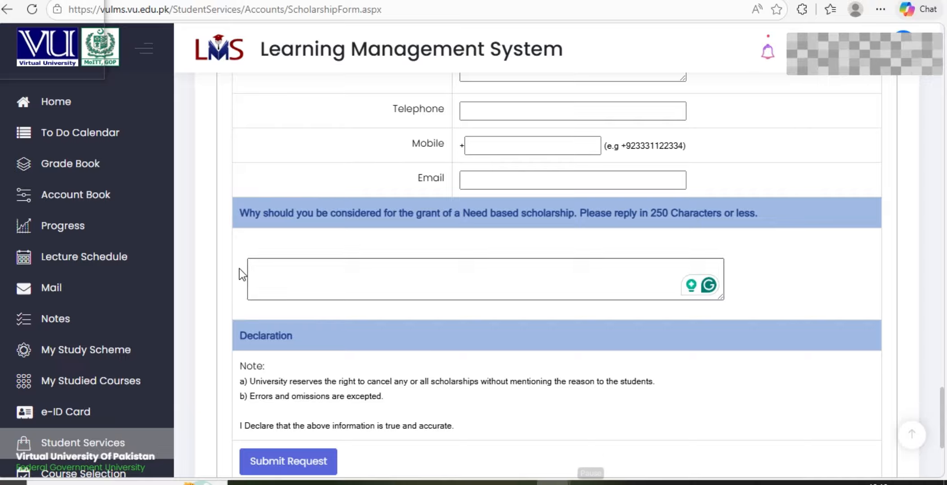
{"action": "scroll", "coordinate": [309, 269], "scroll_direction": "down", "scroll_amount": 1}
{"action": "scroll", "coordinate": [302, 298], "scroll_direction": "down", "scroll_amount": 1}
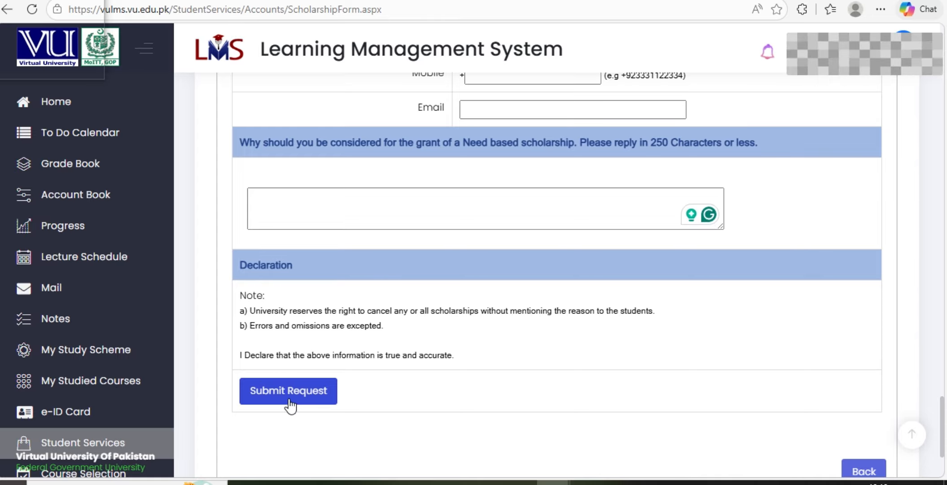